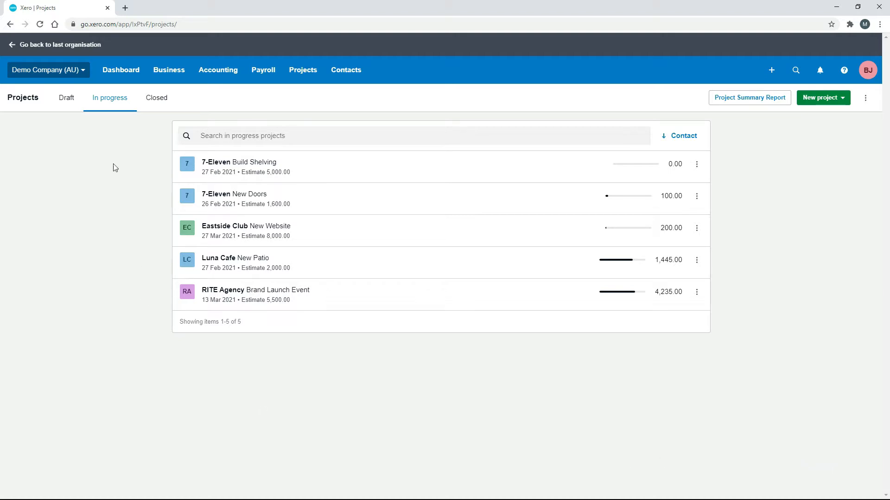
- Reset the Demo Company (AU) from My Xero and close the old Projects browser tab
left_click(73, 71)
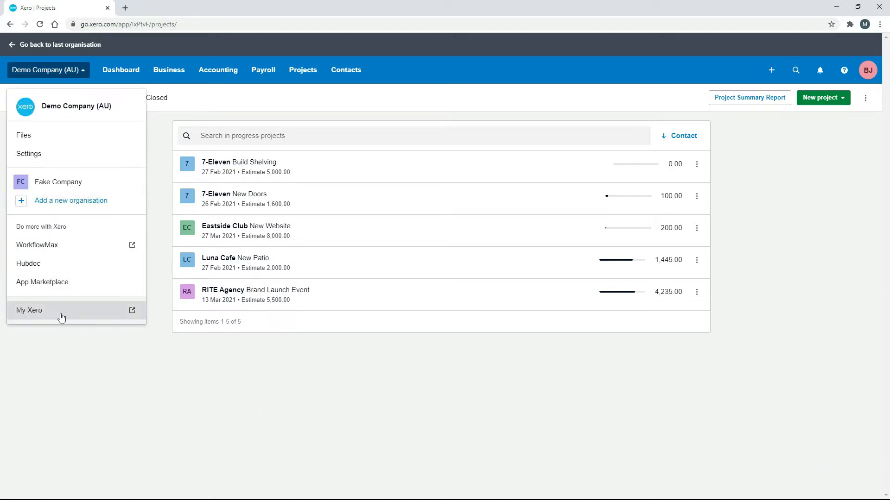
left_click(61, 315)
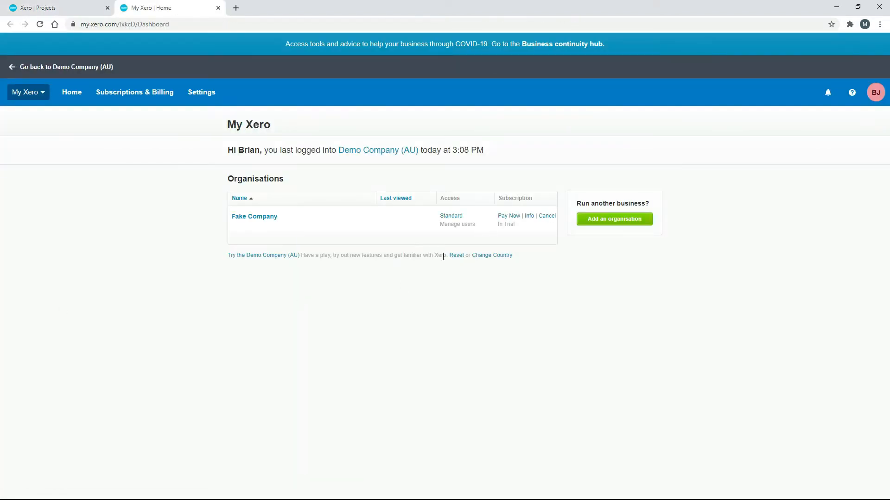
left_click(456, 256)
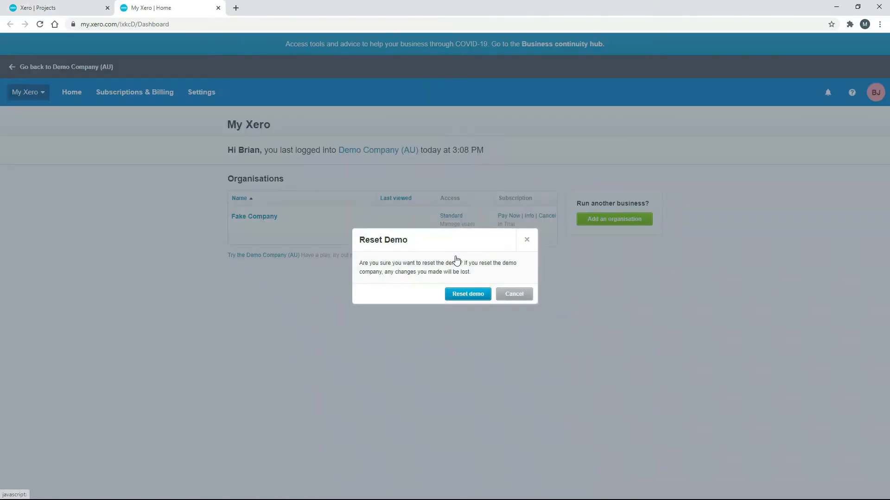
left_click(467, 295)
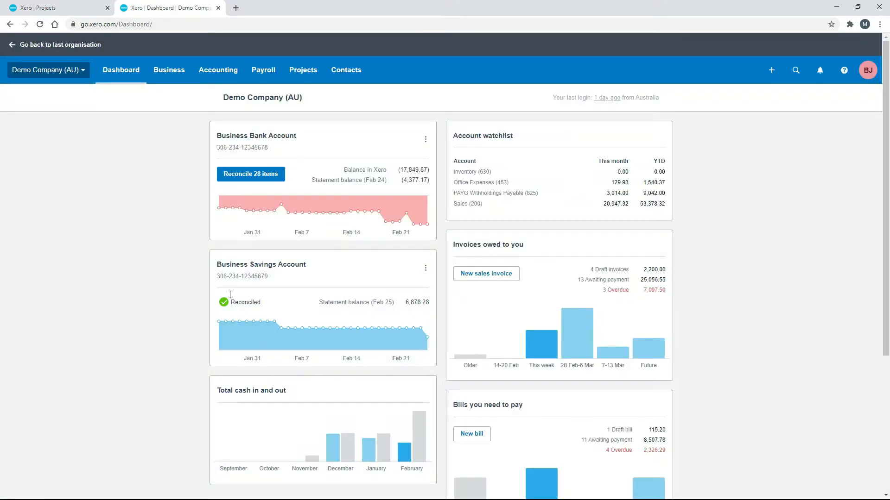
left_click(108, 7)
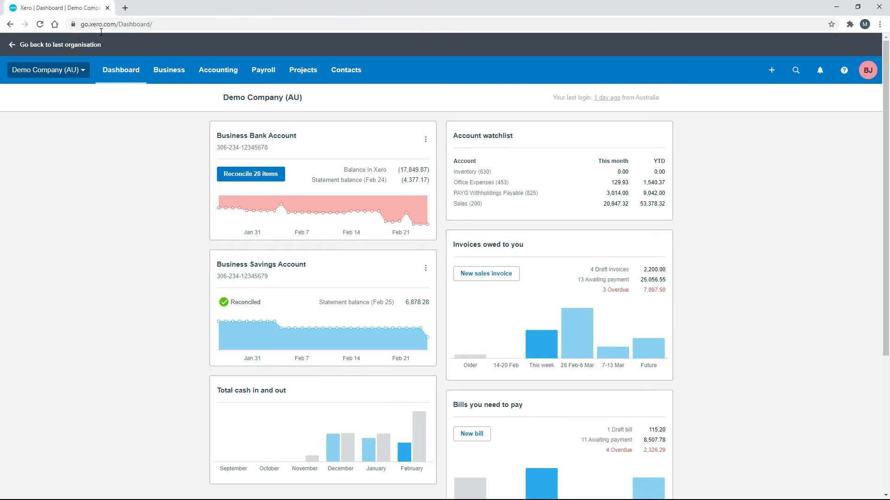
- Open Projects in the demo company and get started with Xero Projects
left_click(309, 75)
left_click(312, 103)
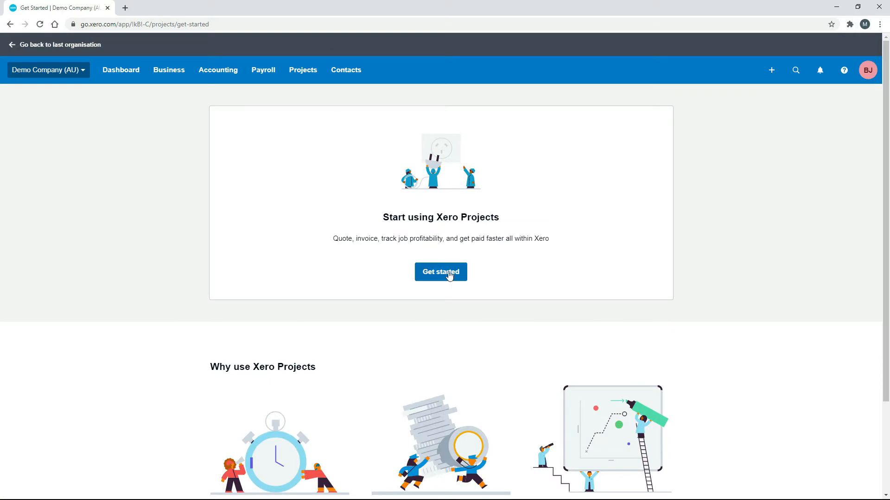
left_click(449, 275)
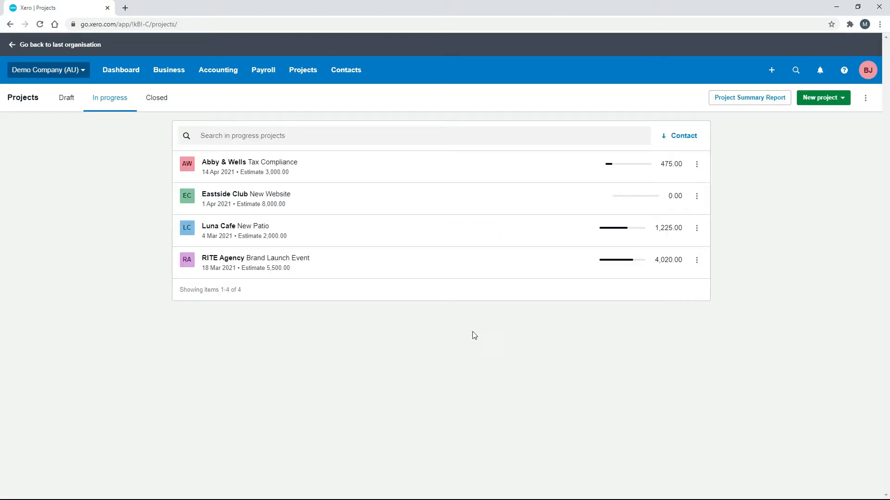
- Set the staff member's cost rate to 50.00 per hour in the projects settings and save it
left_click(864, 98)
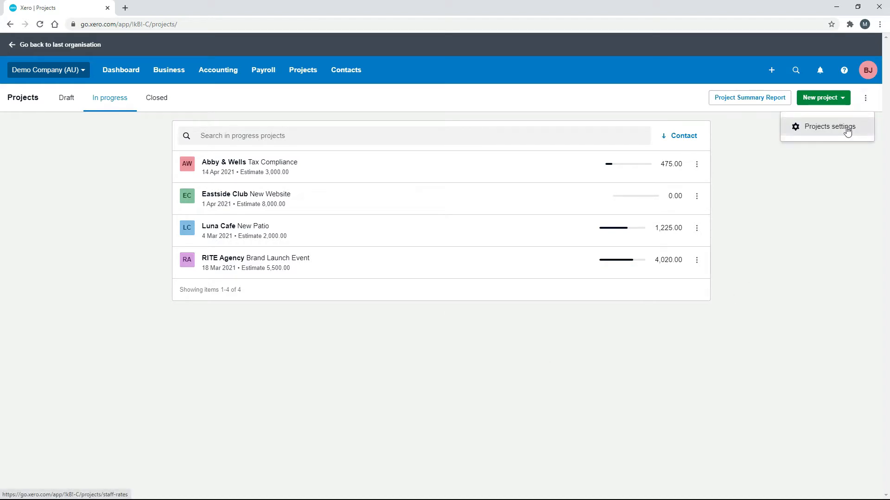
left_click(847, 132)
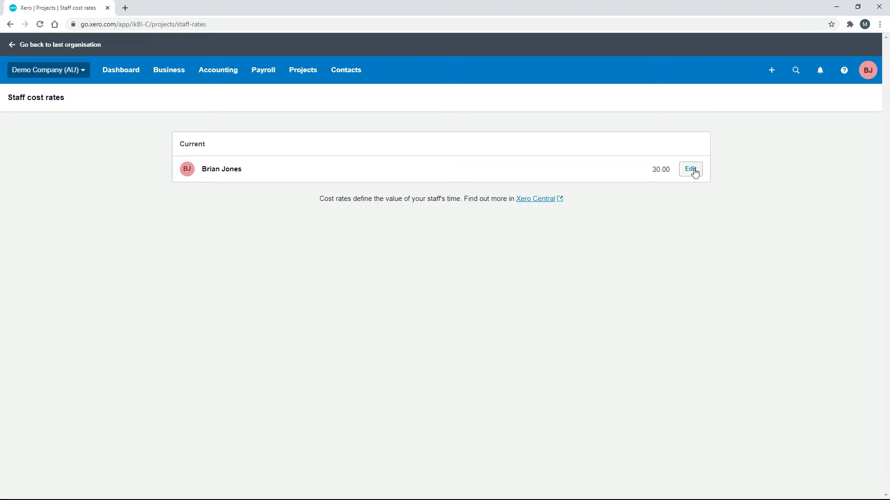
left_click(695, 172)
left_click_drag(509, 261, 499, 261)
type("50.00")
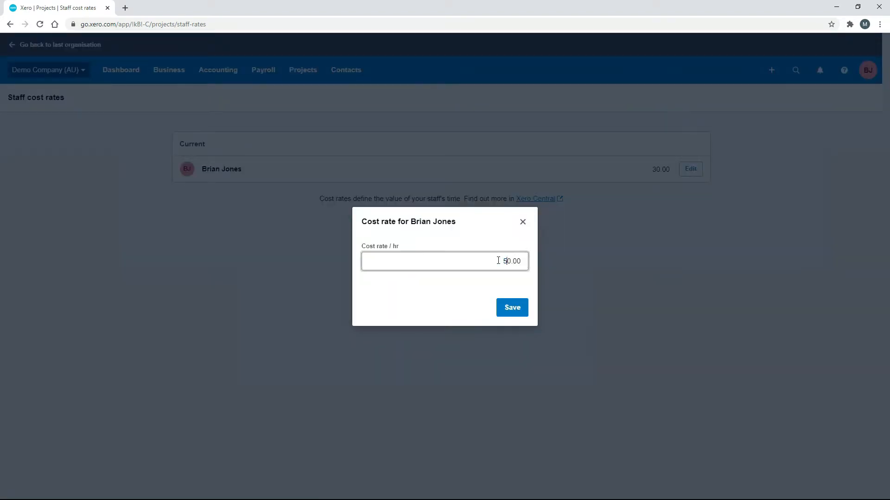
left_click(518, 309)
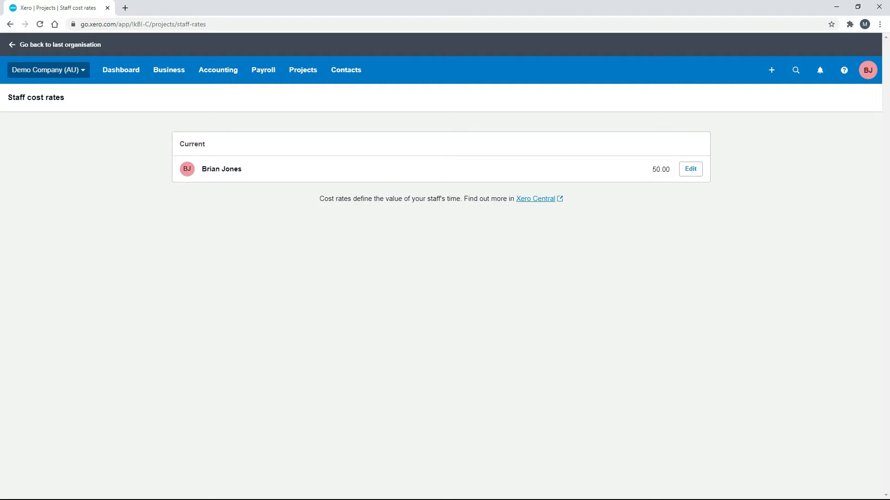
- Start a new in-progress project for the contact Bayside Club and name it Build Fence
left_click(310, 79)
left_click(316, 101)
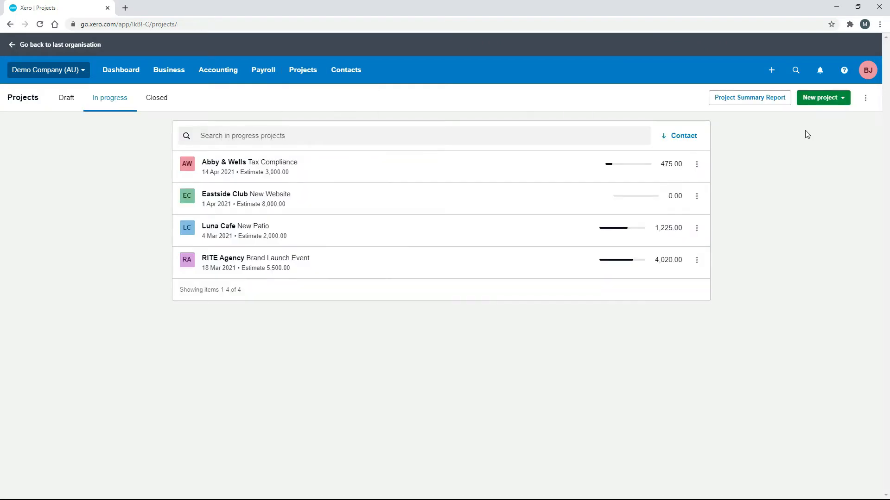
left_click(824, 101)
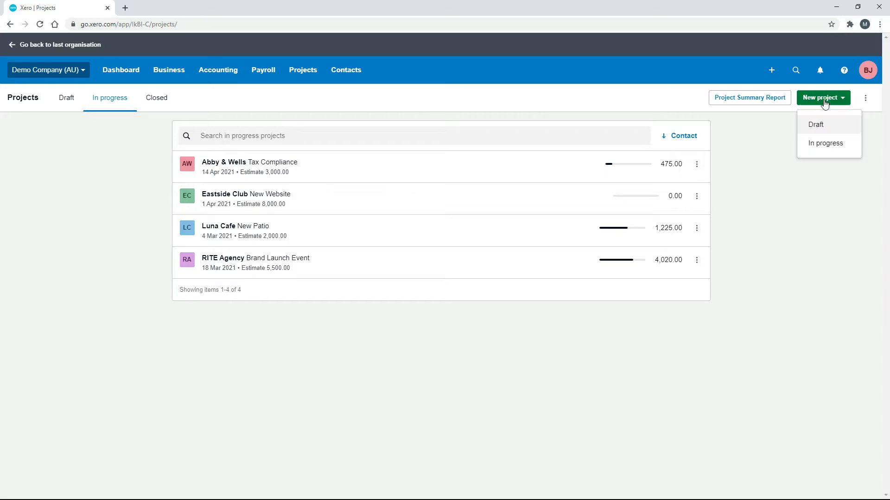
left_click(826, 144)
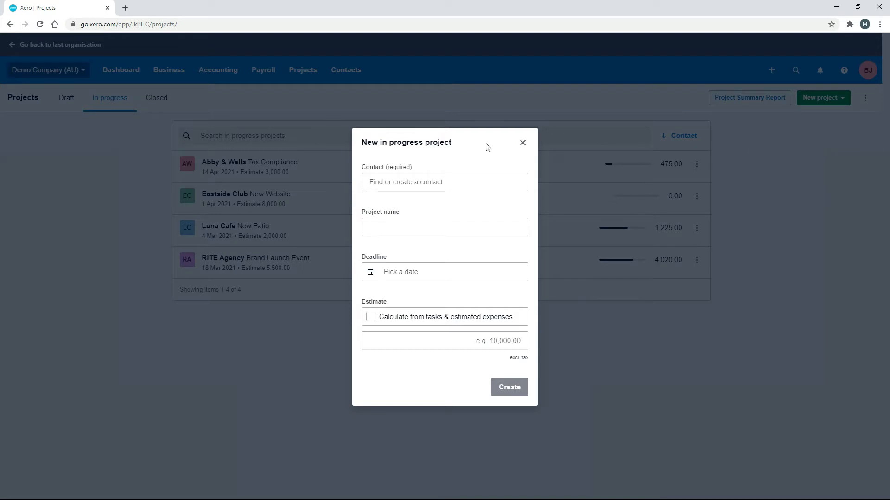
left_click(433, 182)
type("b")
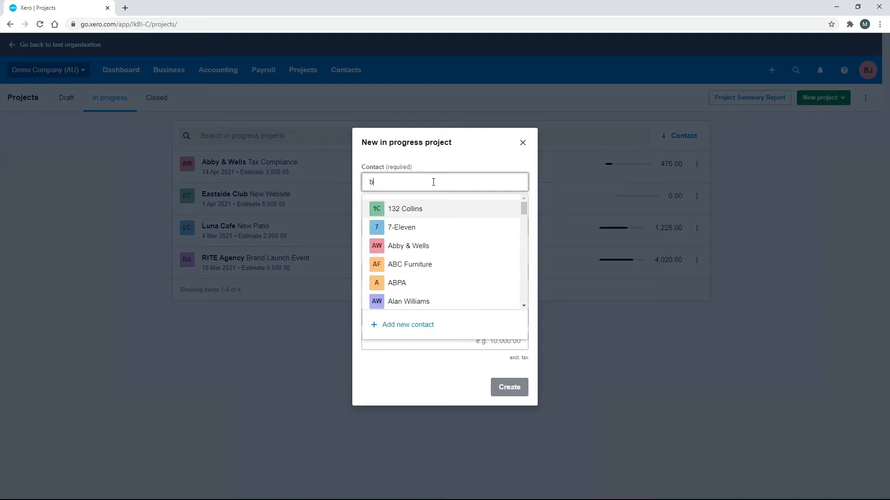
type("ay")
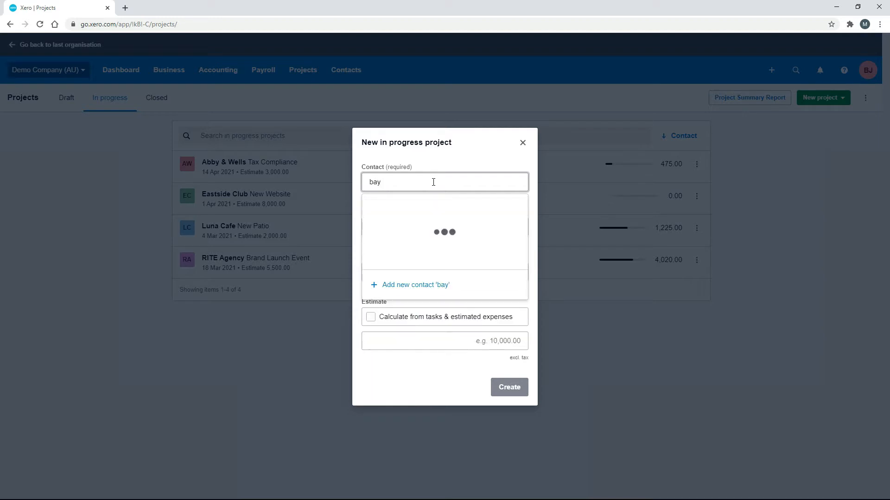
left_click(437, 212)
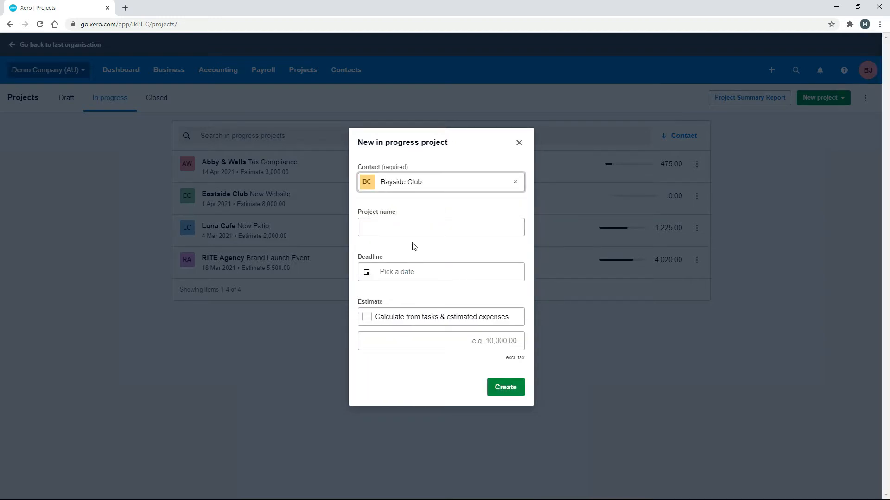
left_click(409, 228)
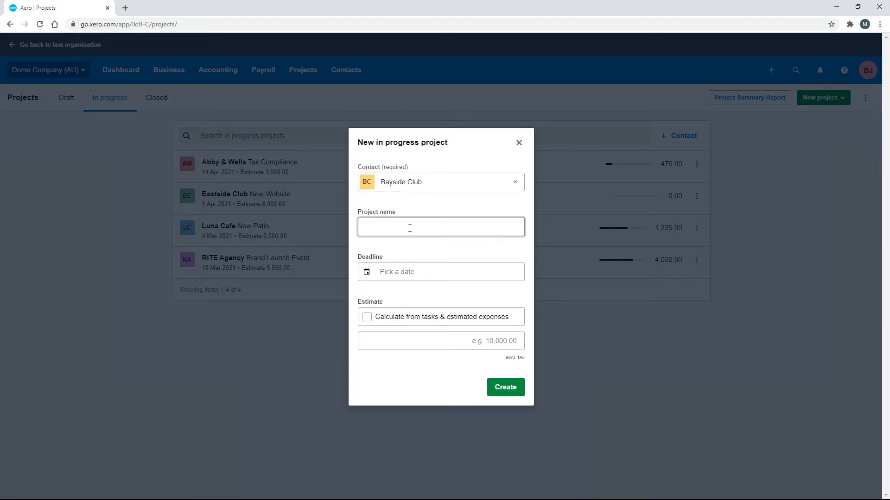
type("Build Fence")
left_click(413, 249)
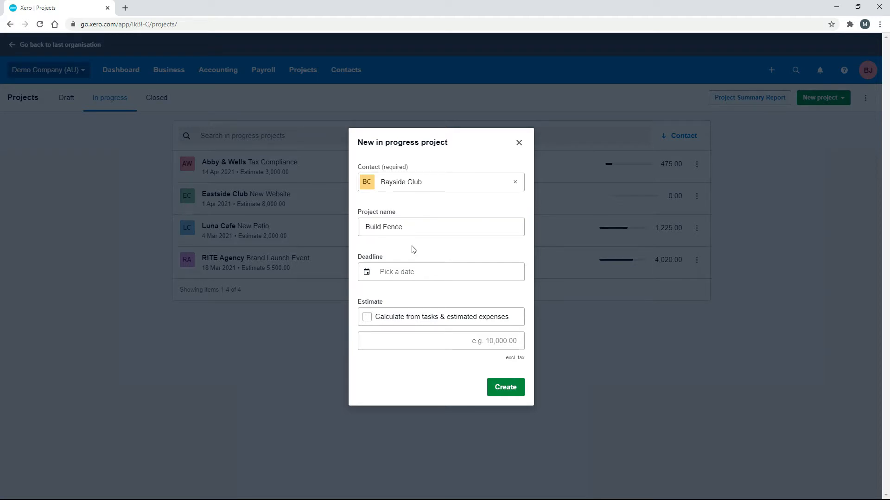
- Set the project deadline to 13 Mar 2021 and create the project with its estimate calculated from tasks and estimated expenses
left_click(414, 272)
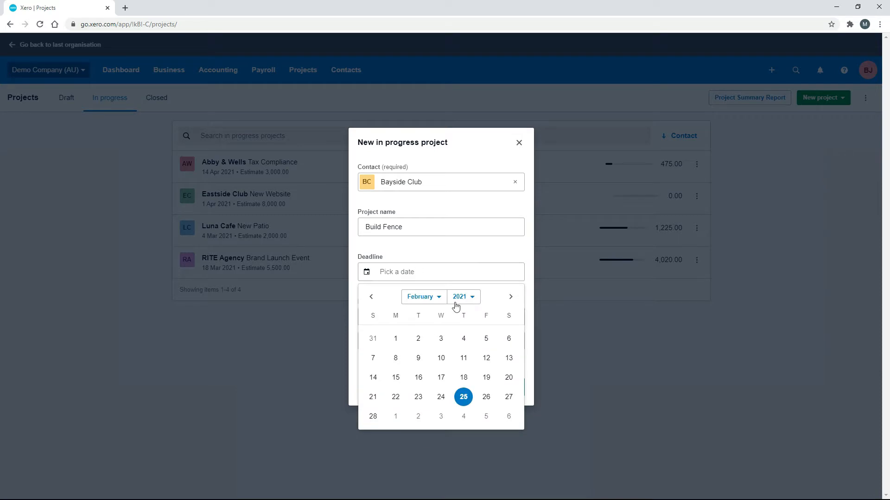
left_click(511, 298)
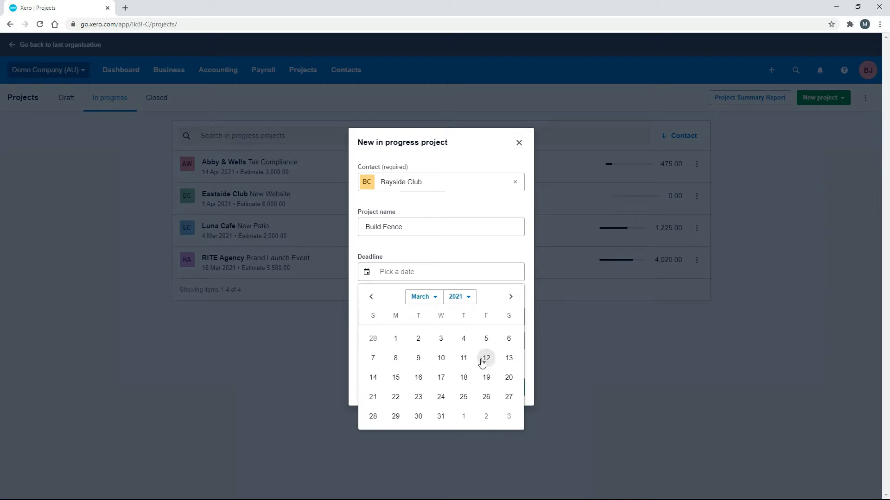
left_click(508, 358)
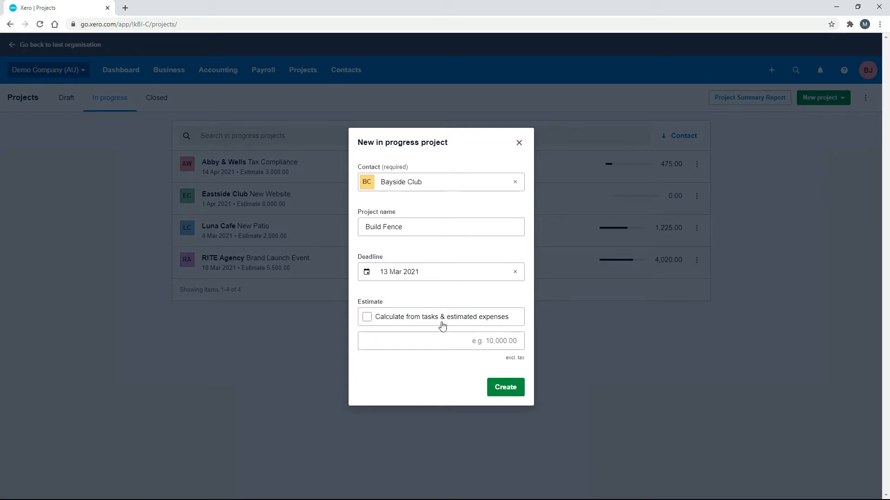
left_click(368, 319)
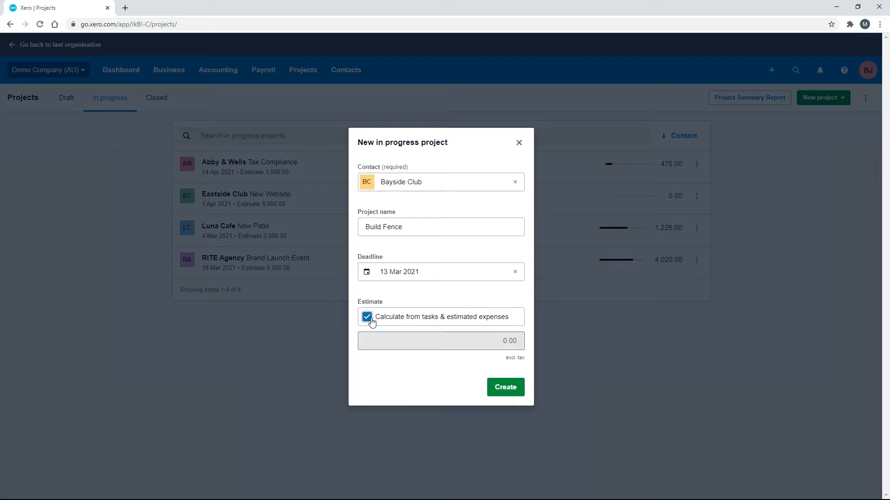
left_click(506, 388)
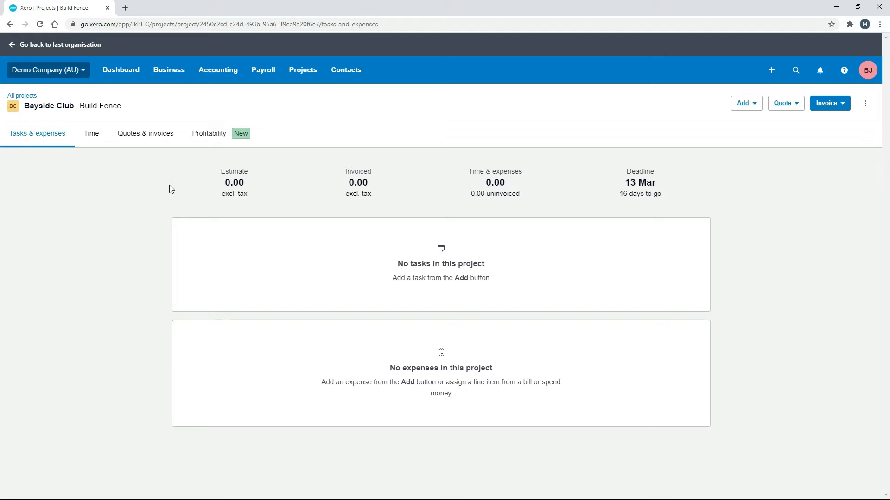
- Start a new item in Products and services with item code F-POST and item name Fence Post
left_click(171, 72)
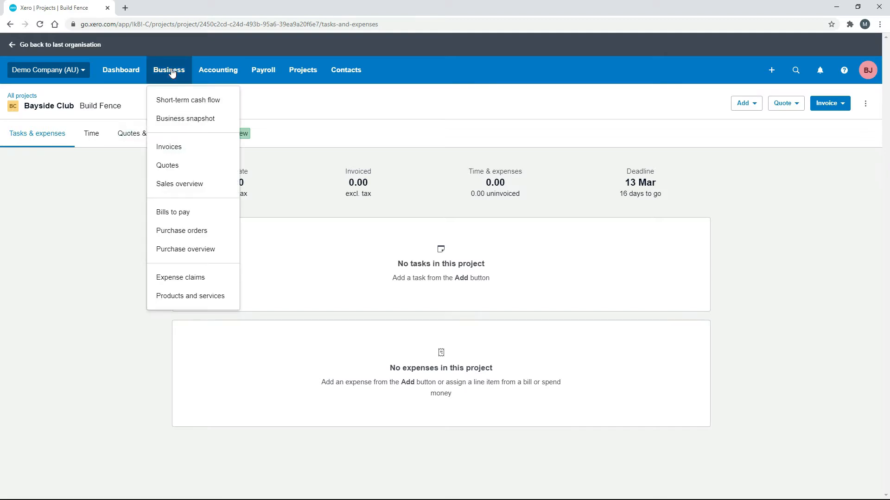
left_click(195, 300)
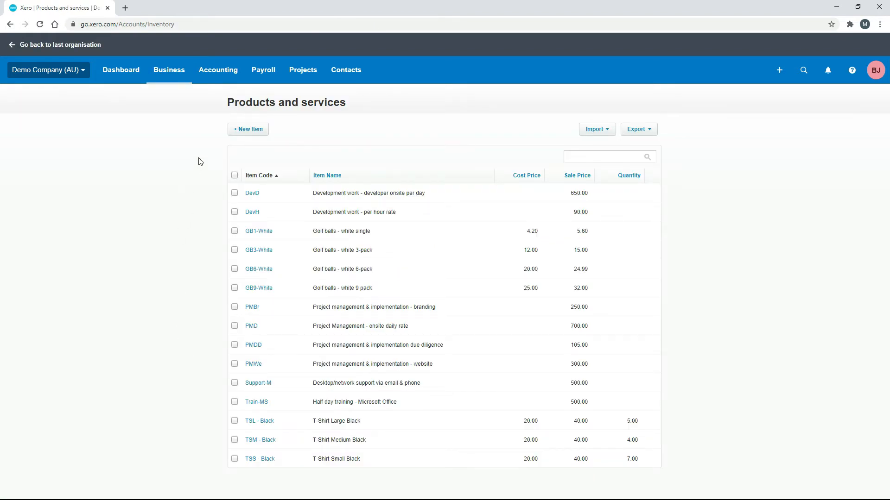
left_click(250, 129)
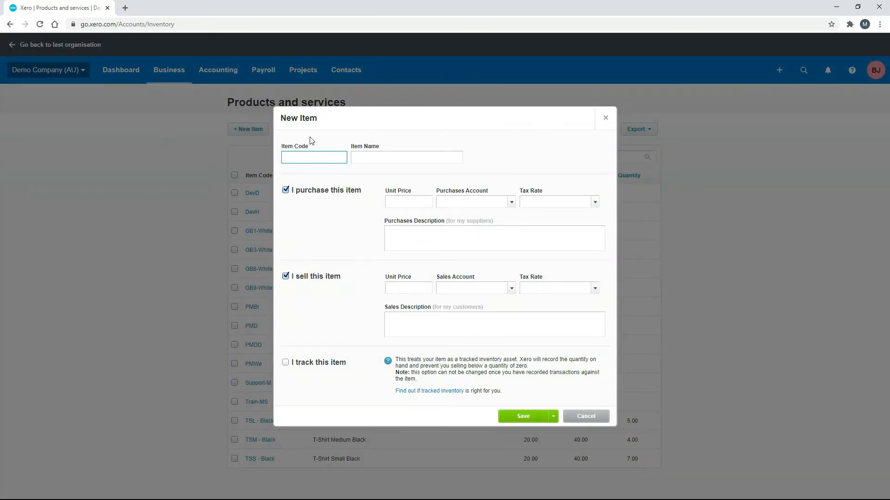
type("F-POST")
key("Tab")
type("Fence Post")
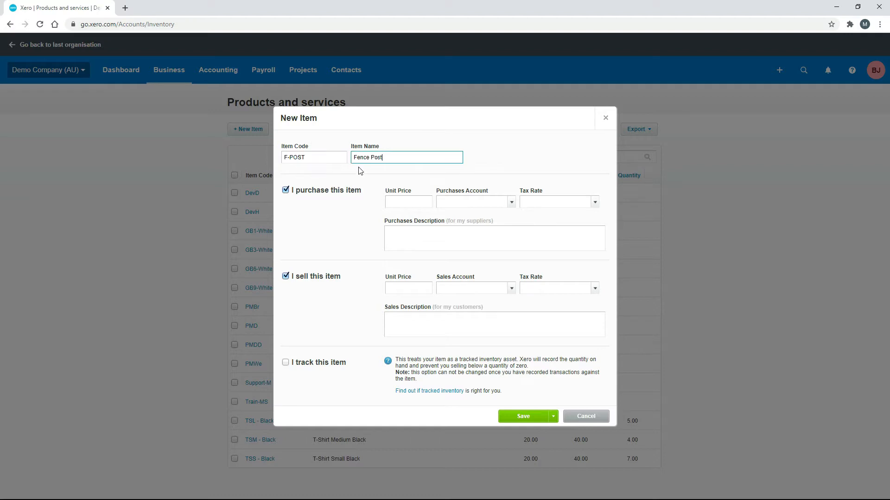
left_click(383, 175)
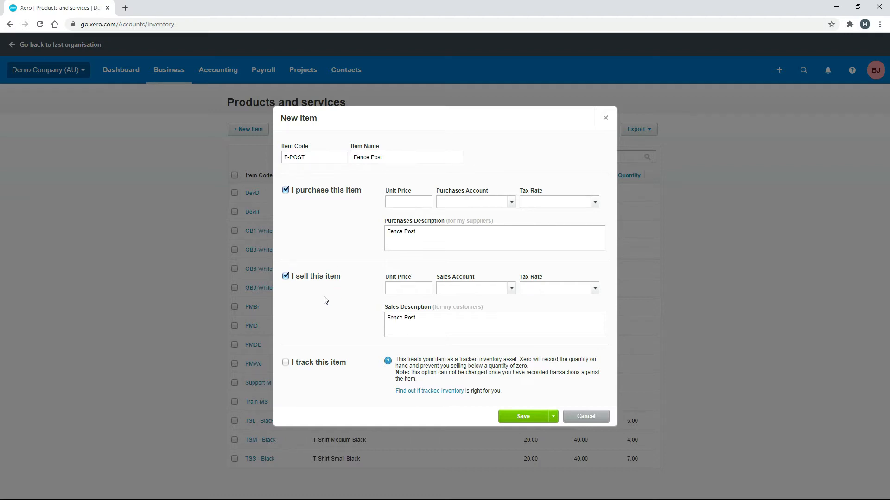
- Make the Fence Post a tracked item with a purchase unit price of 20.00 and cost account 310 - Cost of Goods Sold
left_click(285, 364)
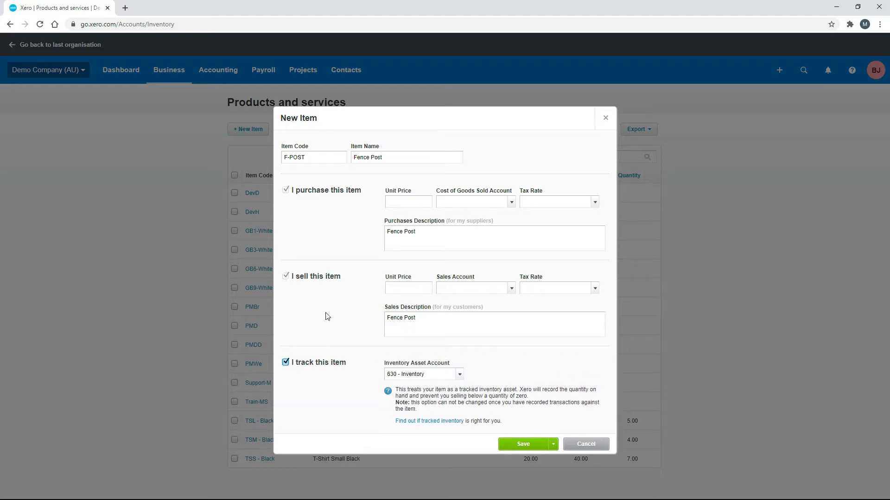
left_click(414, 203)
left_click(511, 204)
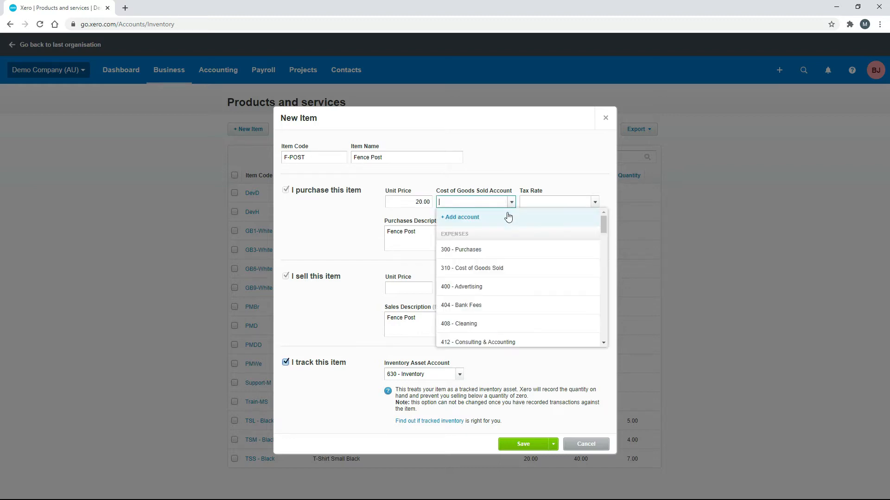
left_click(500, 271)
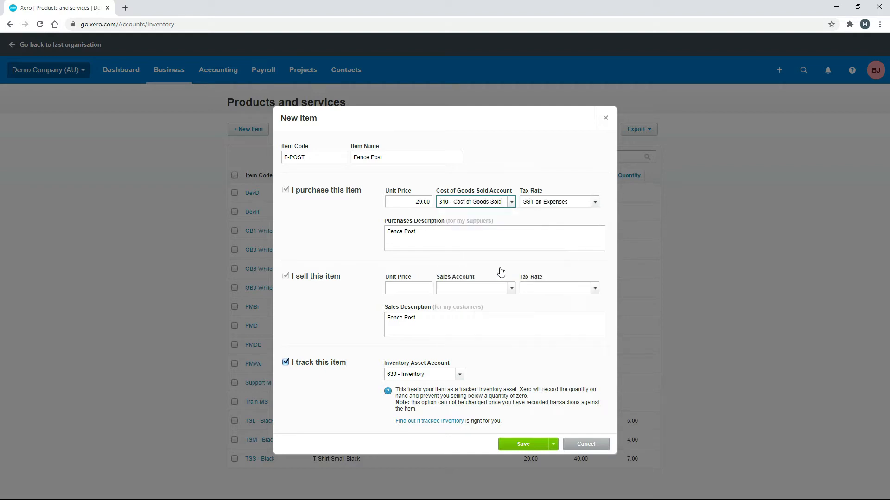
- Give the Fence Post a sales unit price of 30.00 with account 200 - Sales and save the item
left_click(417, 285)
left_click(507, 288)
left_click(491, 356)
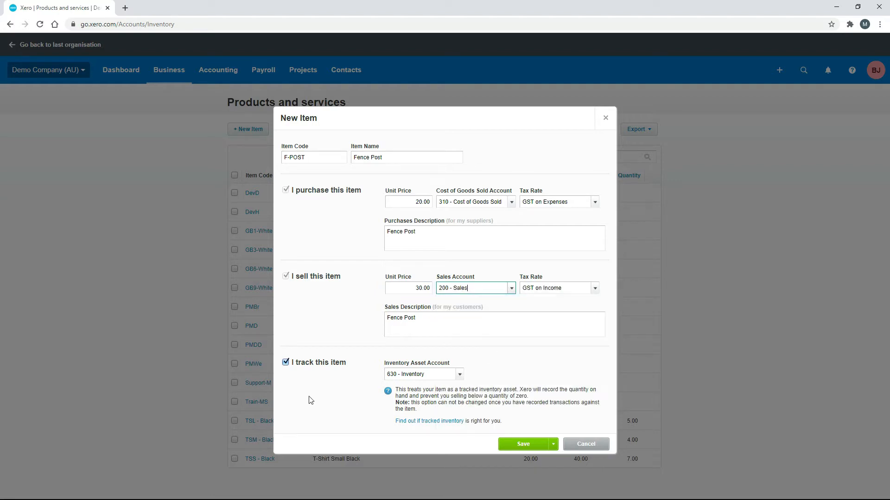
left_click(311, 400)
left_click(529, 446)
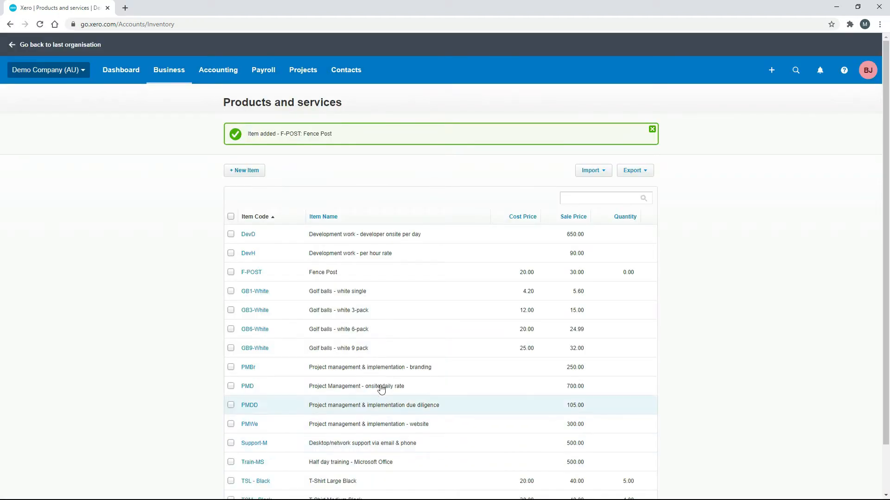
- Start a tracked item F-RAIL named Fence Rail with a purchase unit price of 10.00 and cost account 310 - Cost of Goods Sold
left_click(251, 172)
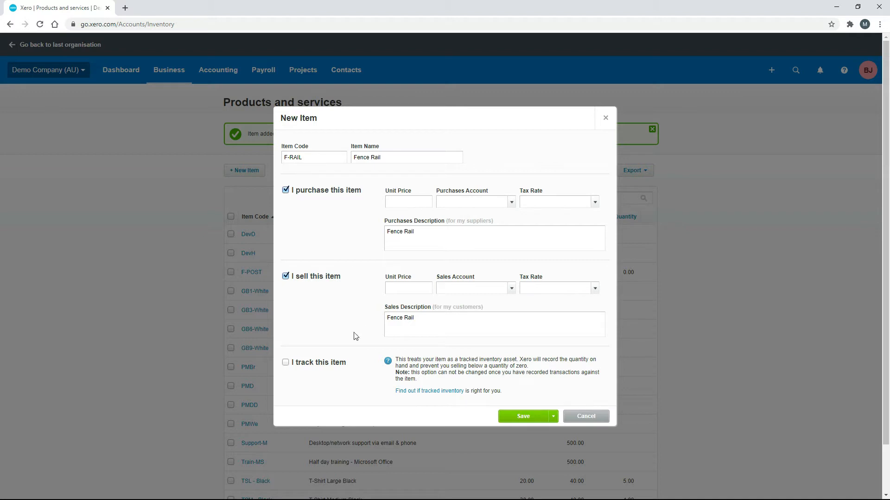
left_click(285, 363)
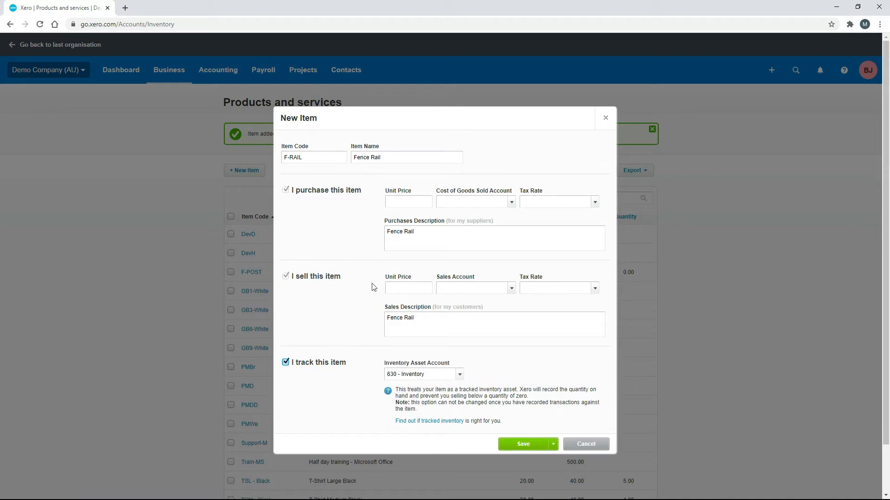
left_click(418, 204)
left_click(511, 202)
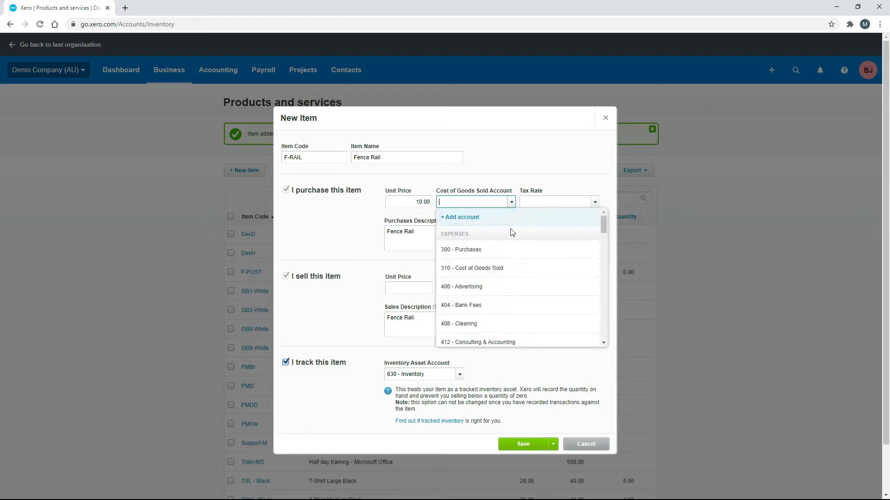
left_click(508, 268)
- Give the Fence Rail a sales unit price of 15.00 with account 200 - Sales and save the item
left_click(423, 285)
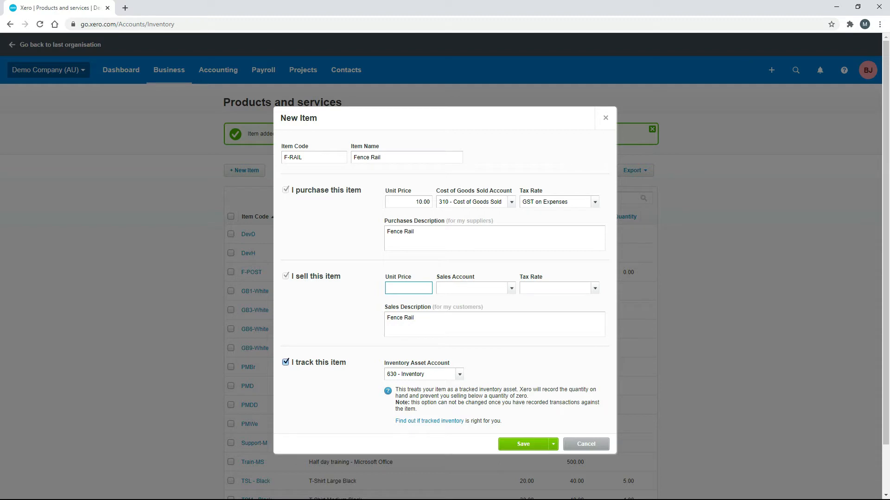
left_click(511, 288)
left_click(496, 360)
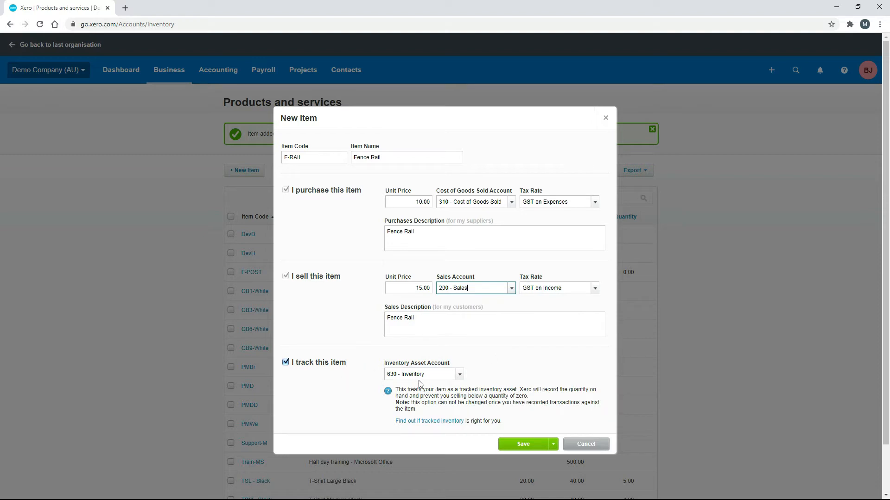
left_click(522, 444)
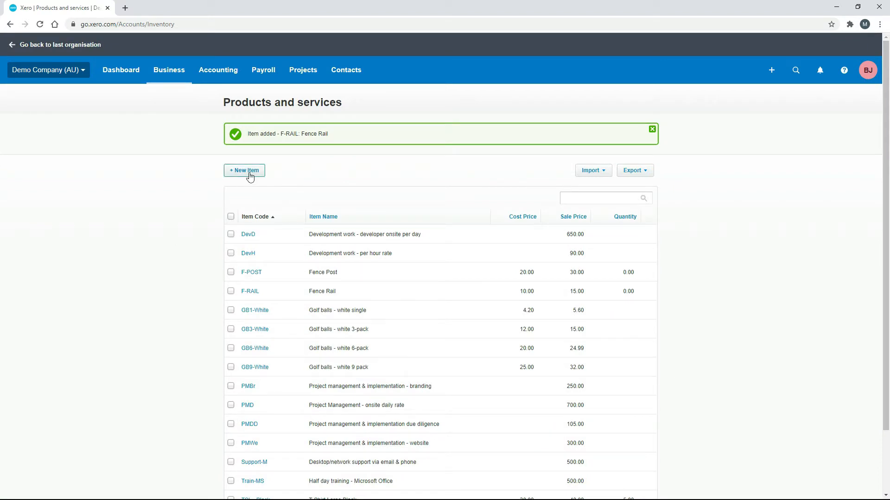
- Start another new item with item code F-PALING and item name Fence Paling, and make it a tracked item
left_click(249, 177)
type("F-PALING")
key("Tab")
type("Fence Paling")
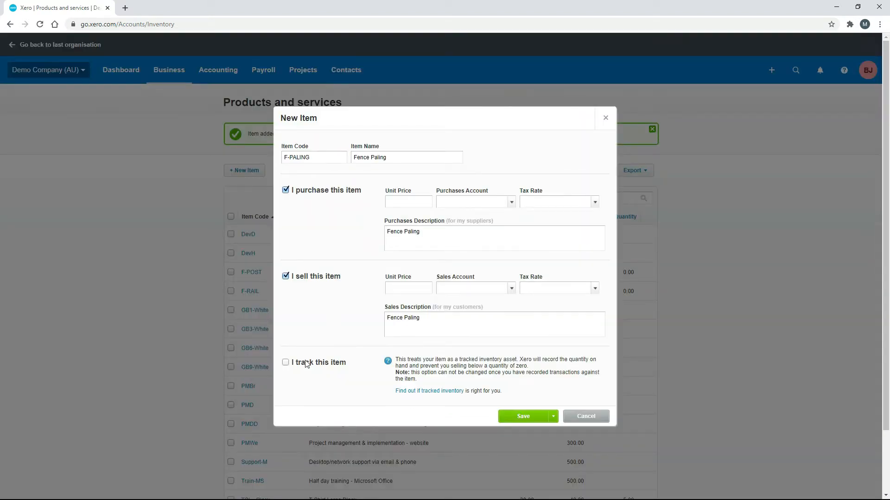
left_click(288, 364)
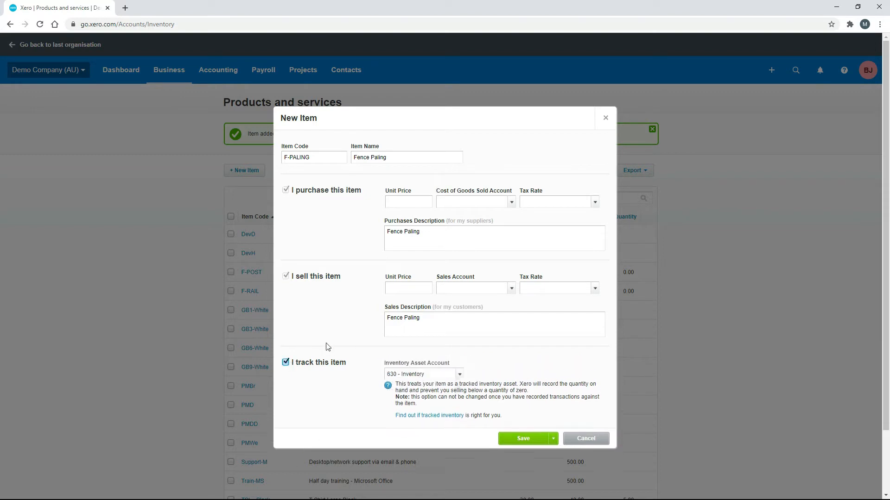
- Set the Fence Paling's purchase unit price to 2.00 with cost account 310 - Cost of Goods Sold
left_click(411, 202)
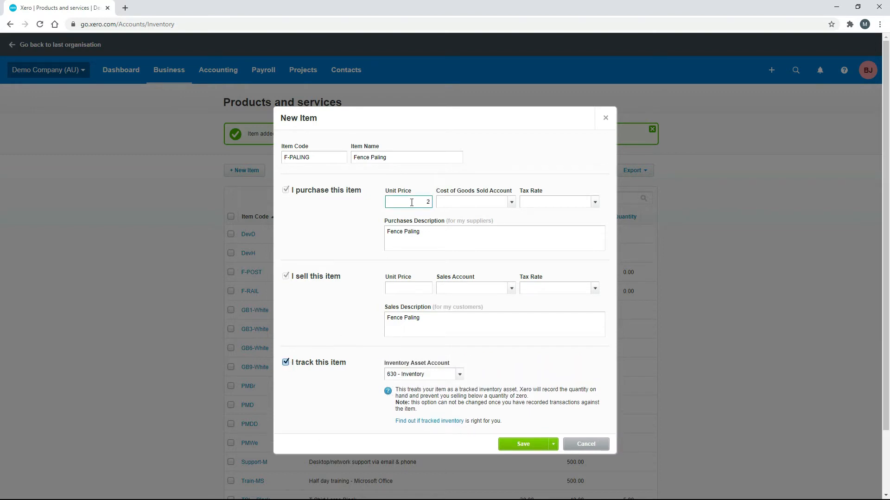
type("2")
left_click(512, 203)
left_click(504, 268)
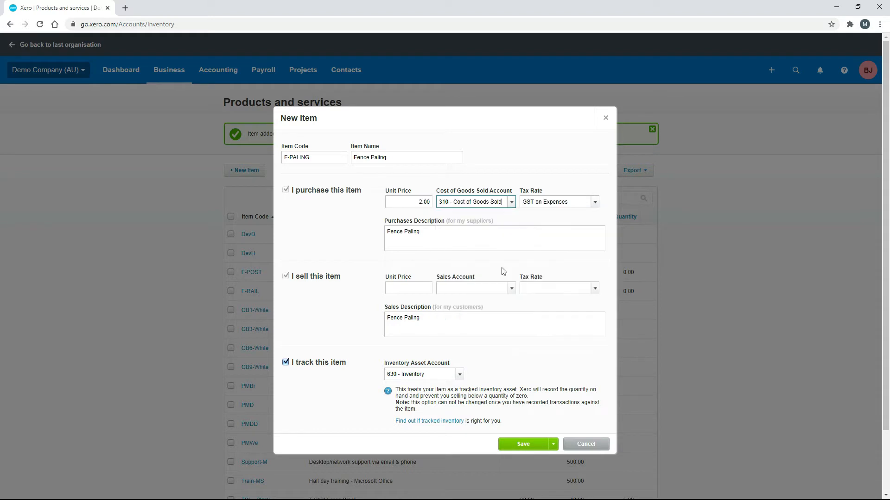
- Give the Fence Paling a sales unit price of 3.00 with account 200 - Sales and save the item
left_click(424, 289)
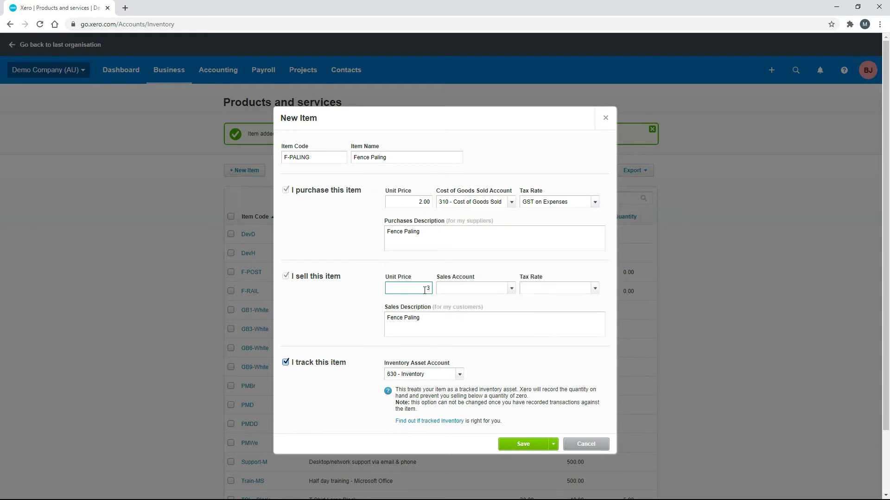
left_click(511, 289)
left_click(493, 355)
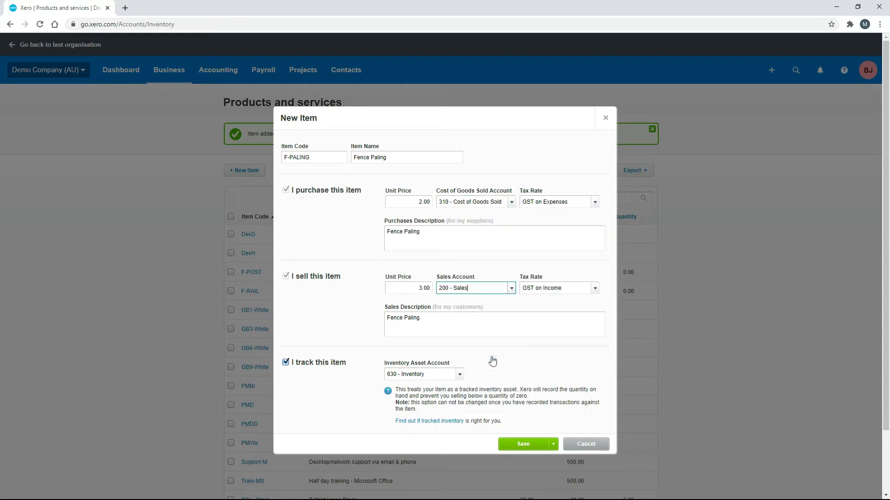
left_click(524, 444)
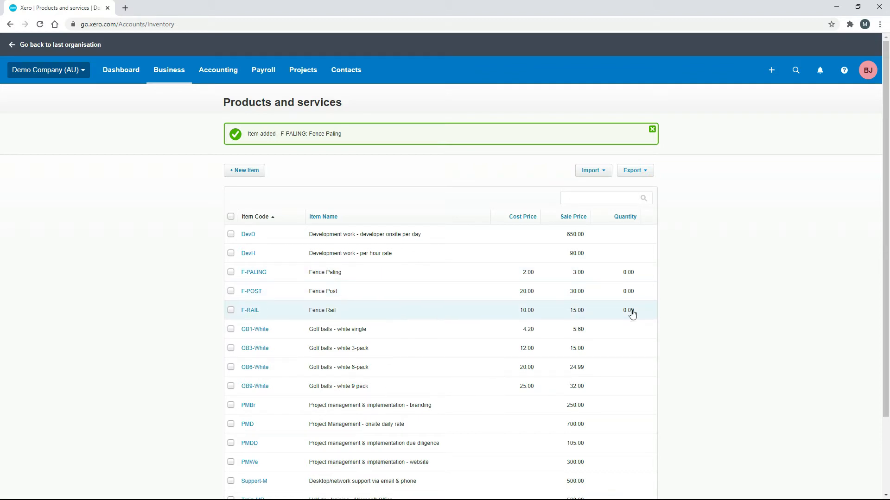
- Start a new bill to pay from Dimples Warehouse with the due date 26 Feb 2021
left_click(180, 78)
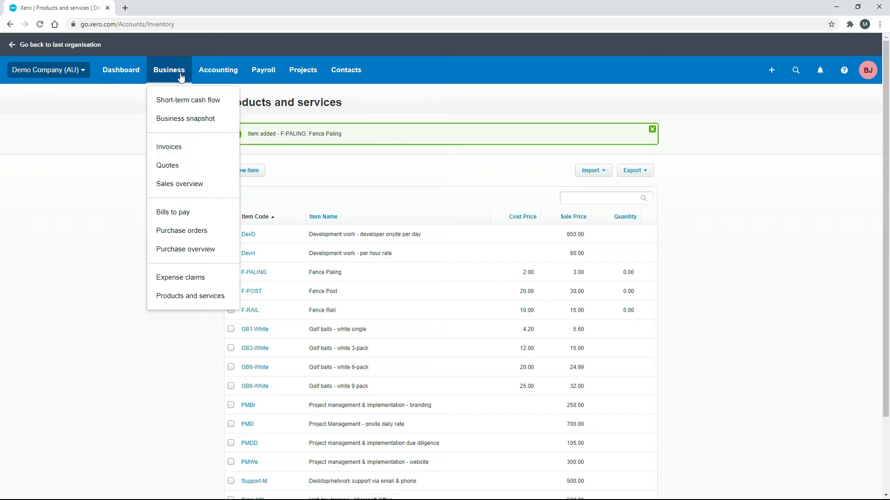
left_click(177, 213)
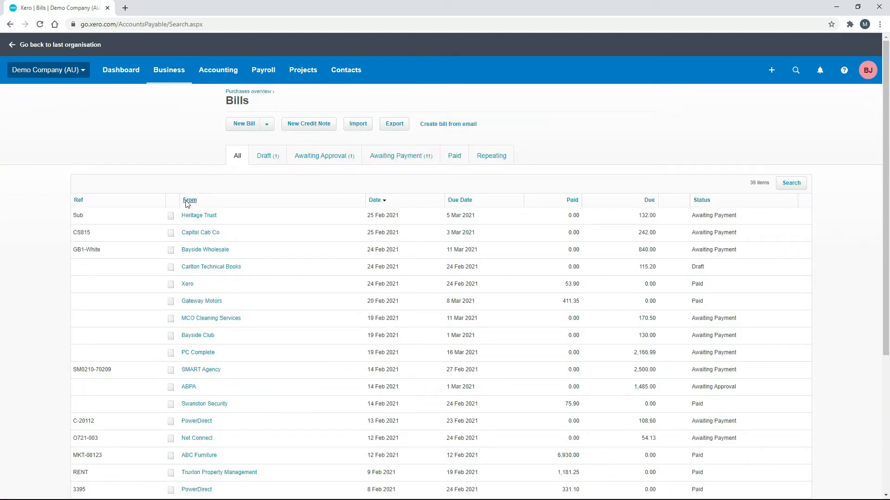
left_click(246, 124)
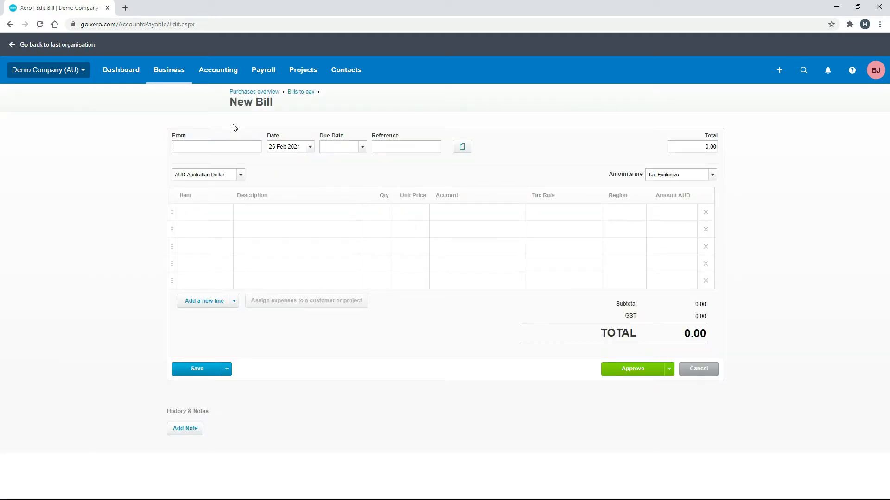
type("im")
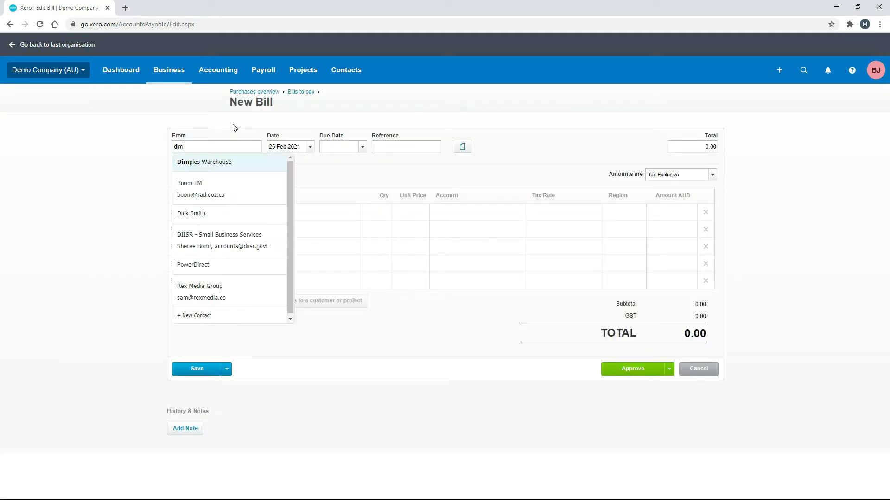
left_click(242, 168)
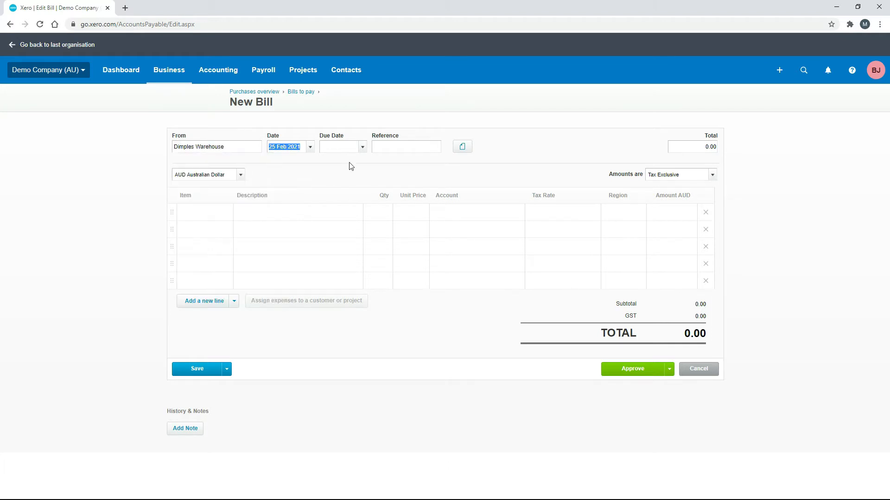
left_click(354, 186)
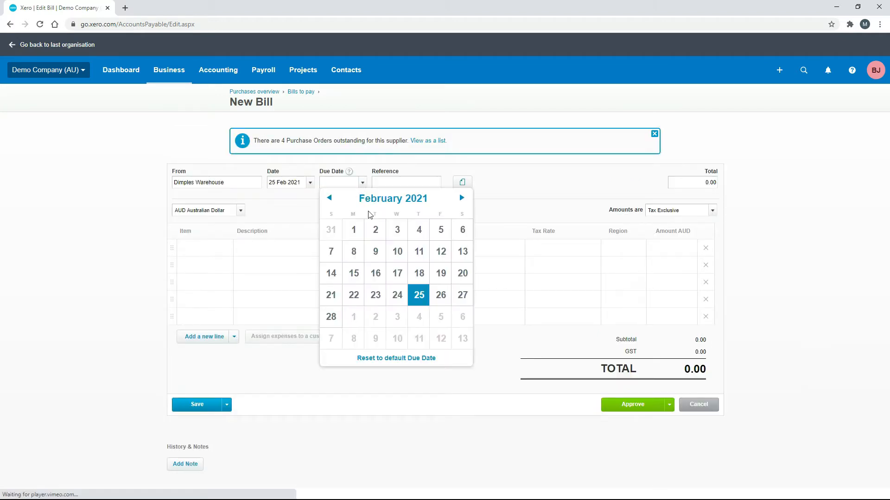
left_click(439, 299)
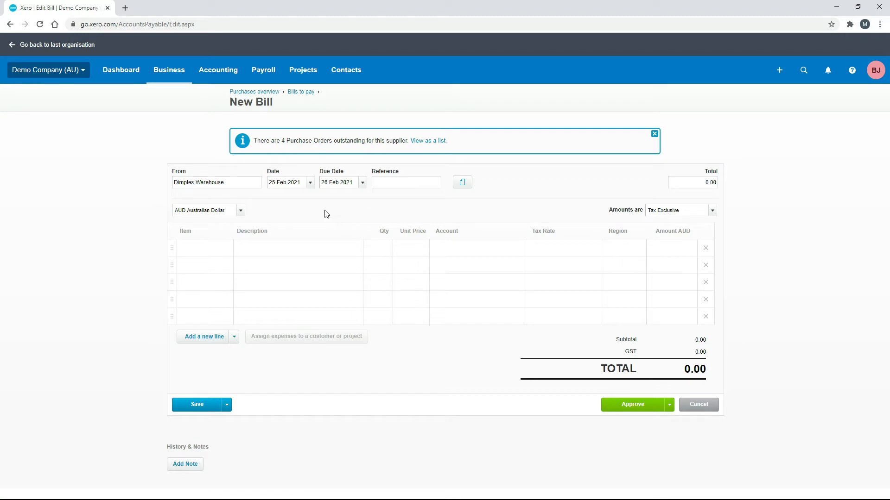
- Add the F-POST: Fence Post item to the bill's first line with a quantity of 200
left_click(205, 253)
left_click(226, 250)
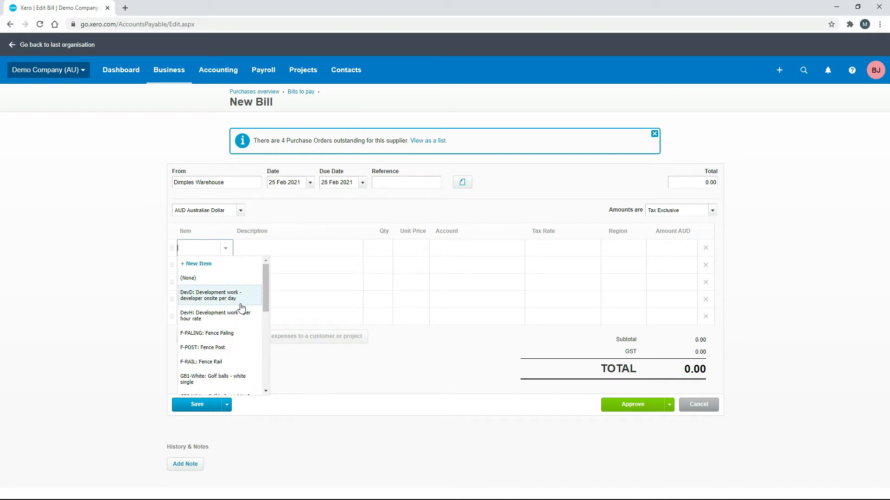
left_click(236, 348)
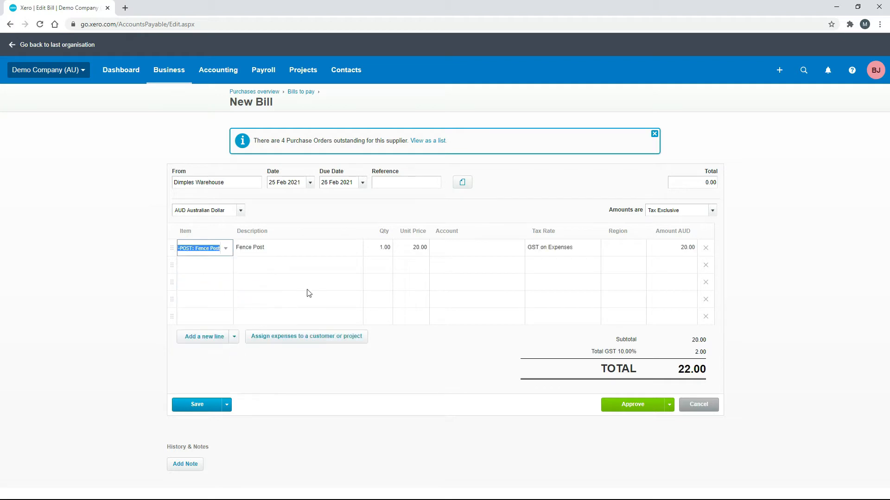
left_click(380, 251)
type("200")
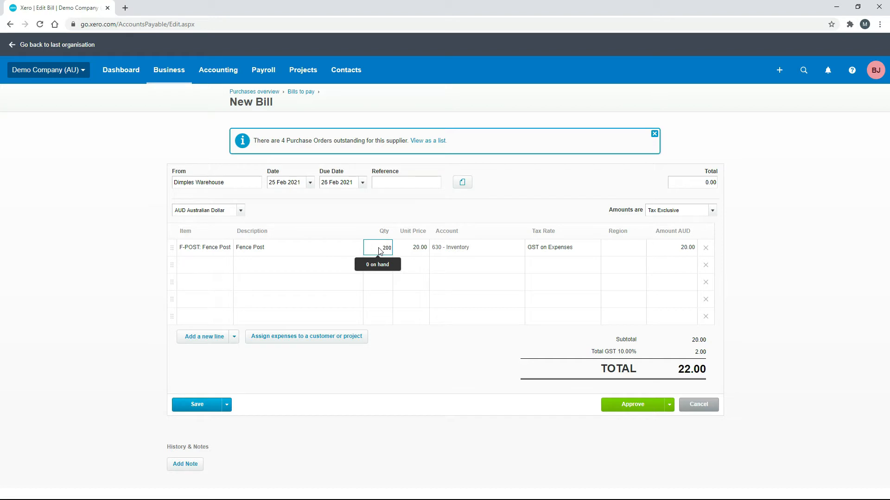
left_click(407, 341)
- Add the F-RAIL: Fence Rail item to the bill's second line with a quantity of 500
left_click(206, 262)
left_click(226, 267)
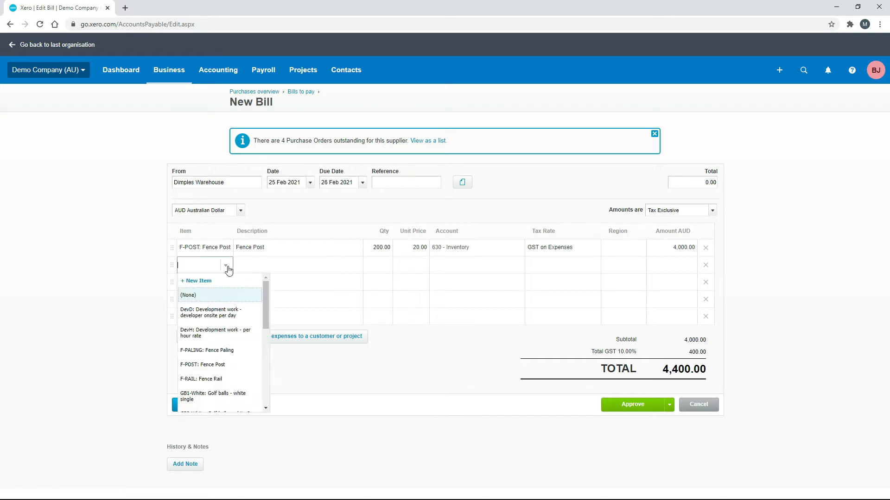
left_click(221, 379)
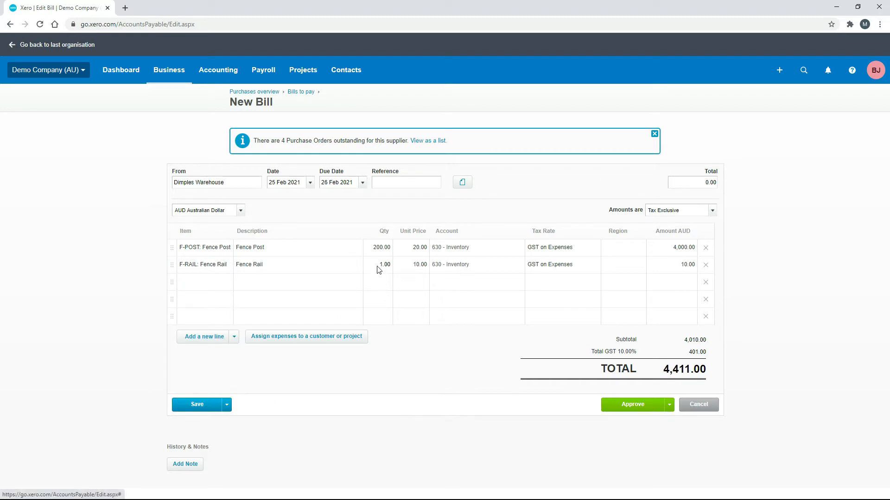
left_click(378, 265)
type("500")
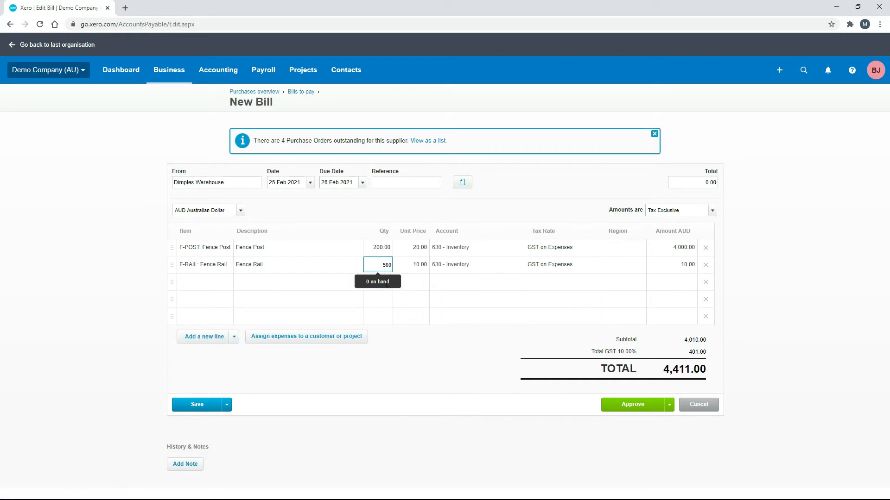
left_click(401, 337)
- Add the F-PALING: Fence Paling item to the third line with a quantity of 1,000 and approve the bill
left_click(227, 286)
left_click(226, 284)
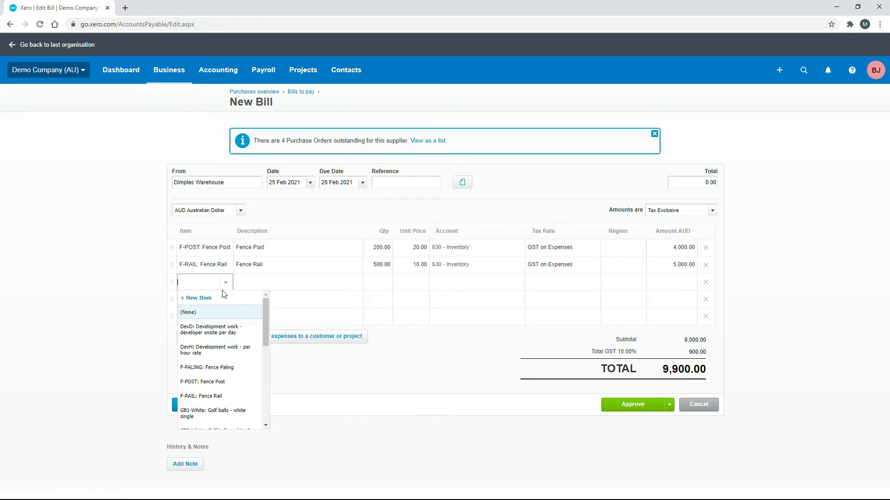
left_click(222, 370)
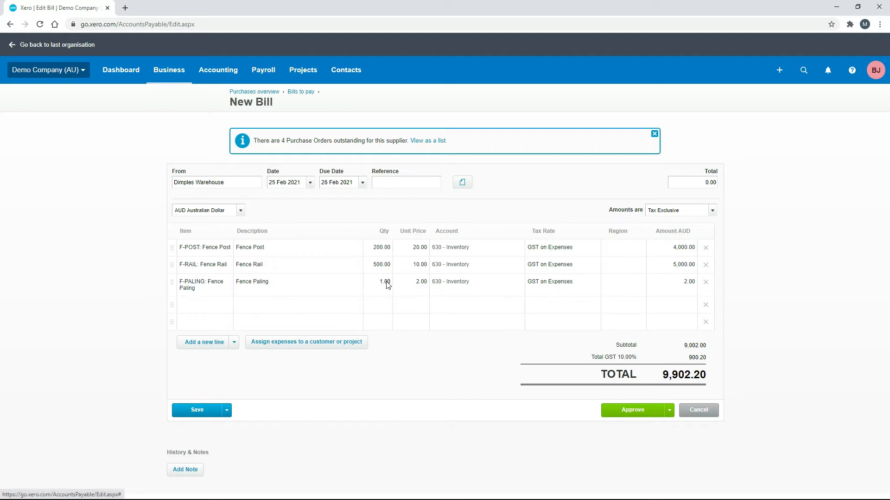
left_click(389, 285)
type("1000")
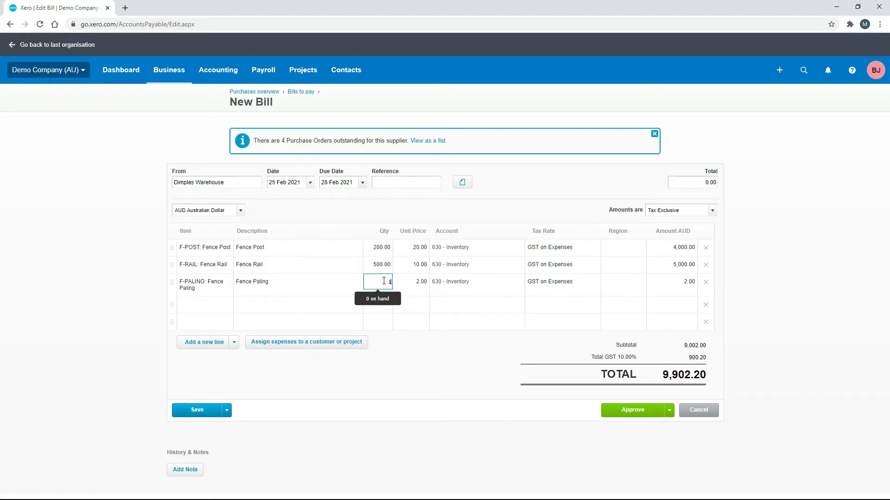
left_click(436, 354)
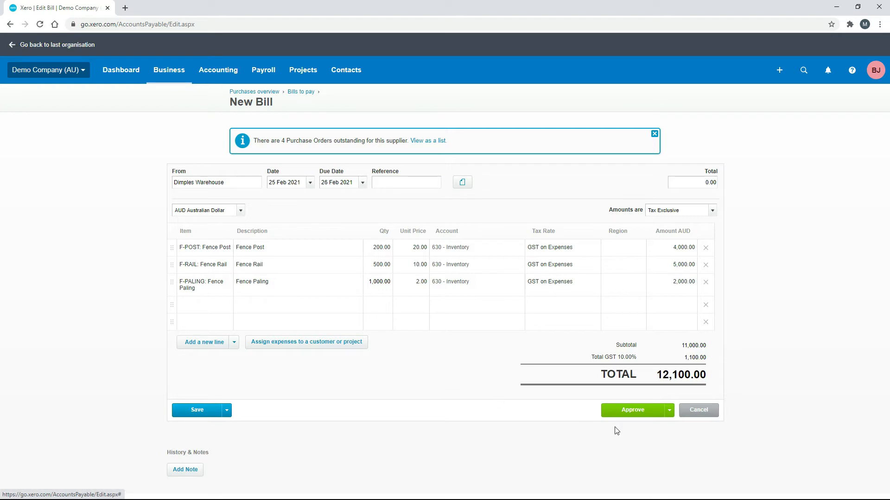
left_click(637, 414)
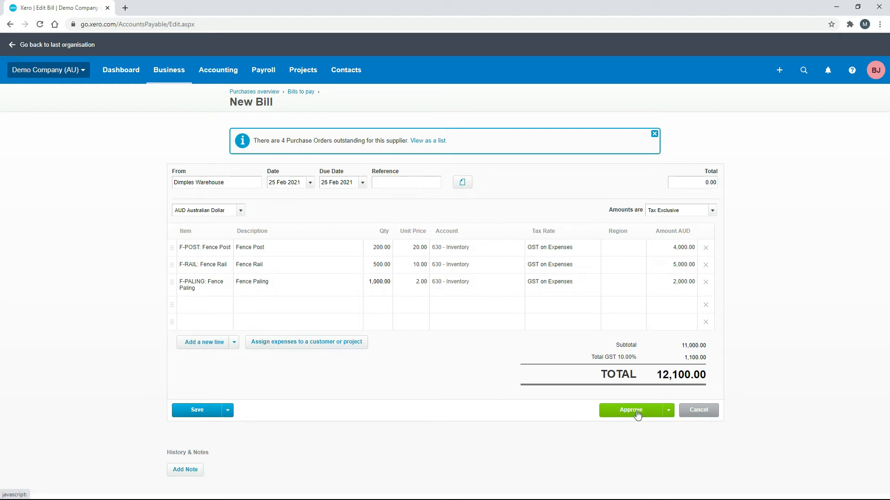
- Open Products and services to check the stock quantities of the fence paling, post and rail items
left_click(172, 70)
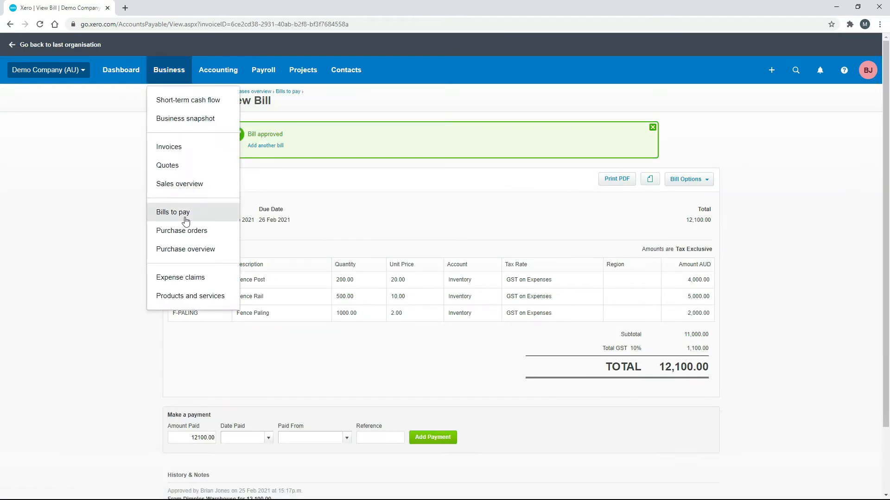
left_click(169, 297)
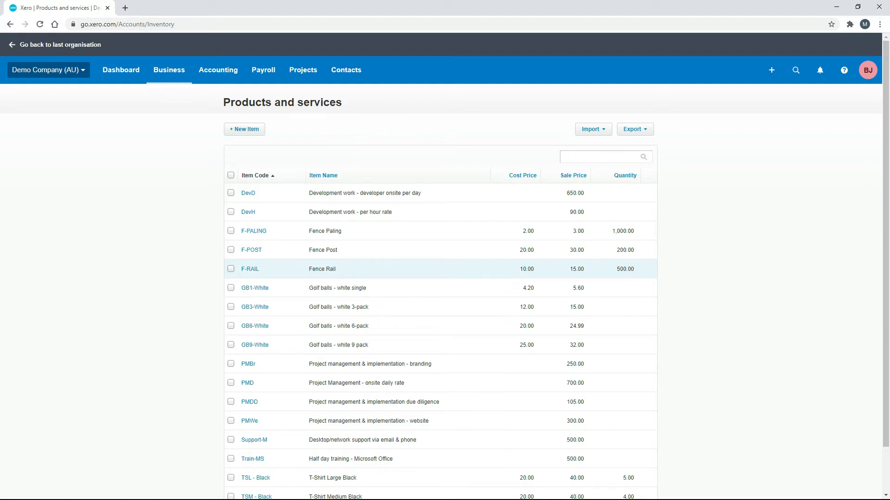
- Open the Bayside Club Build Fence project from the list of projects in progress
left_click(304, 75)
left_click(328, 102)
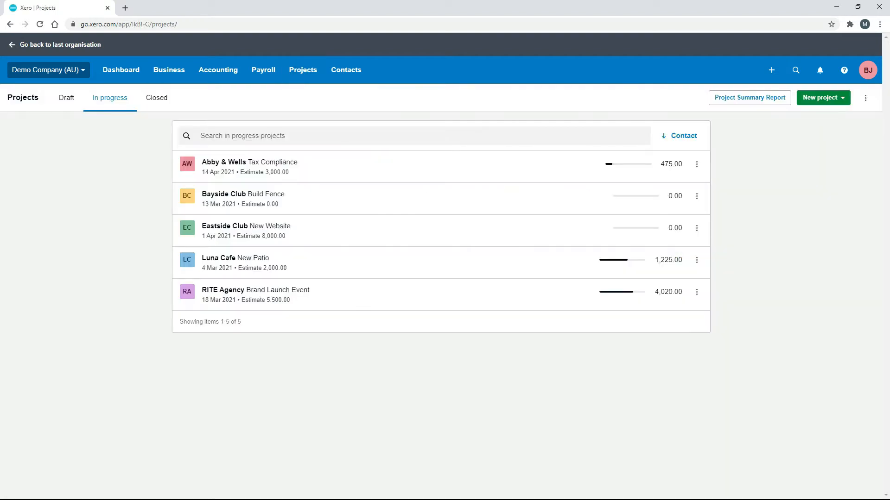
left_click(352, 204)
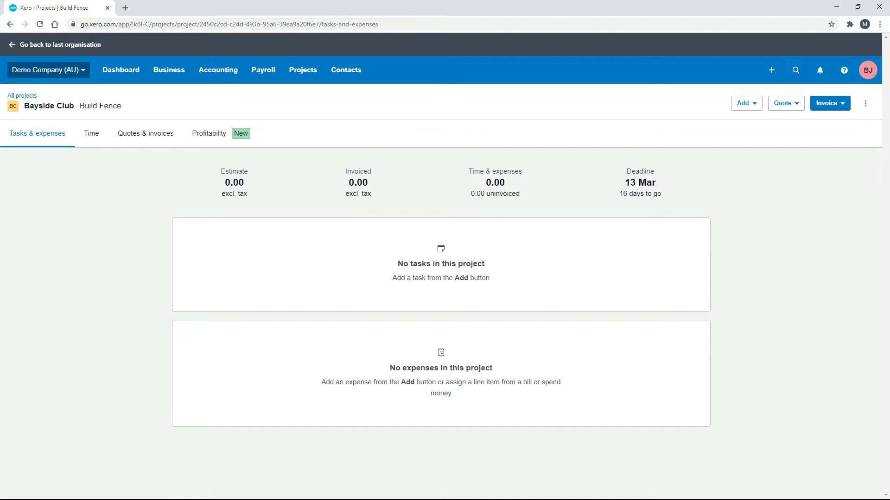
- Add a task named Dig Fence Post Holes with 6 estimated hours at an hourly rate of 100 and save it
left_click(751, 105)
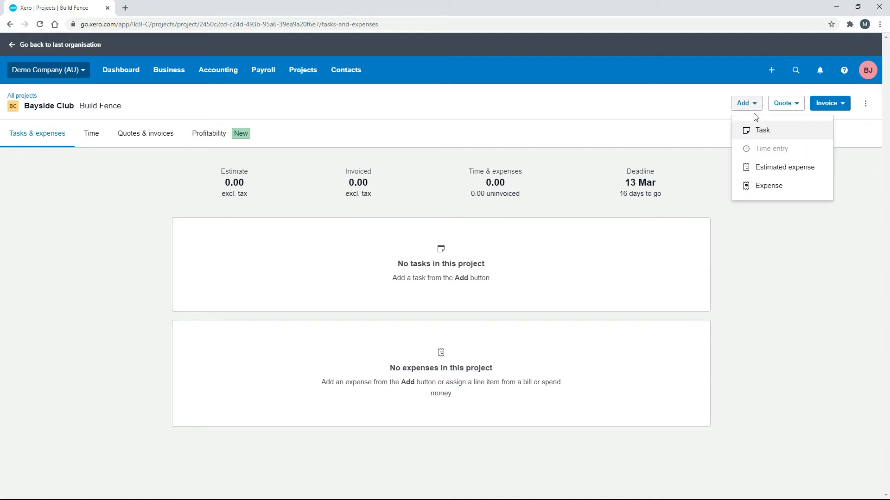
left_click(758, 132)
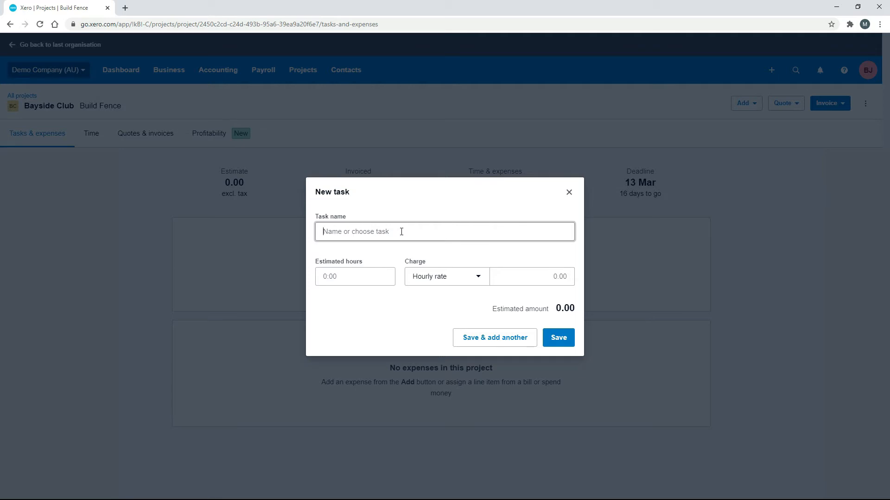
type("Dig Fence Post Holes")
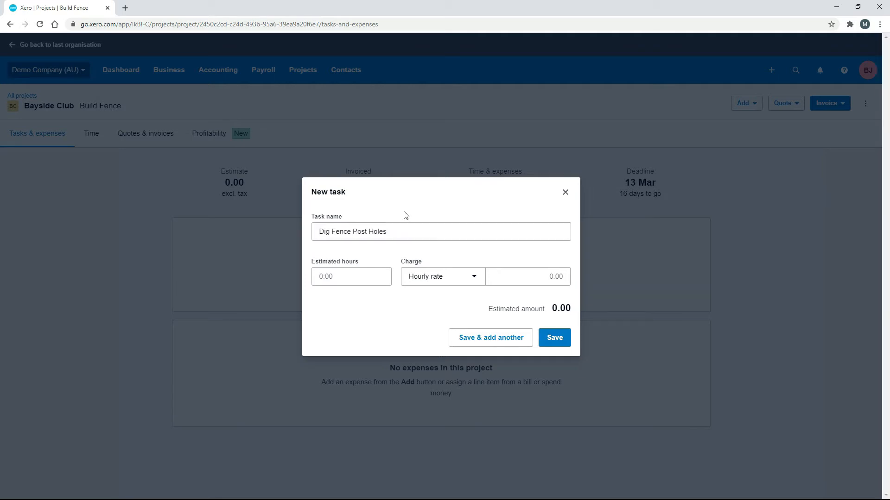
left_click(376, 281)
type("6")
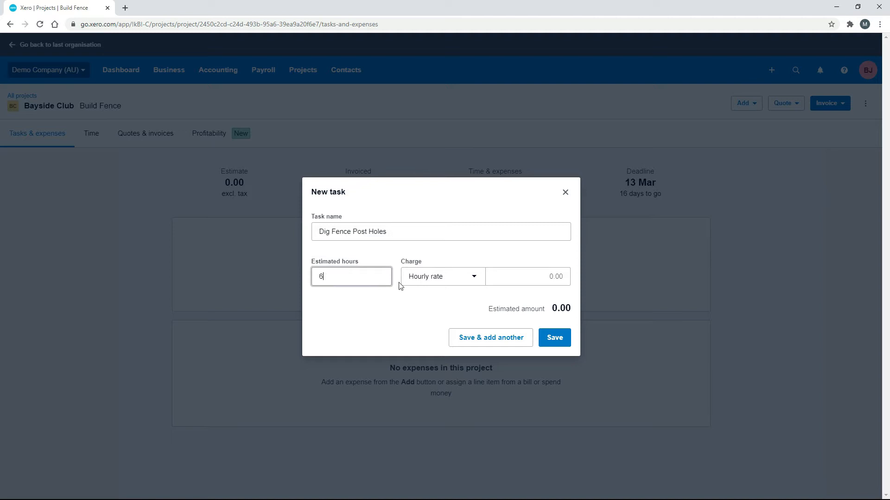
left_click(523, 277)
type("100")
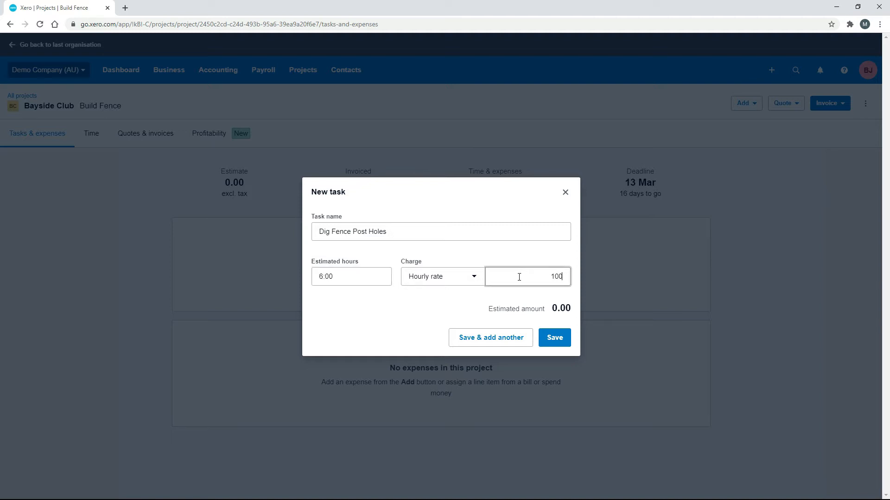
key("Tab")
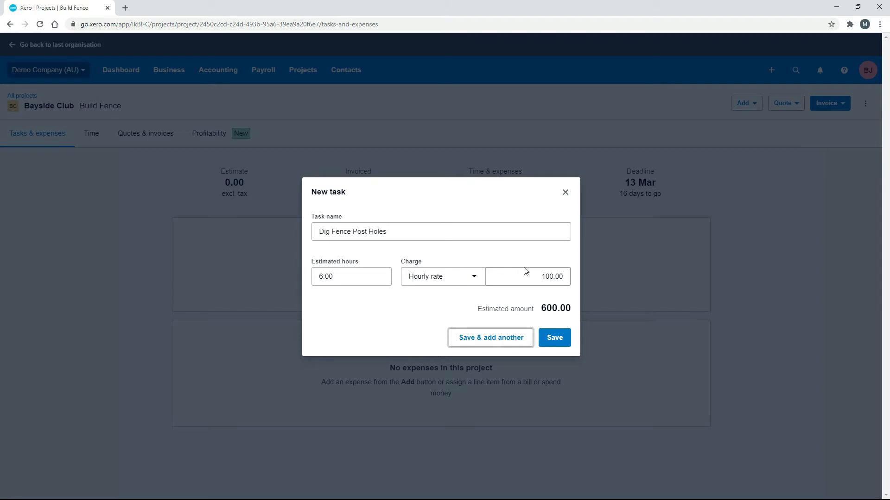
left_click(559, 343)
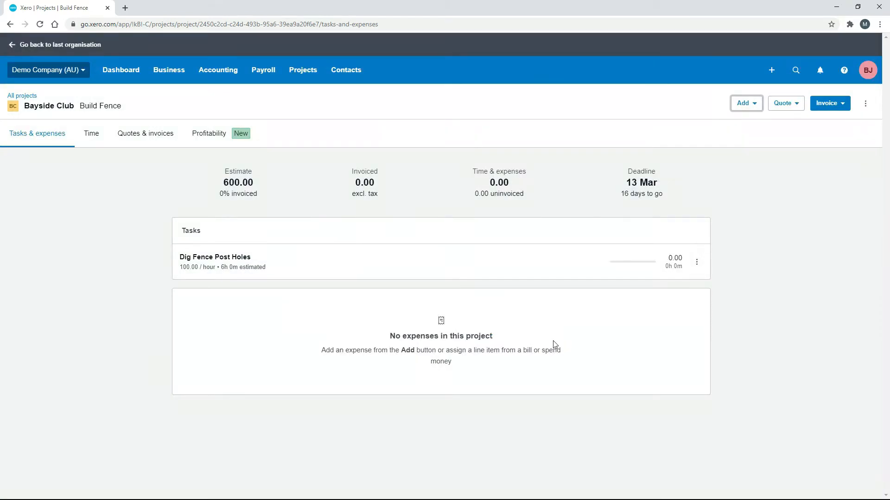
- Add an estimated expense named Hire Digger with a unit cost of 500 and a 20% markup, and save it
left_click(757, 105)
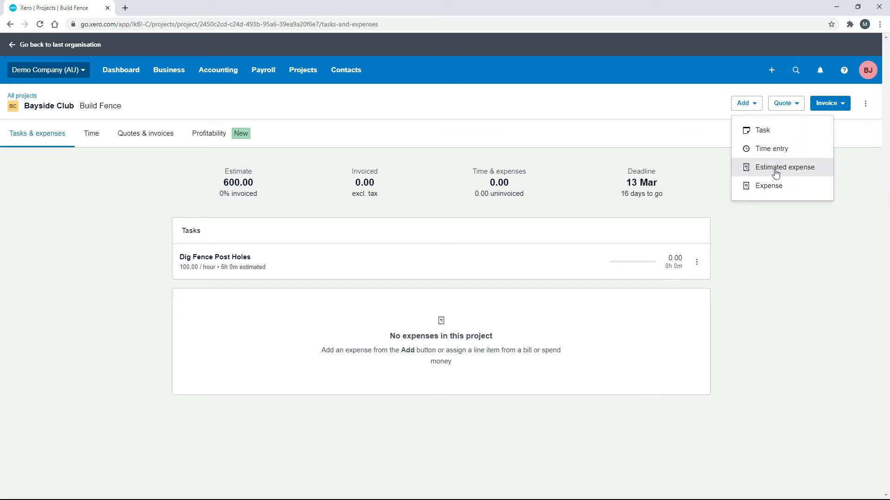
left_click(782, 172)
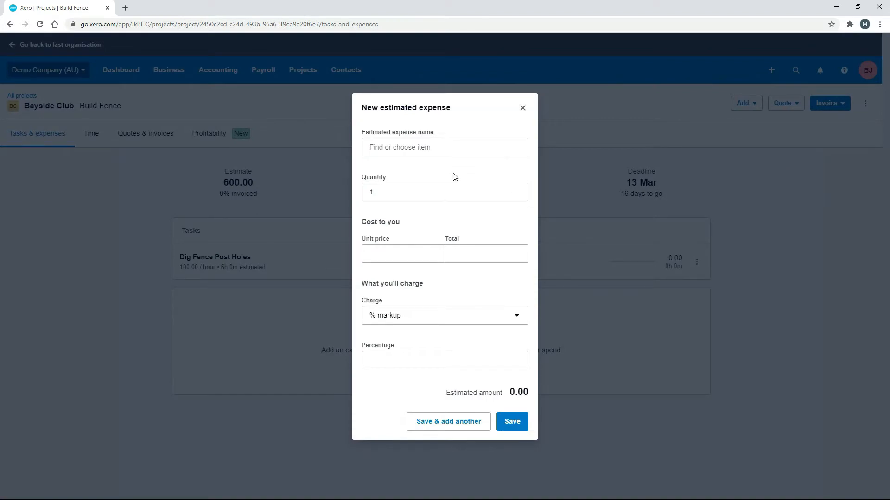
left_click(452, 148)
type("Hire Digger")
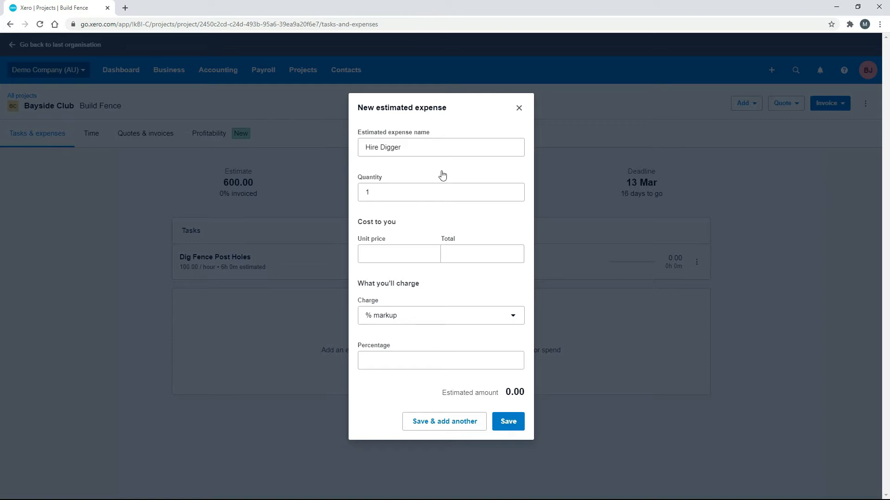
left_click(425, 258)
type("500")
key("Tab")
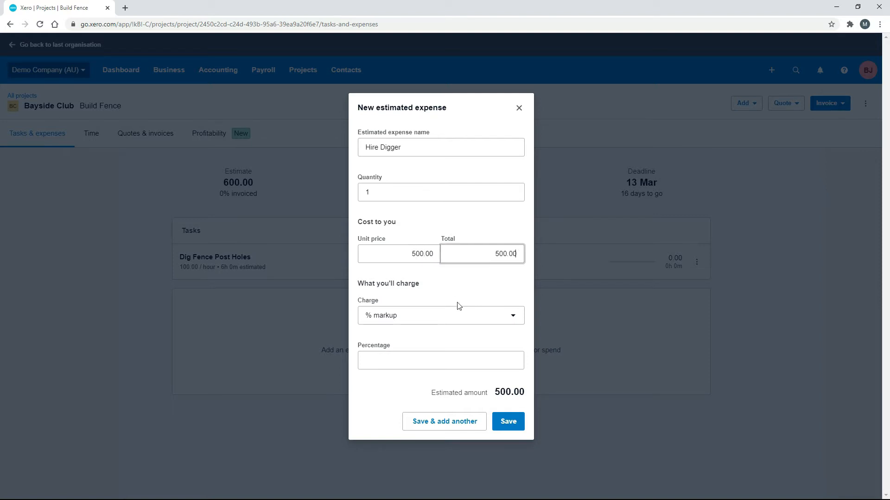
left_click(429, 360)
type("20")
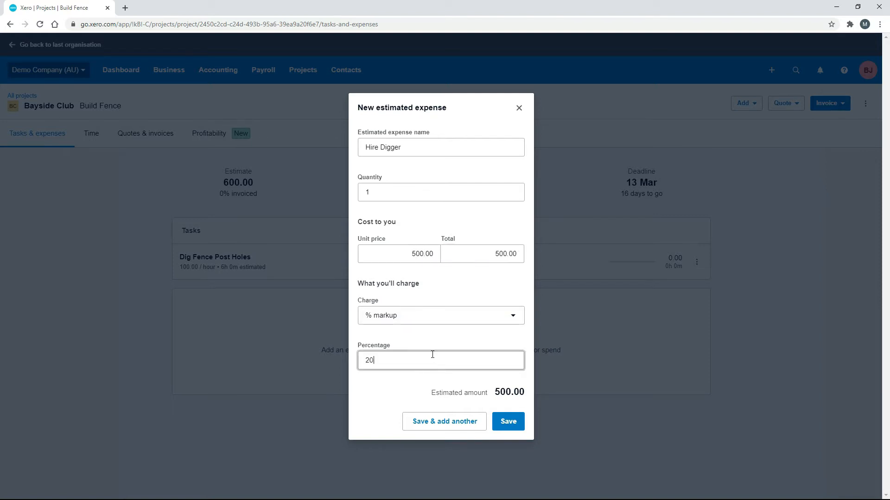
key("Tab")
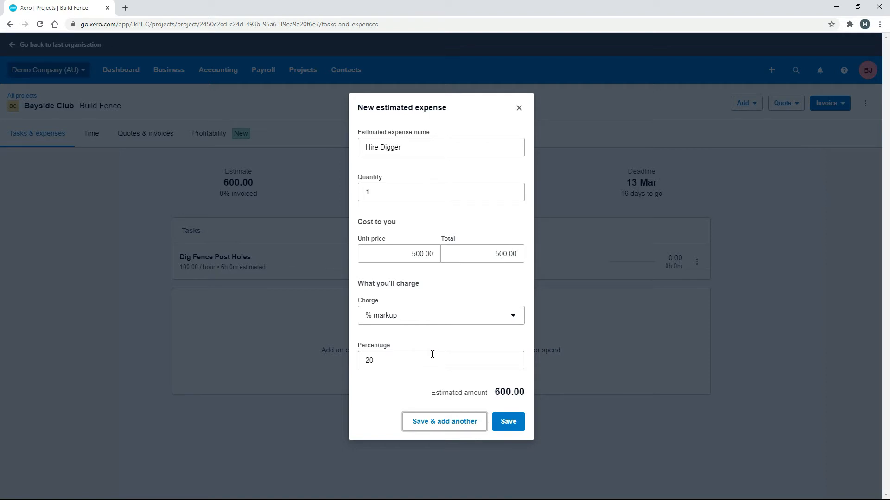
left_click(508, 422)
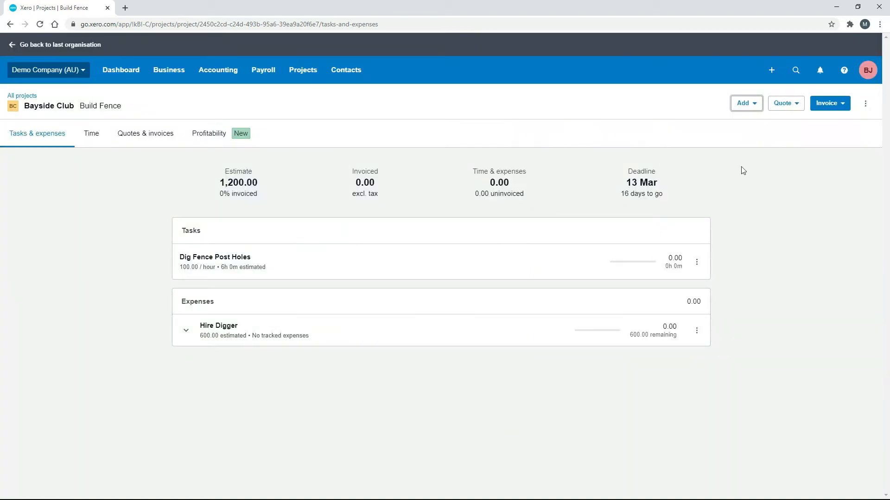
- Add an estimated expense for the F-POST: Fence Post item with a quantity of 20 and save it
left_click(757, 106)
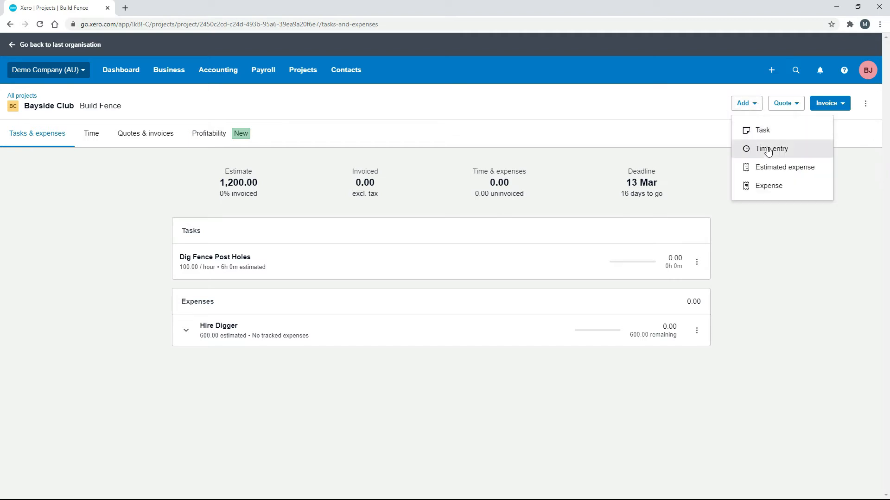
left_click(792, 167)
left_click(498, 150)
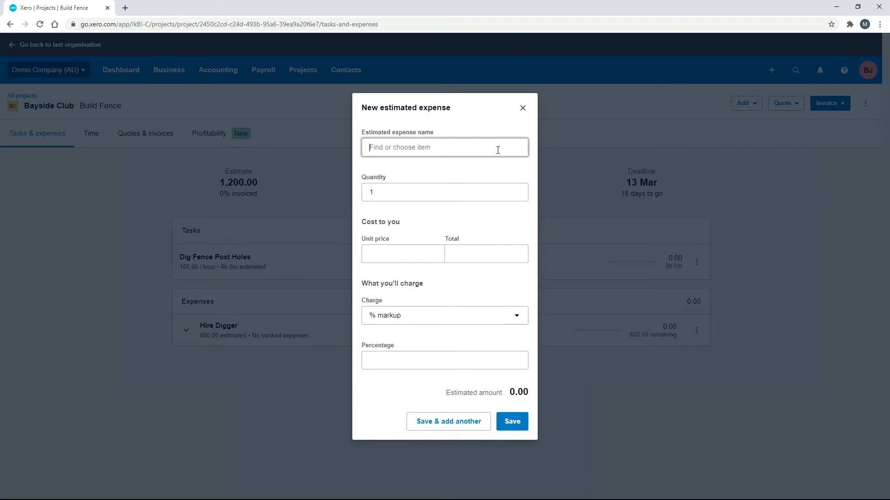
type("f-")
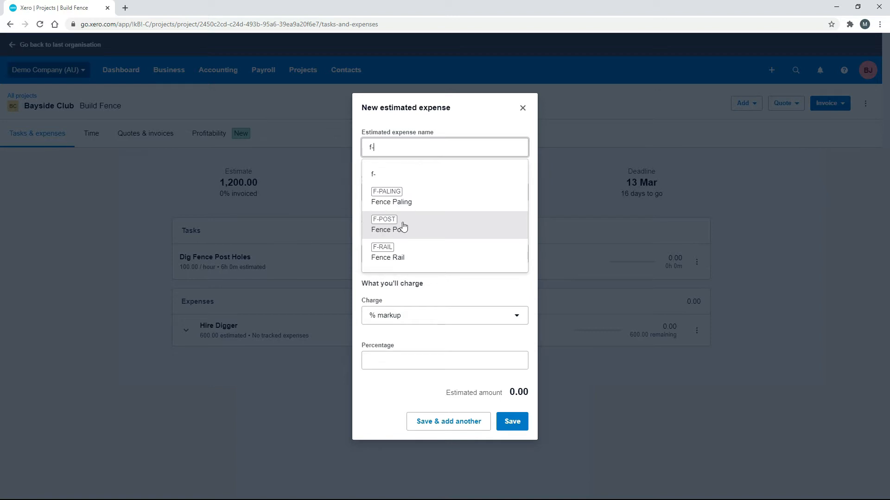
left_click(403, 226)
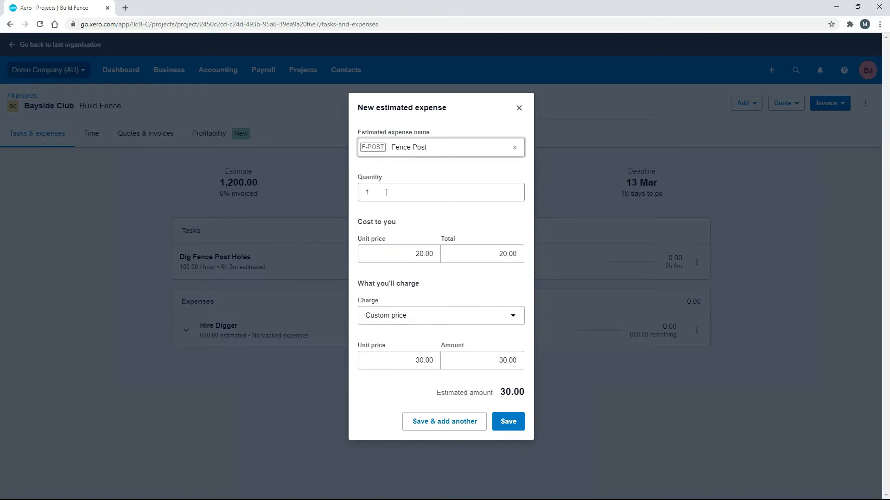
double_click(370, 192)
type("2")
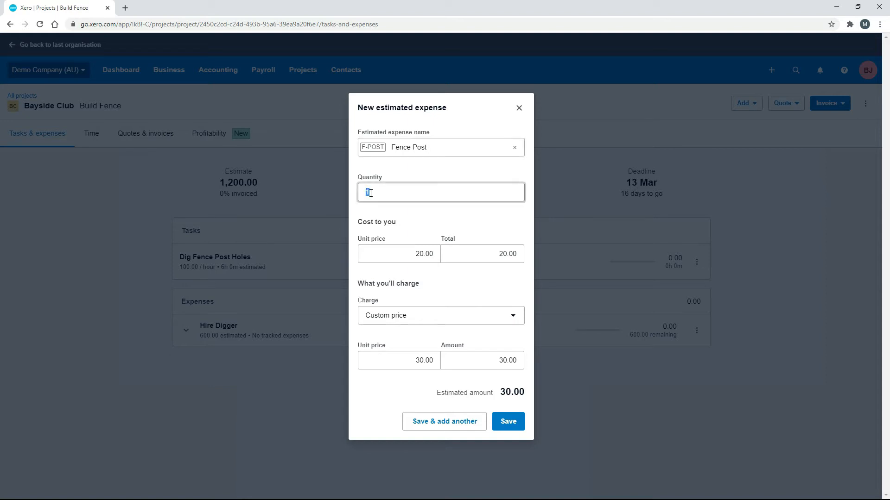
type("0")
key("Tab")
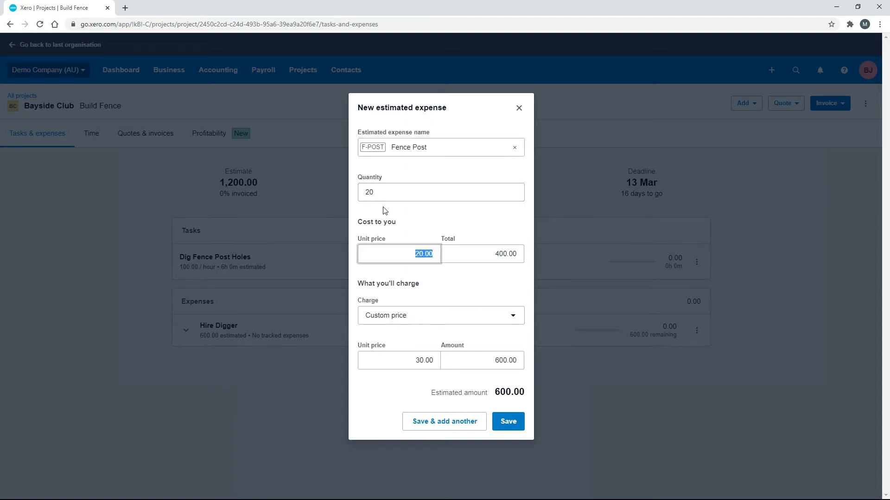
left_click(423, 221)
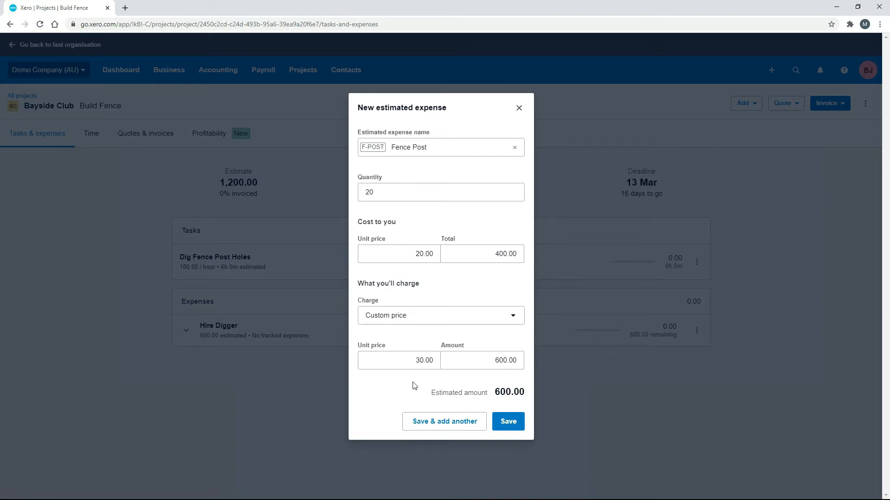
left_click(508, 422)
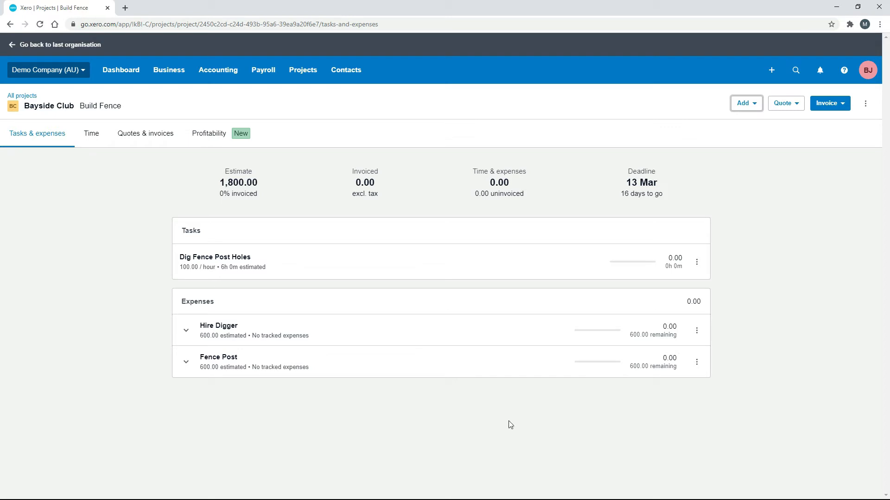
- Start a new estimated expense named Cement Bags with a quantity of 50 and a unit cost of 8.00
left_click(756, 106)
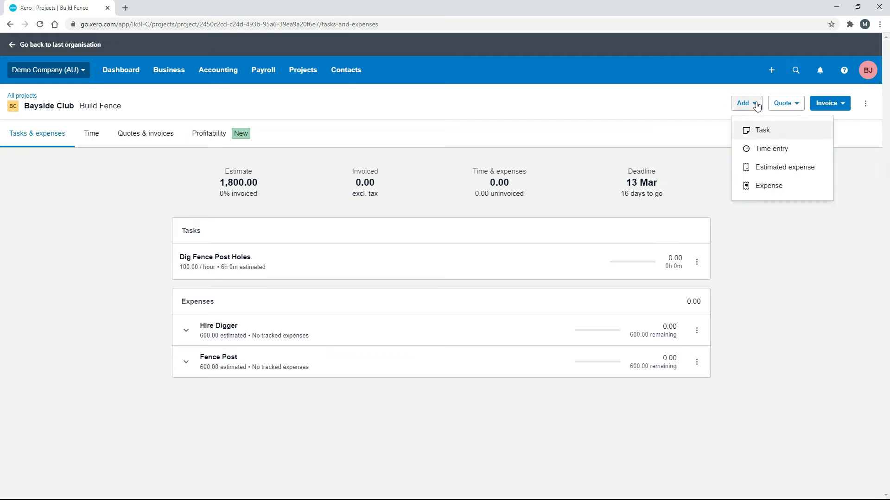
left_click(773, 168)
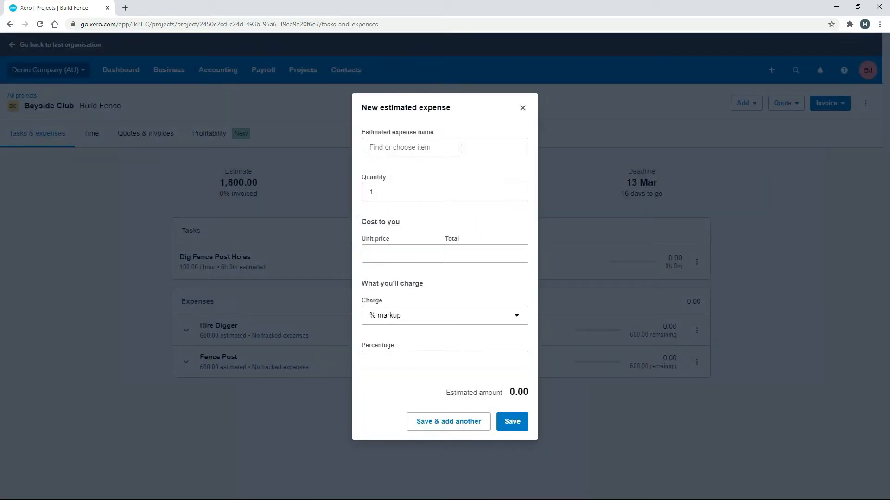
left_click(460, 148)
type("Cement Bags")
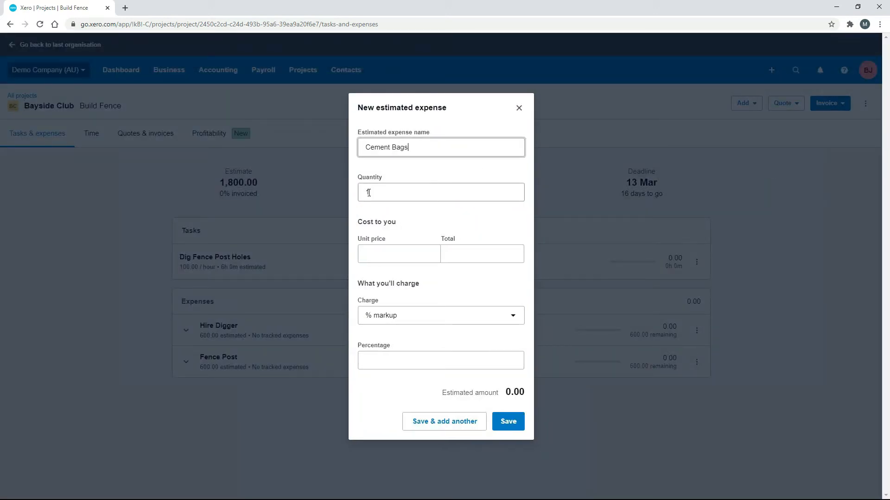
left_click(369, 193)
type("50")
key("Tab")
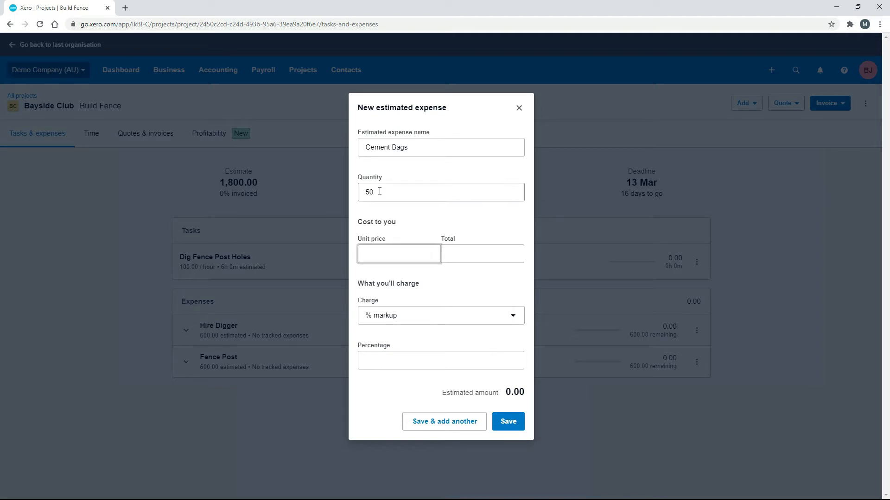
key("Tab")
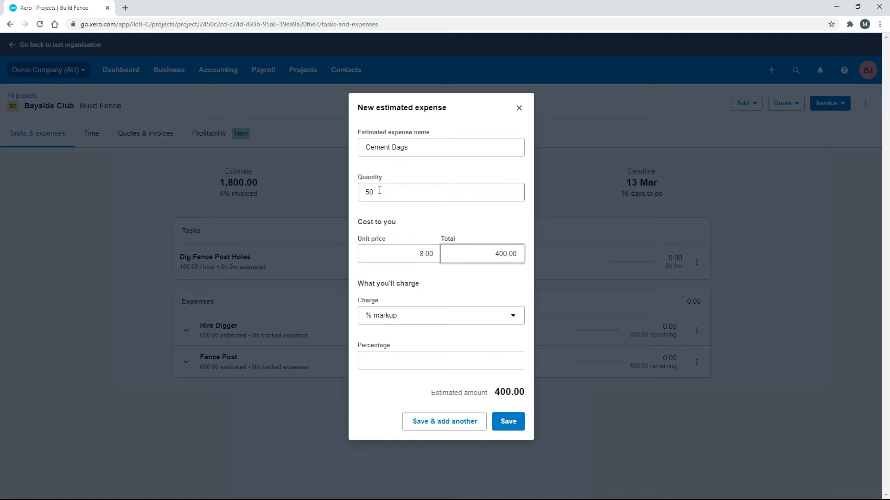
- Charge the Cement Bags at a custom unit price of 10 and save the estimated expense
left_click(513, 322)
left_click(432, 379)
left_click(415, 361)
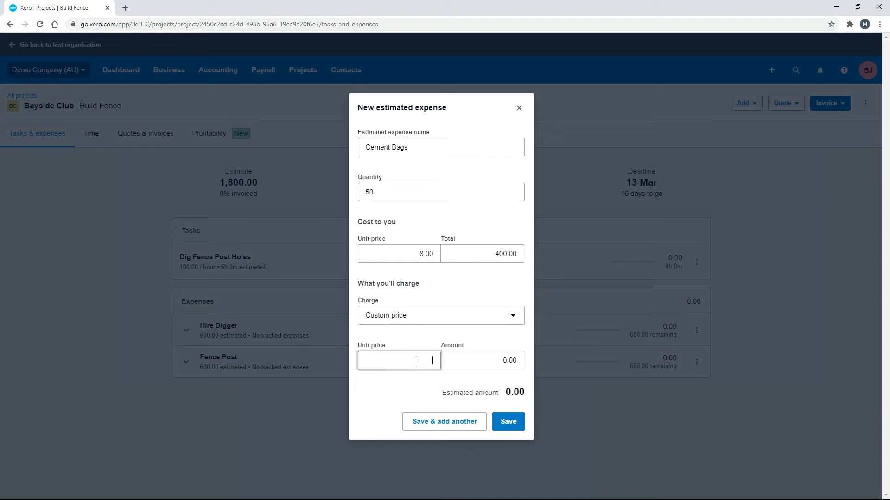
type("10")
key("Tab")
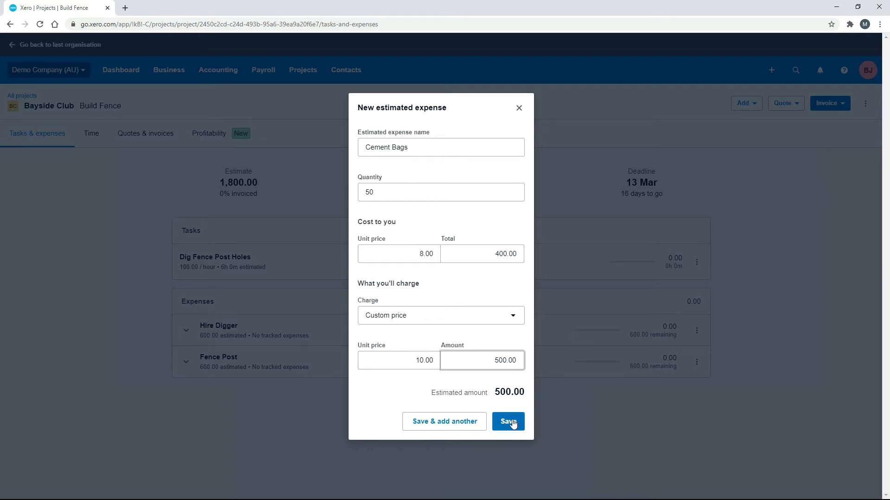
left_click(512, 423)
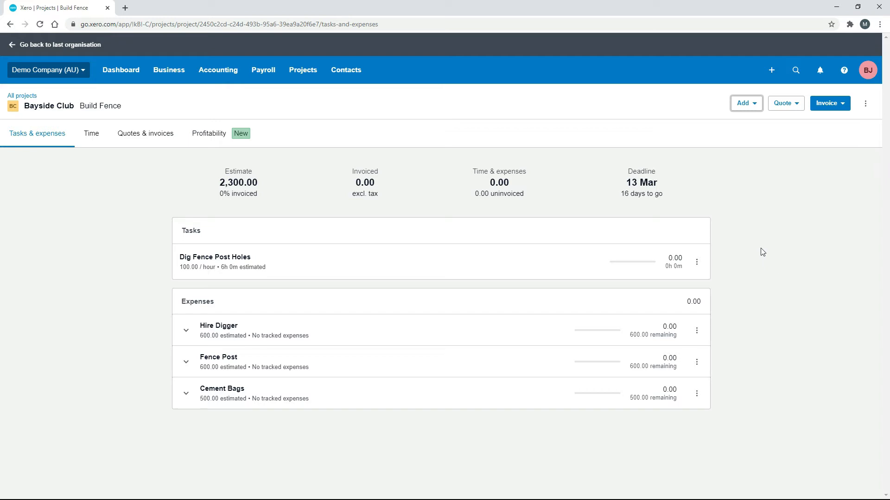
- Add a task named Attach Fence Rails with 4 estimated hours at an hourly rate of 100, and save it
left_click(758, 108)
left_click(762, 132)
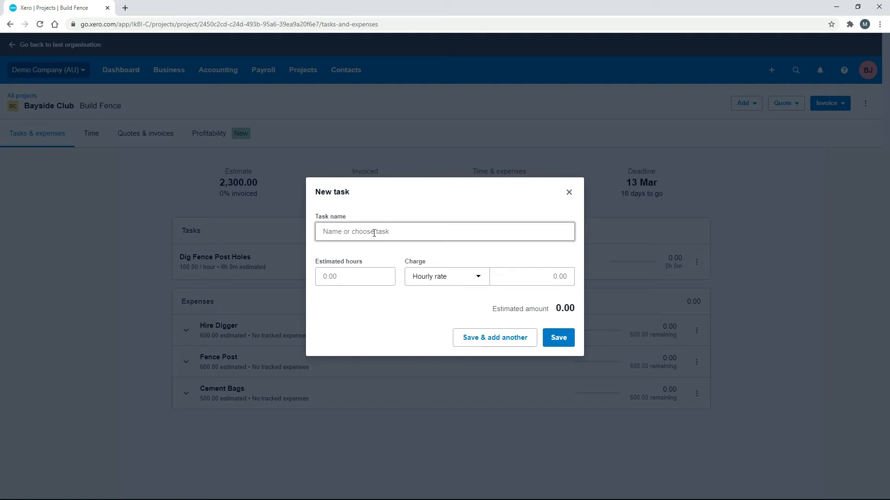
type("Attach Fence Rails")
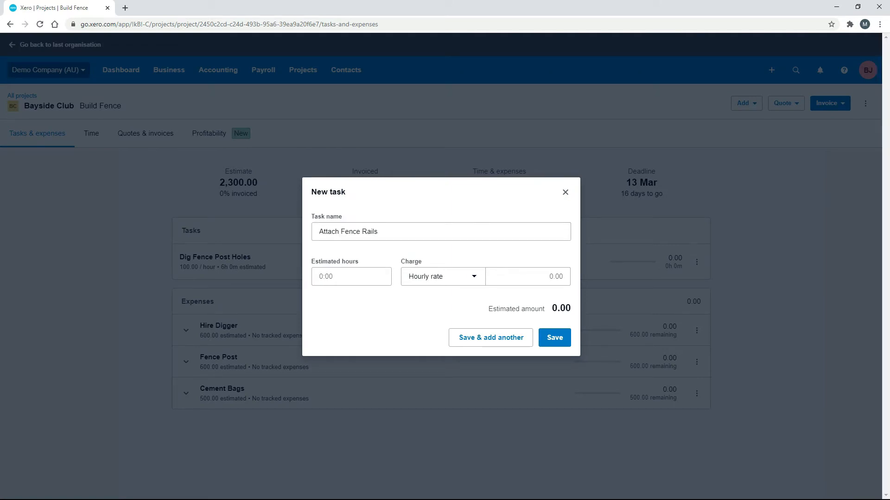
left_click(355, 276)
type("4")
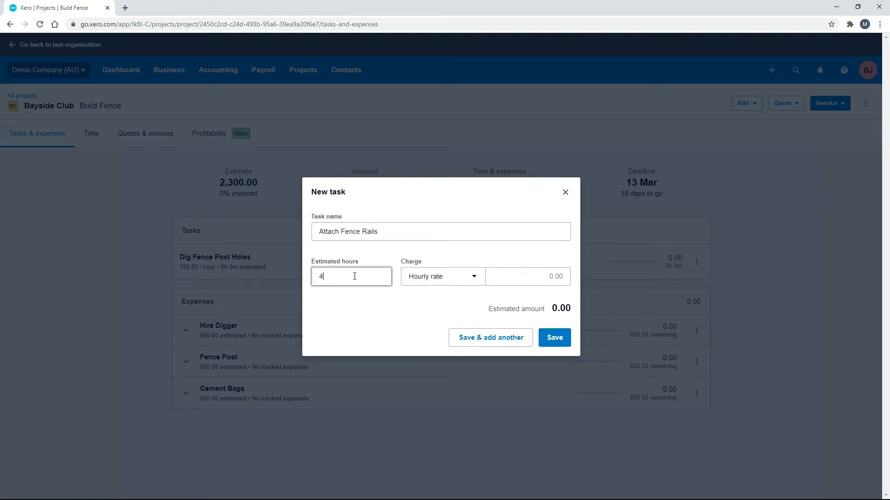
key("Tab")
left_click(529, 275)
type("100")
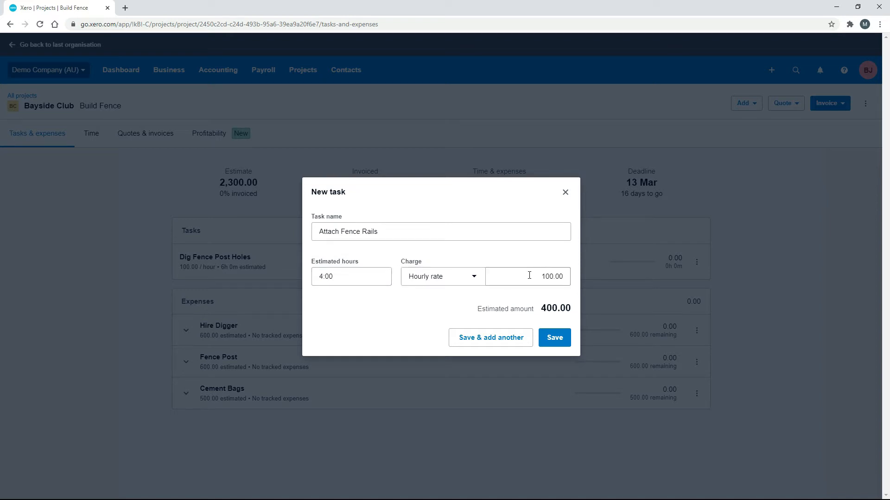
key("Tab")
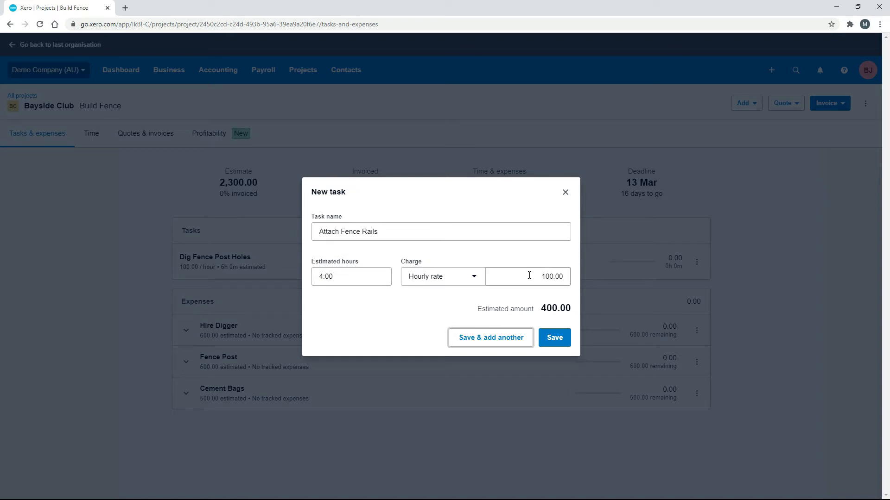
left_click(557, 337)
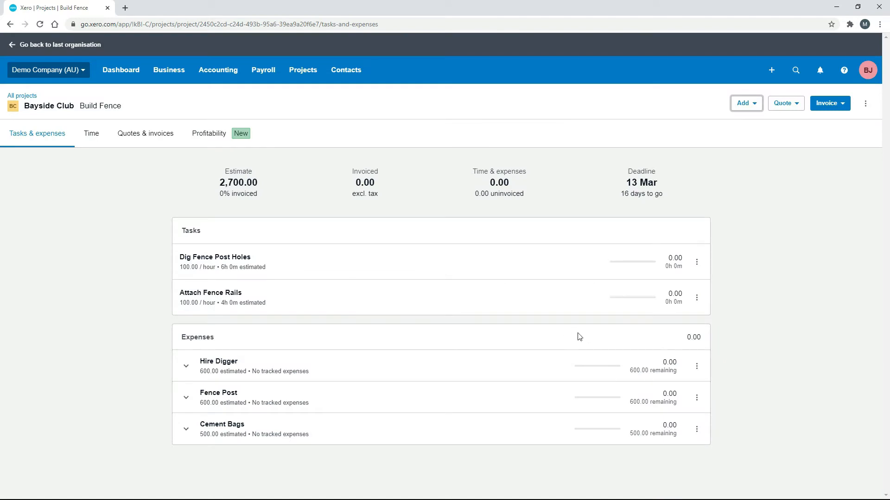
- Add an estimated expense for the F-RAIL: Fence Rail item with a quantity of 60 and save it
left_click(755, 107)
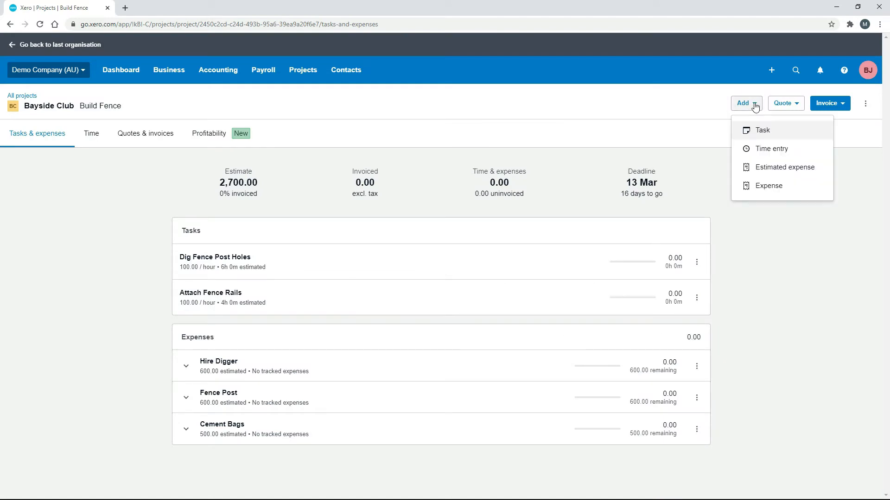
left_click(793, 171)
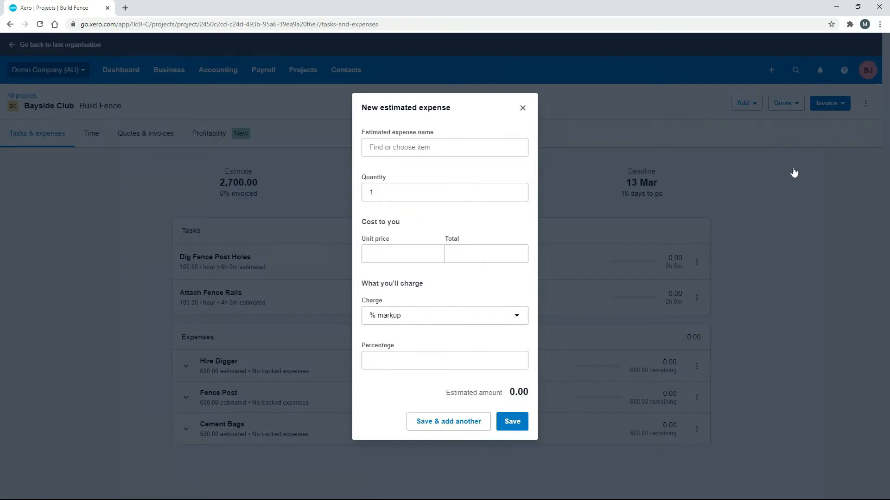
left_click(497, 149)
type("f-")
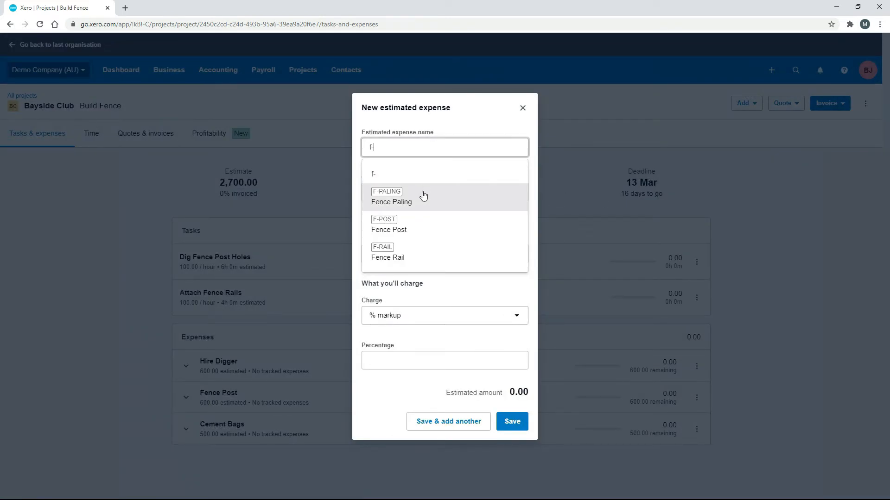
left_click(411, 259)
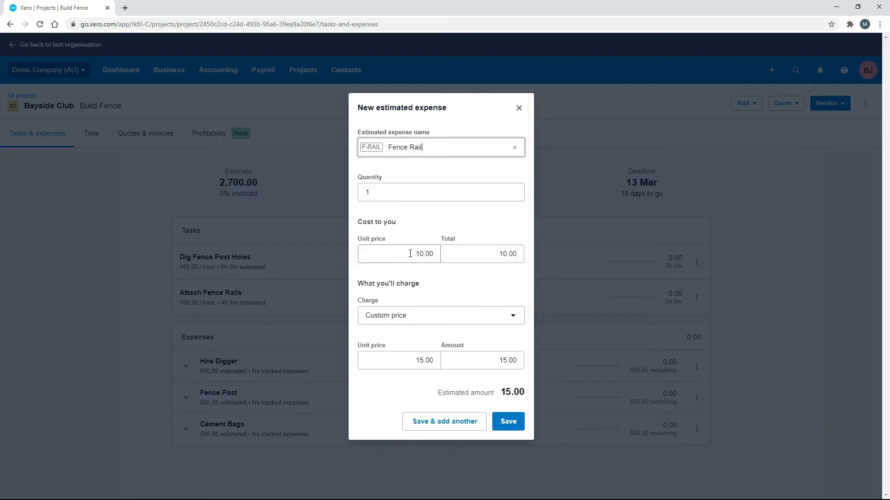
left_click(399, 197)
type("60")
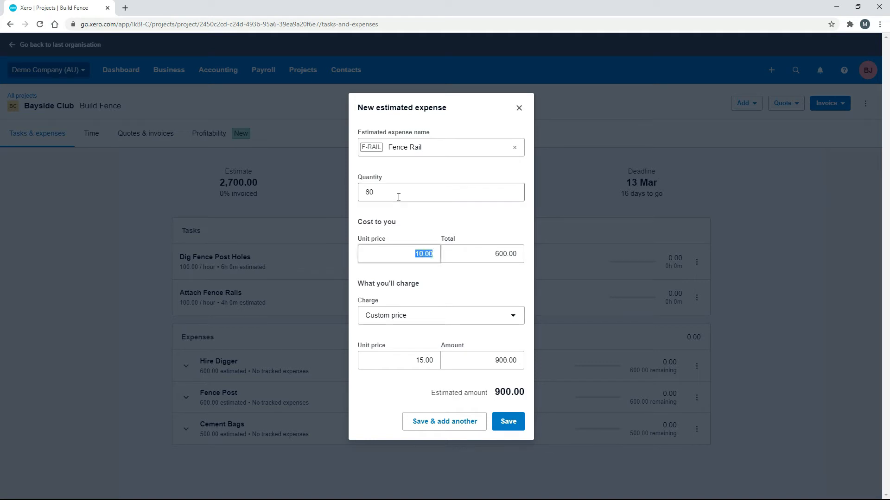
key("Tab")
left_click(447, 296)
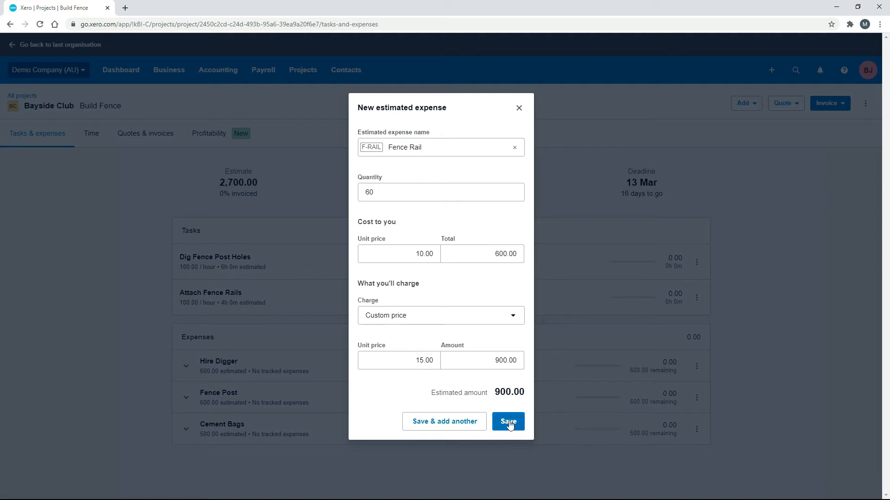
left_click(508, 422)
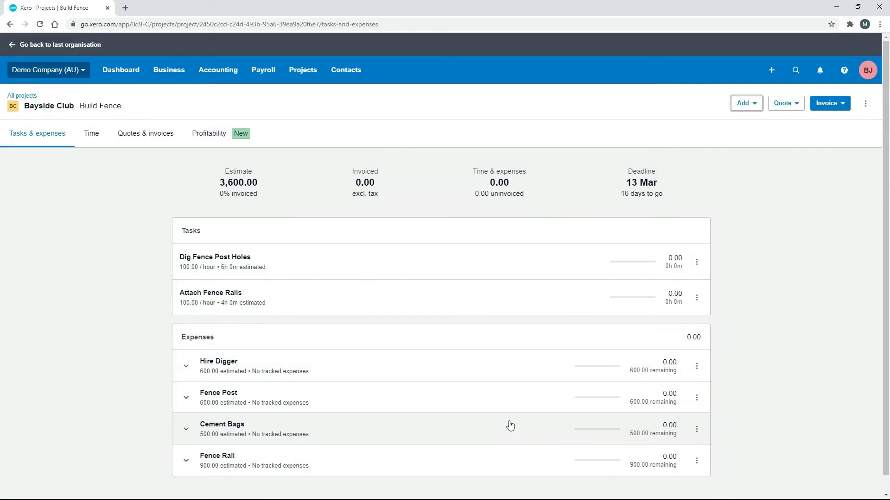
- Add a task named Attach Fence Palings with 4 estimated hours at an hourly rate of 100, and save it
left_click_drag(886, 293, 886, 337)
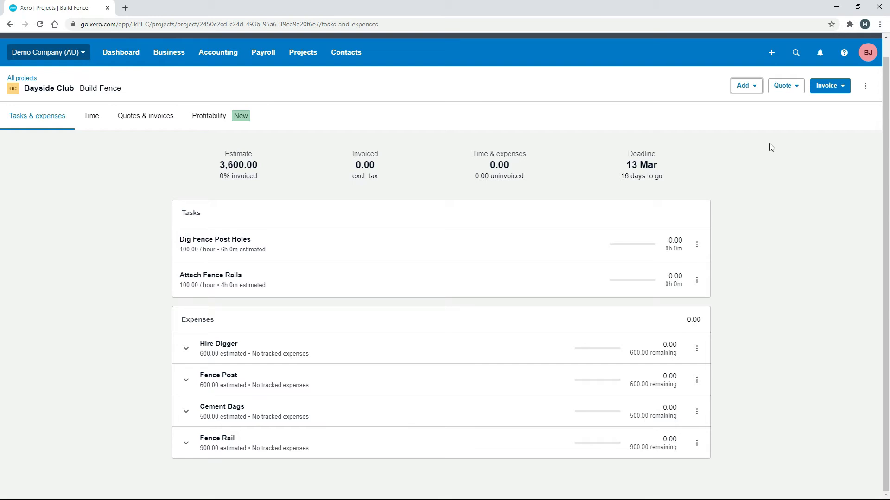
left_click(747, 86)
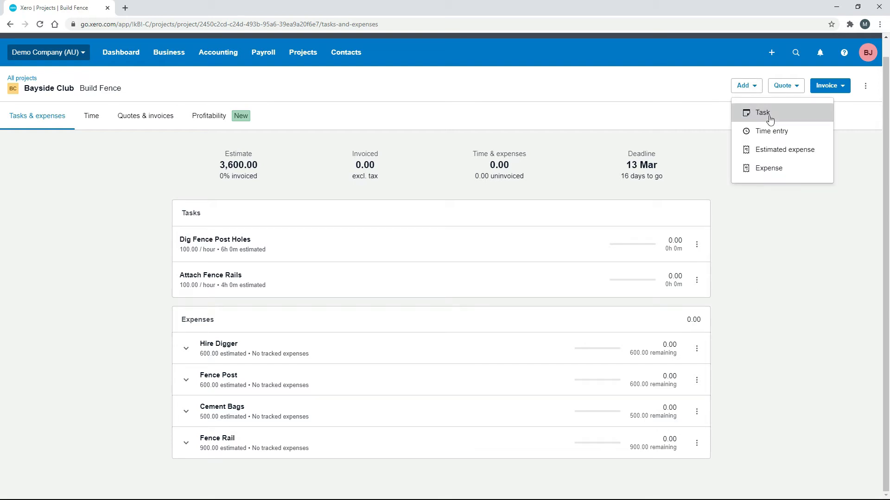
left_click(770, 119)
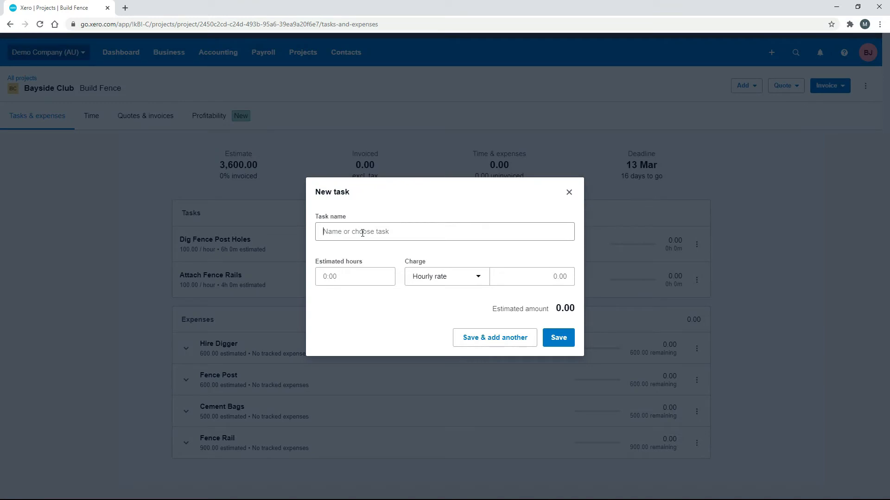
type("Attach Fence Palings")
left_click(351, 278)
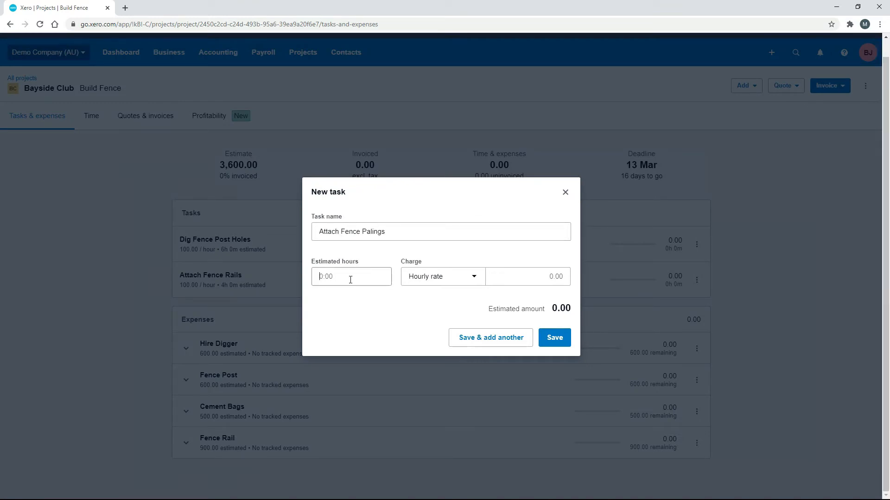
type("4")
key("Tab")
key("Tab")
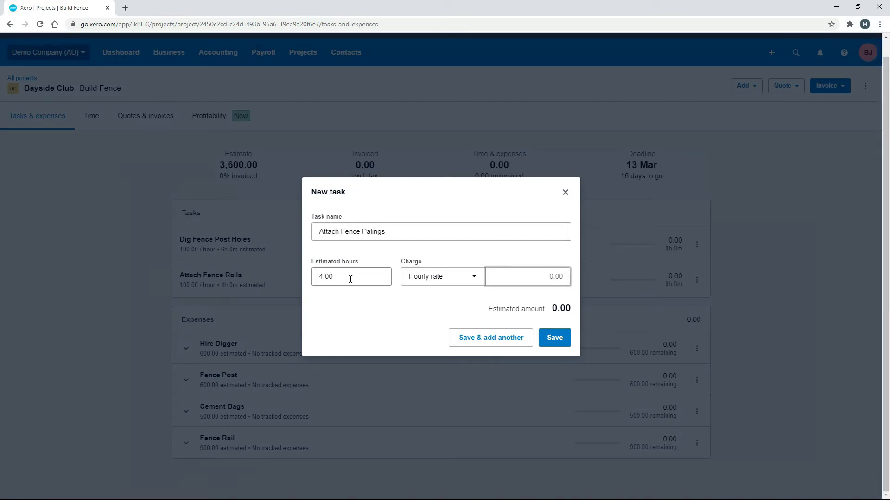
type("100")
key("Tab")
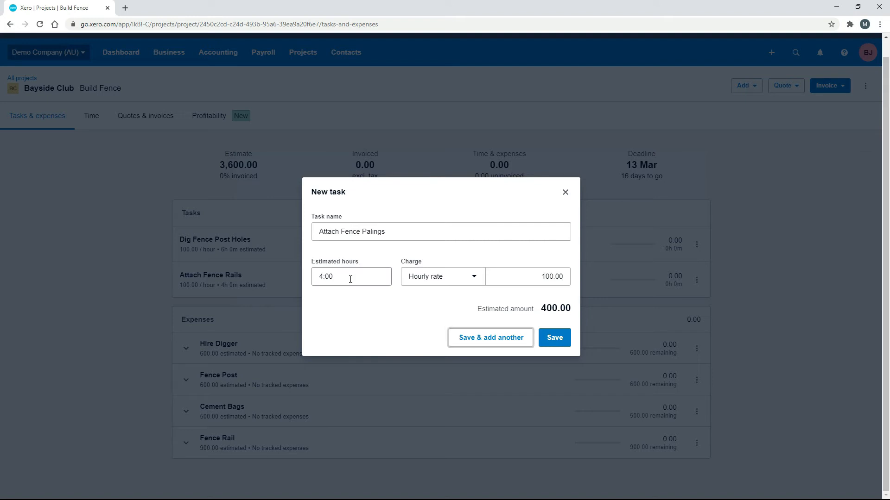
left_click(547, 340)
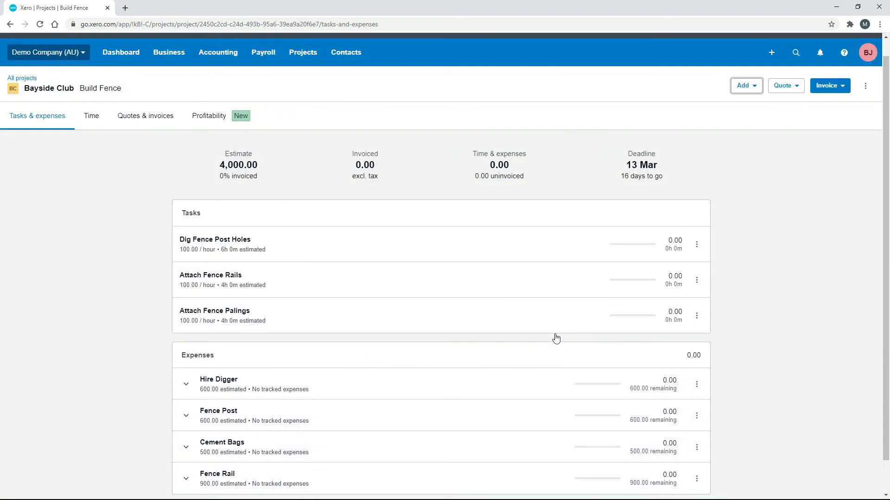
- Add an estimated expense for the F-PALING: Fence Paling item with a quantity of 500 and save it
left_click(753, 86)
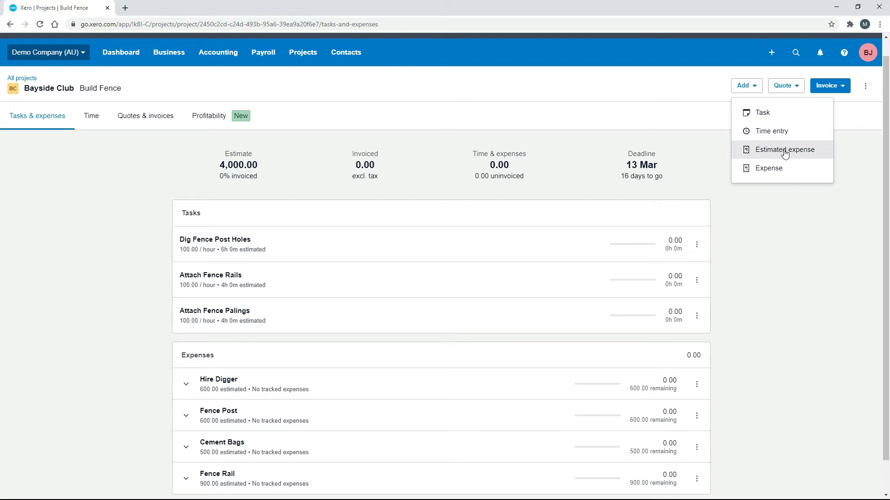
left_click(785, 150)
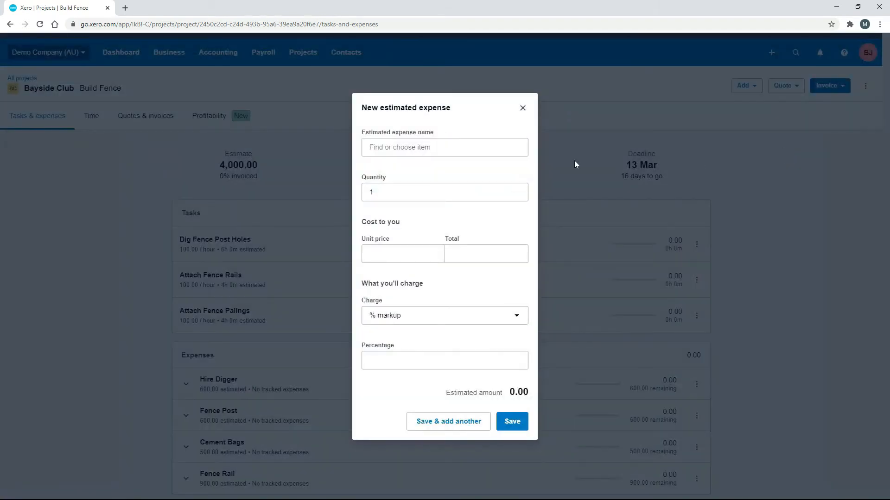
left_click(474, 144)
type("f-")
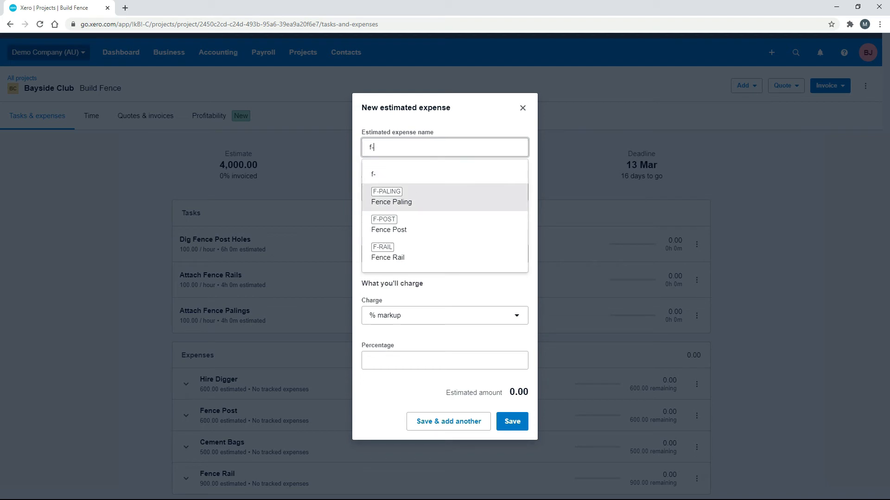
left_click(392, 199)
double_click(363, 192)
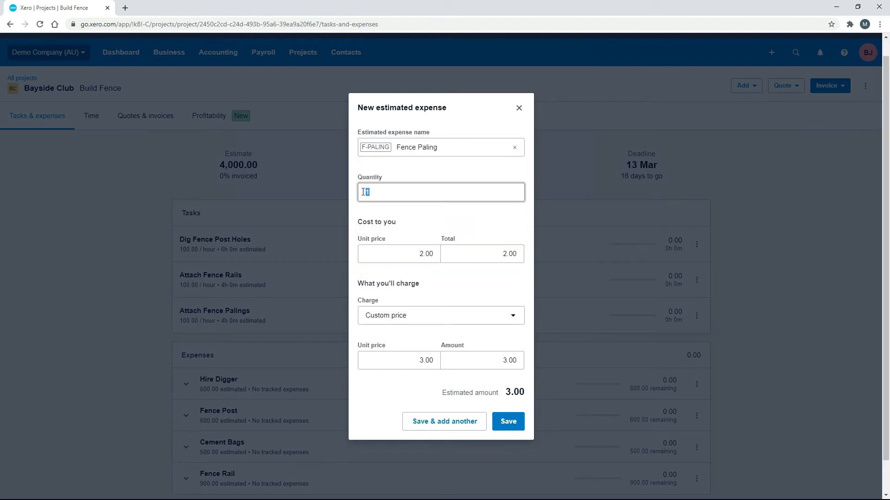
type("500")
key("Tab")
left_click(427, 222)
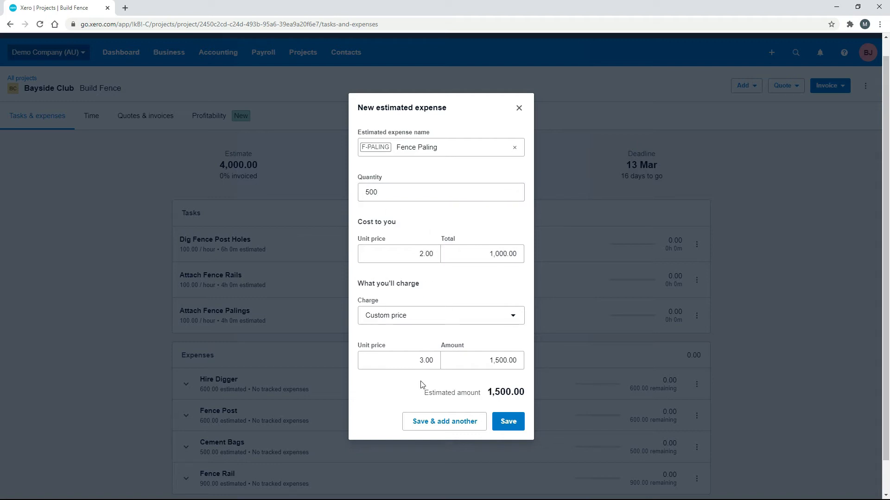
left_click(506, 423)
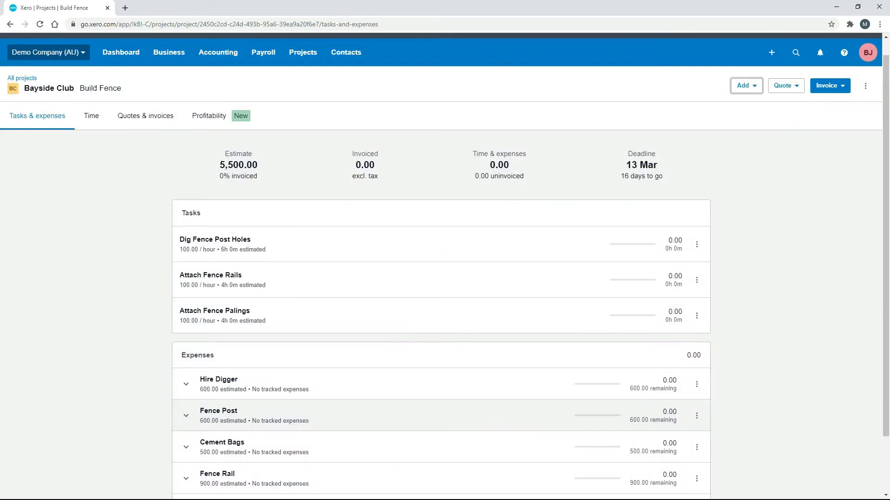
- Add a task named Install Fence Posts with 8 estimated hours at an hourly rate of 100, and save it
left_click_drag(889, 271, 886, 314)
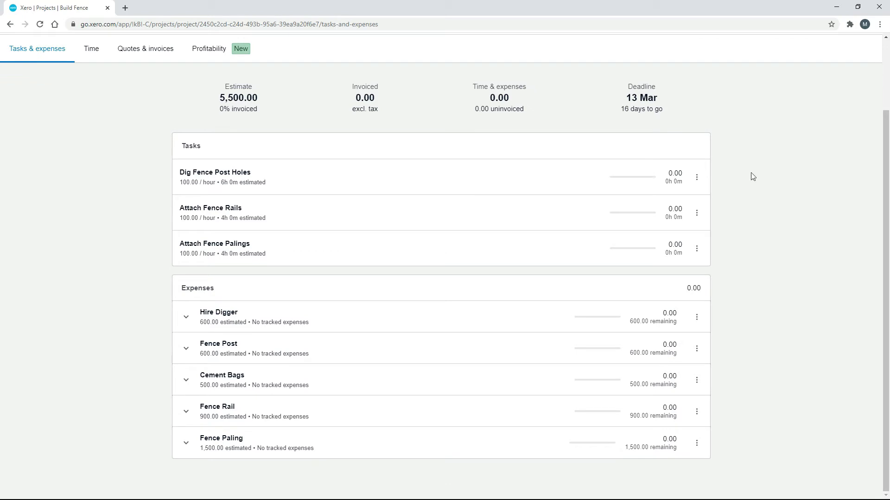
scroll(746, 176, "up", 2)
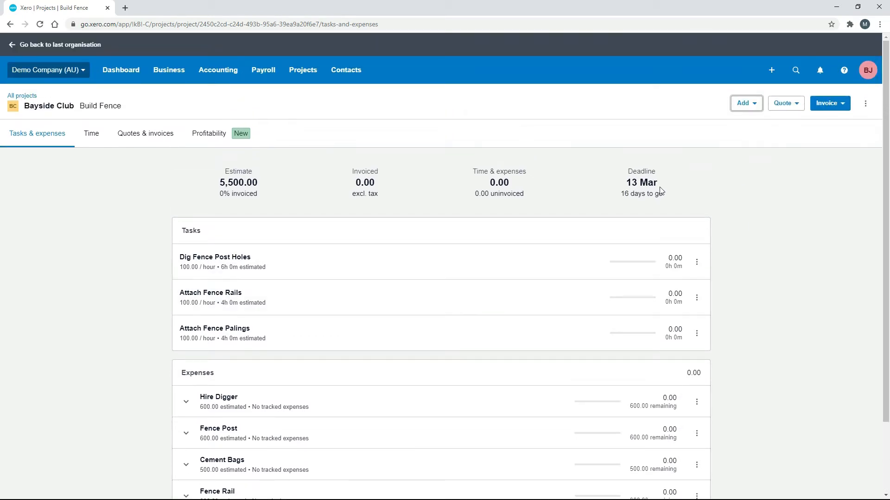
left_click(756, 105)
left_click(768, 135)
left_click(411, 230)
type("Install Fence Posts")
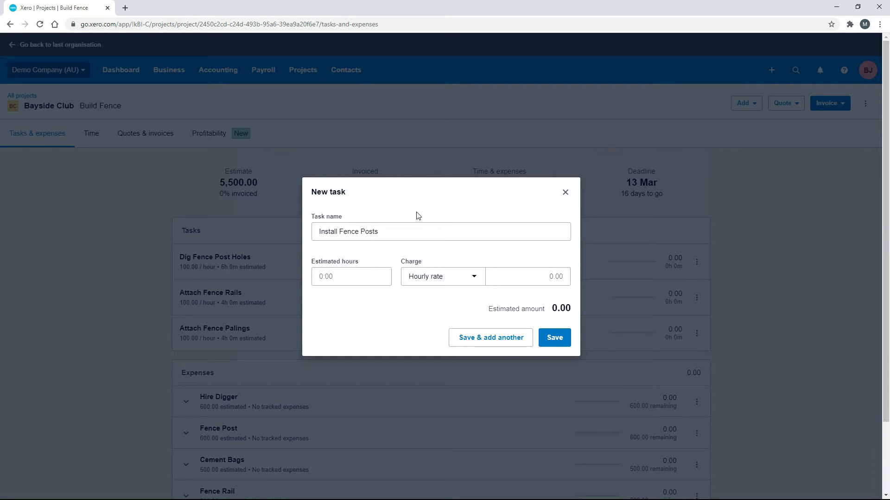
left_click(361, 273)
type("8")
key("Tab")
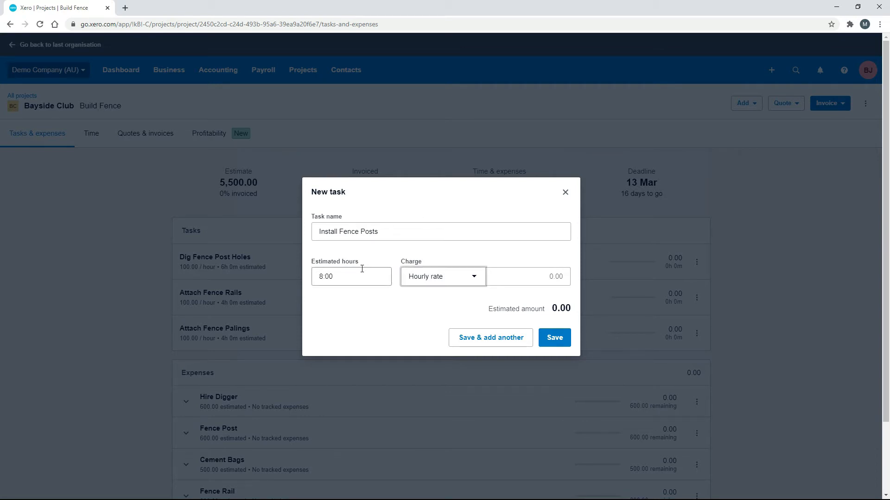
left_click(554, 283)
type("100")
key("Tab")
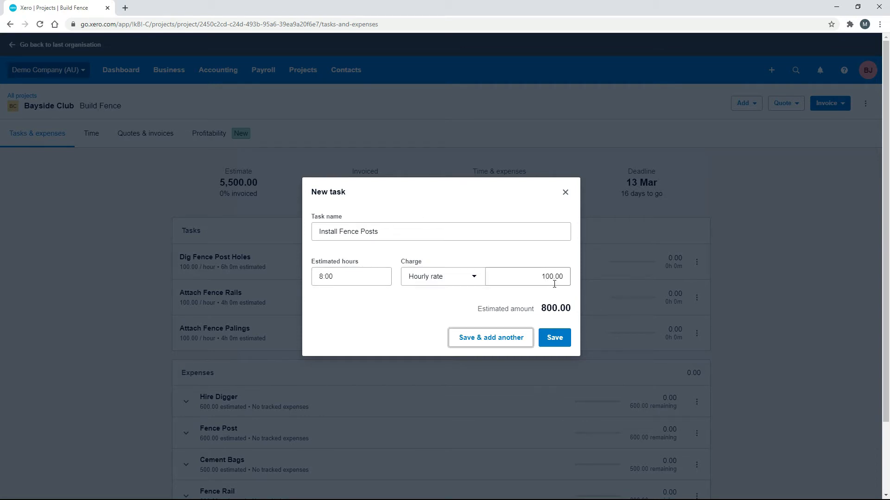
left_click(555, 337)
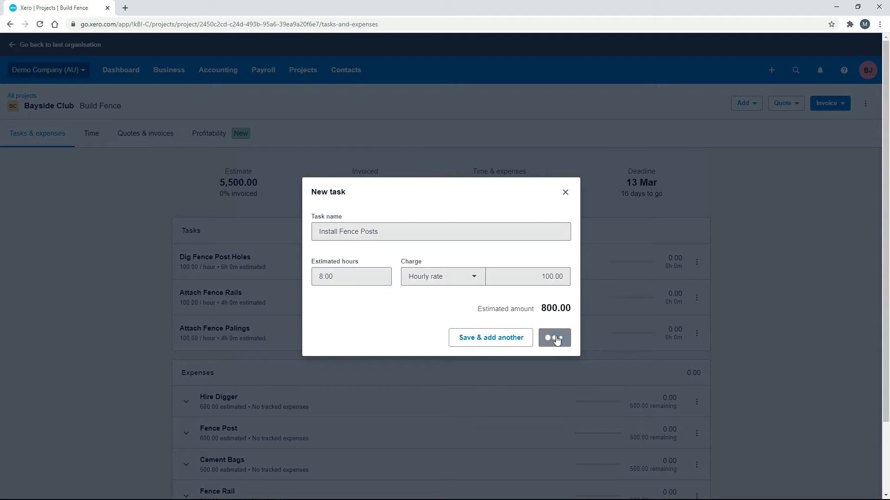
- Create a draft quote from all tasks and estimated expenses, shown as combined tasks & individual expenses, titled with the project name, and open it
left_click_drag(885, 241, 885, 340)
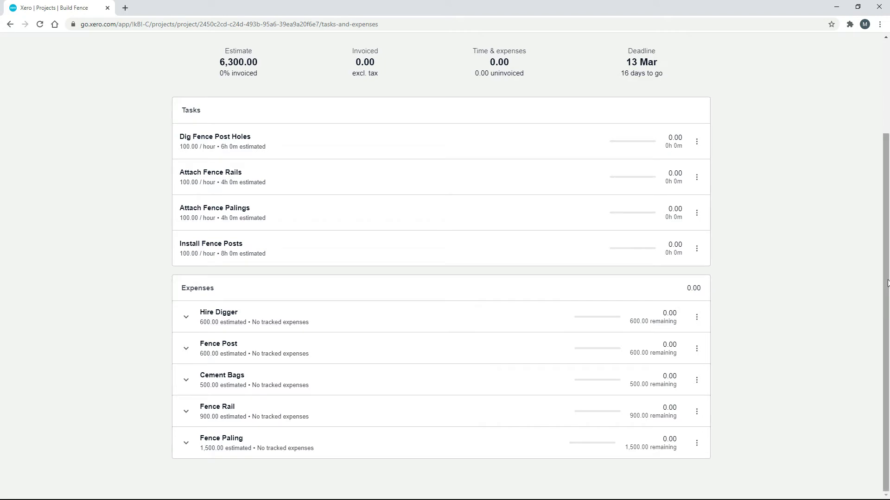
left_click_drag(886, 285, 887, 189)
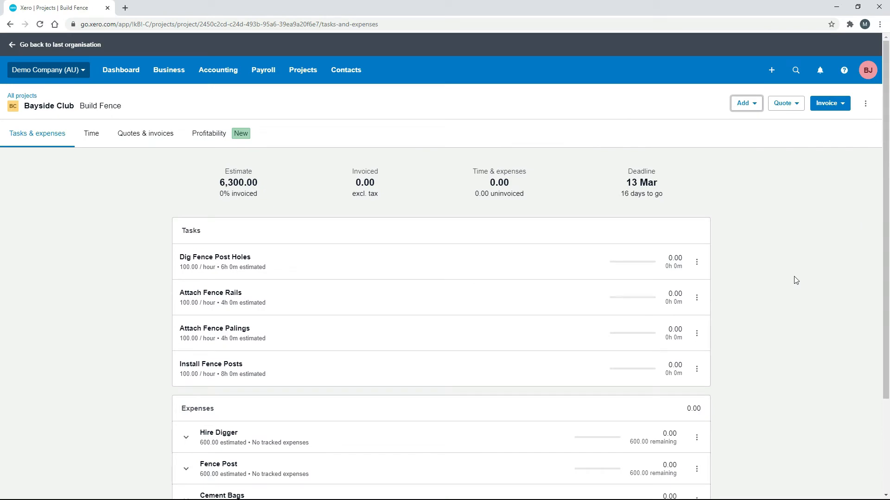
left_click(800, 105)
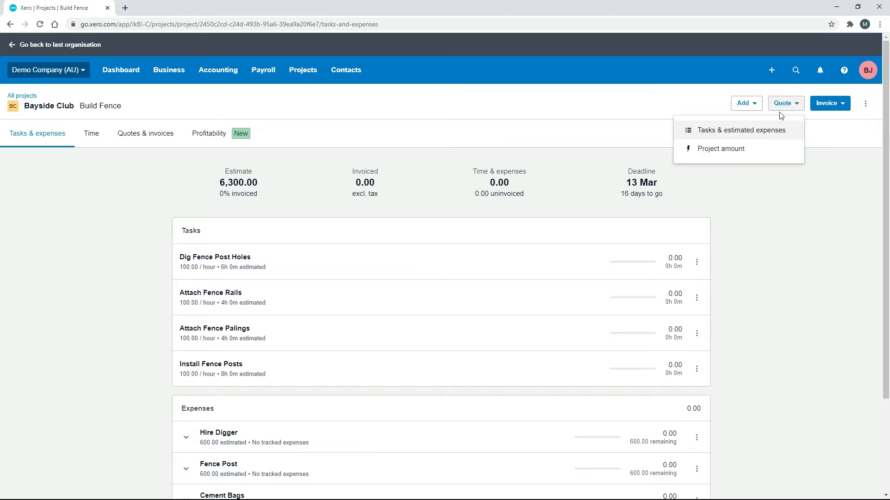
left_click(748, 138)
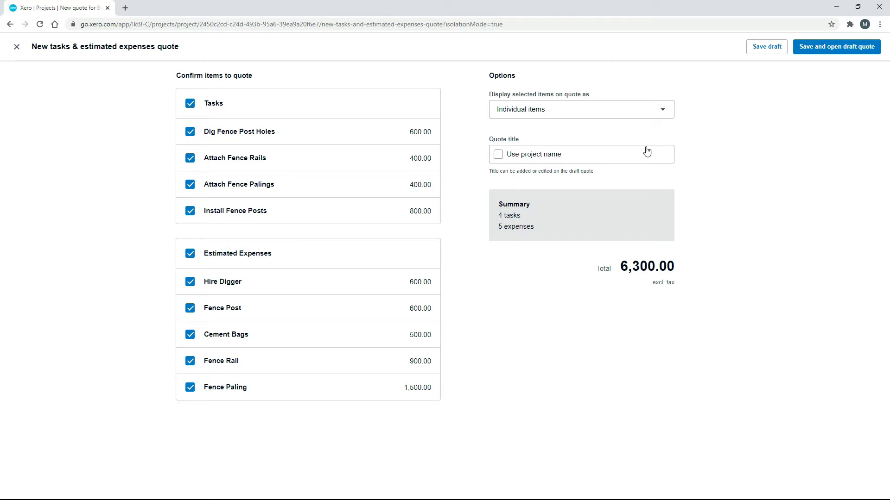
left_click(662, 115)
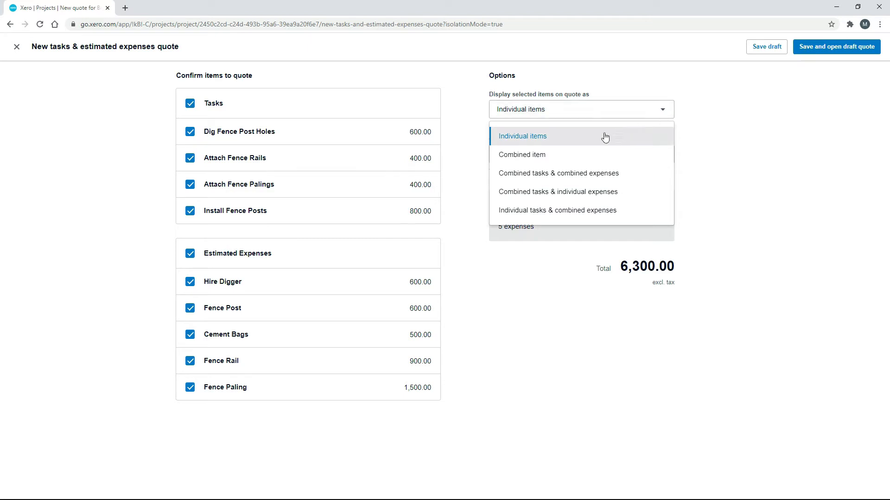
left_click(536, 199)
left_click(499, 155)
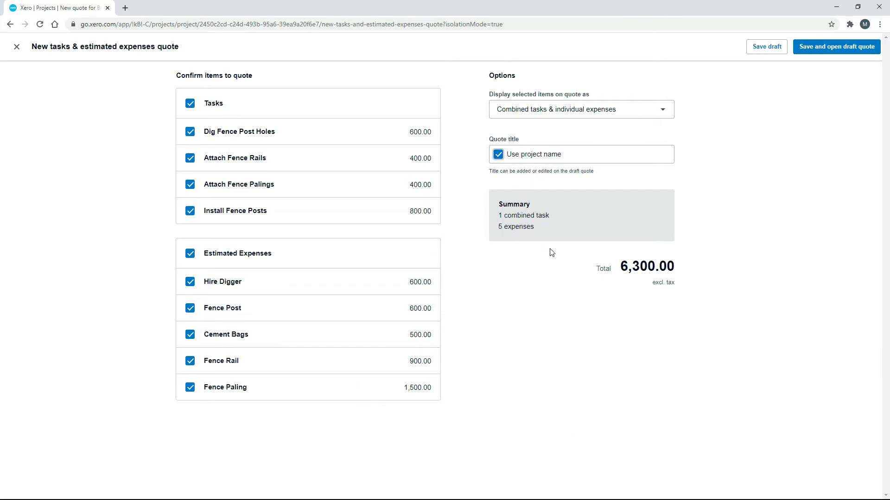
left_click(839, 48)
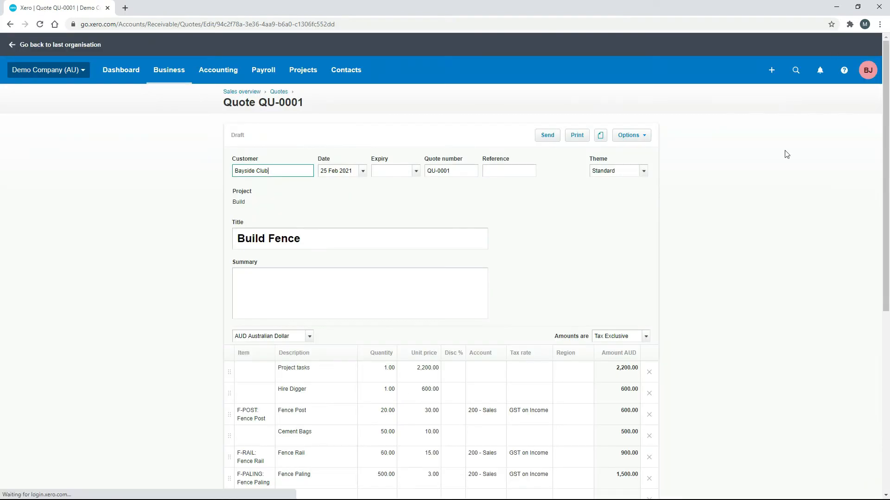
- Set the quote's expiry date to 26 Feb 2021 and change the Project tasks line's description to Labour
left_click(416, 171)
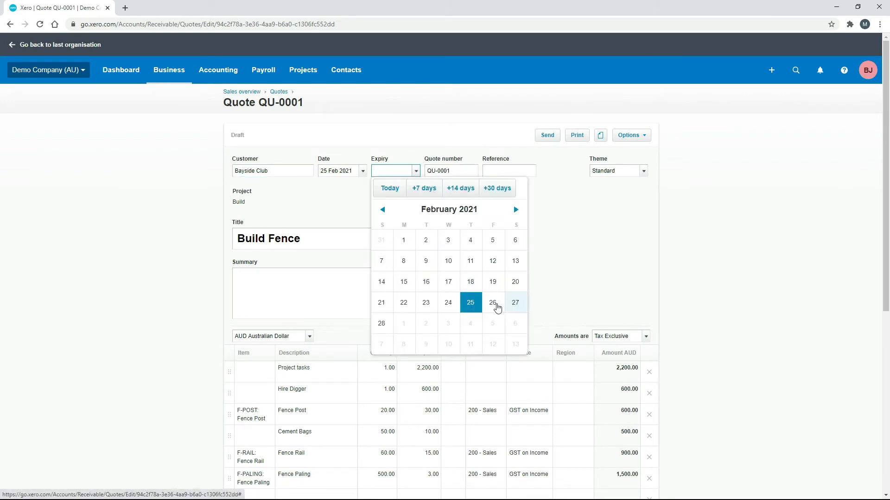
left_click(494, 304)
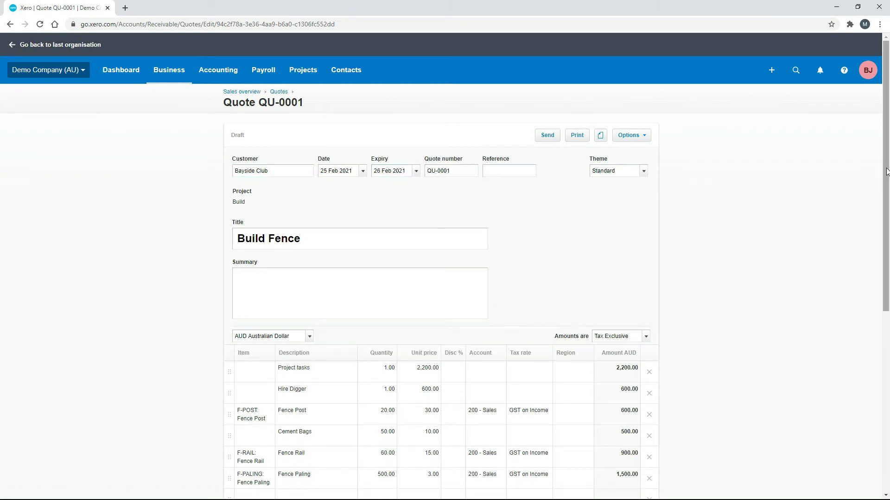
left_click_drag(886, 171, 886, 274)
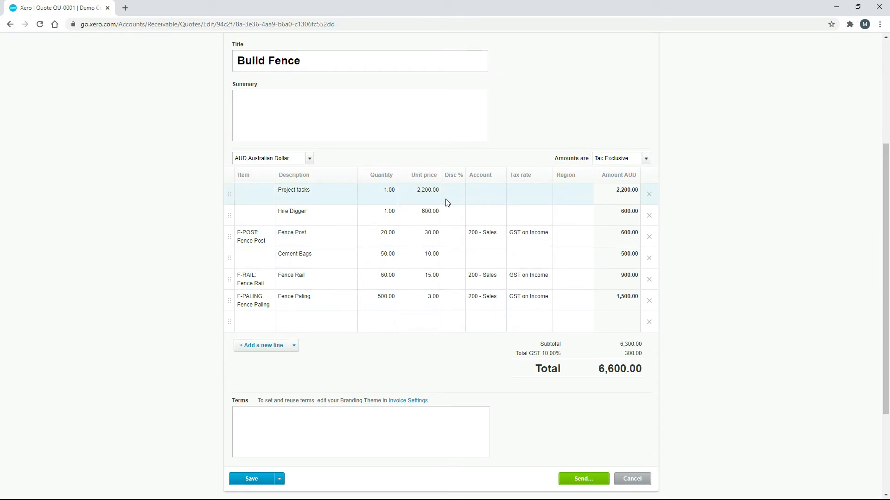
left_click(320, 193)
left_click_drag(311, 190, 278, 190)
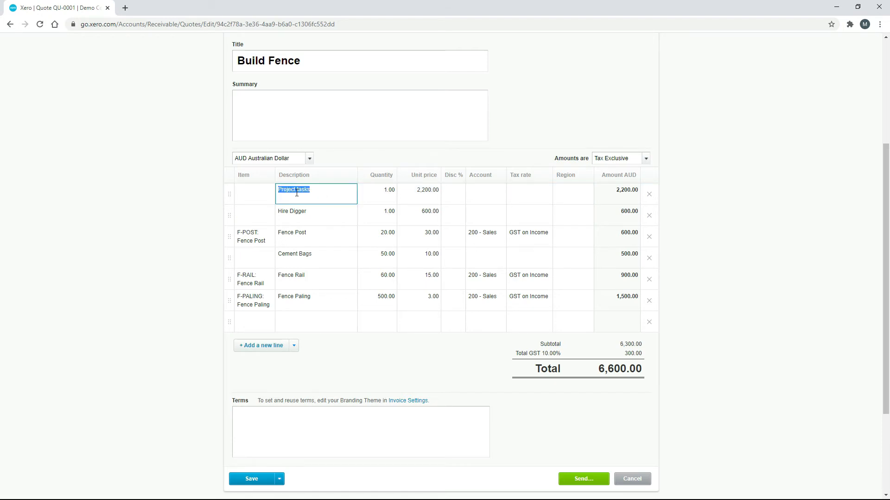
type("Labour")
left_click(345, 160)
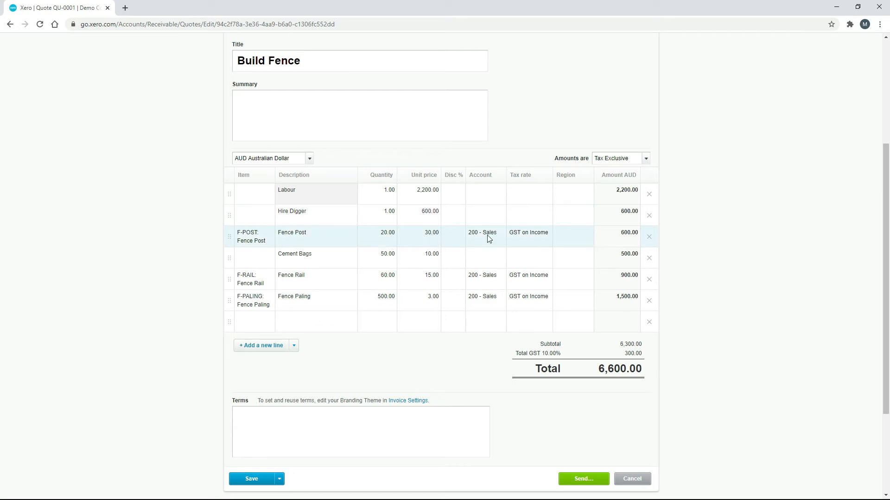
- Assign the 200 - Sales account to the Labour, Hire Digger and Cement Bags lines of the quote
left_click(493, 204)
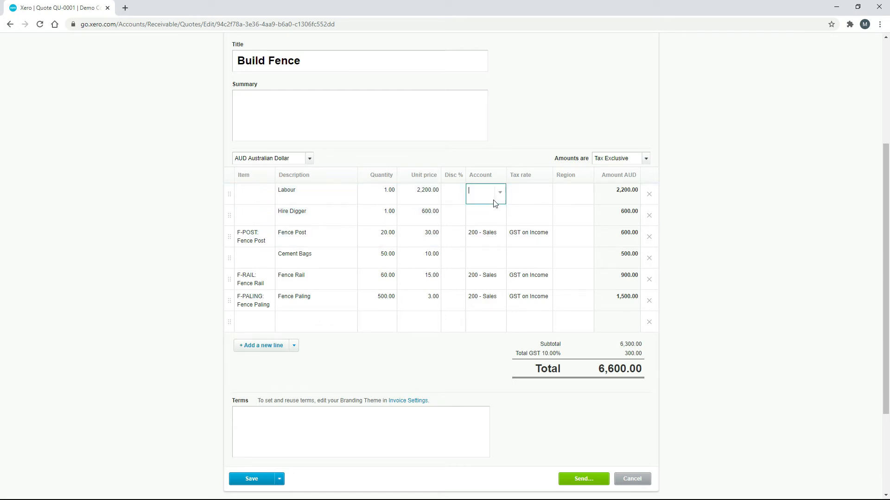
type("200")
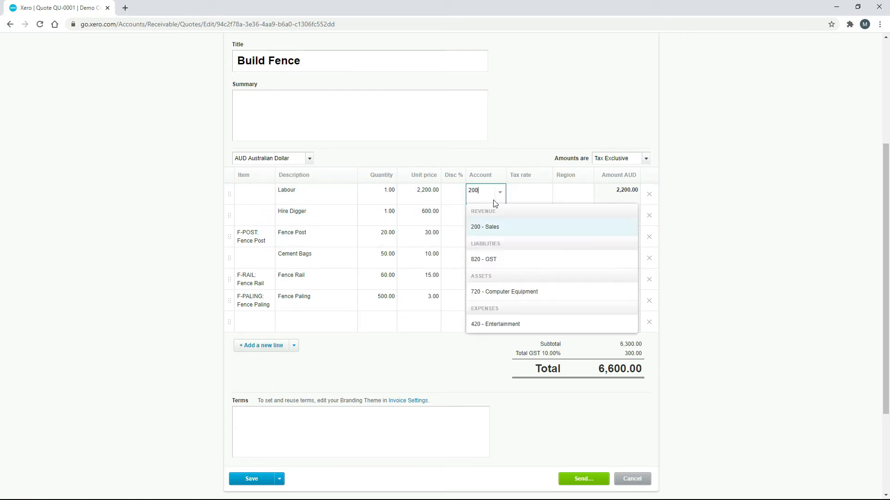
left_click(496, 232)
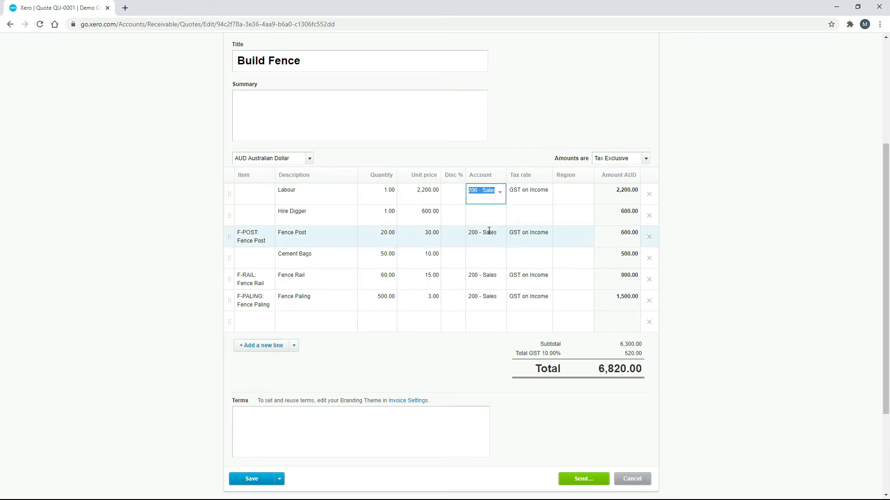
left_click(483, 221)
type("200")
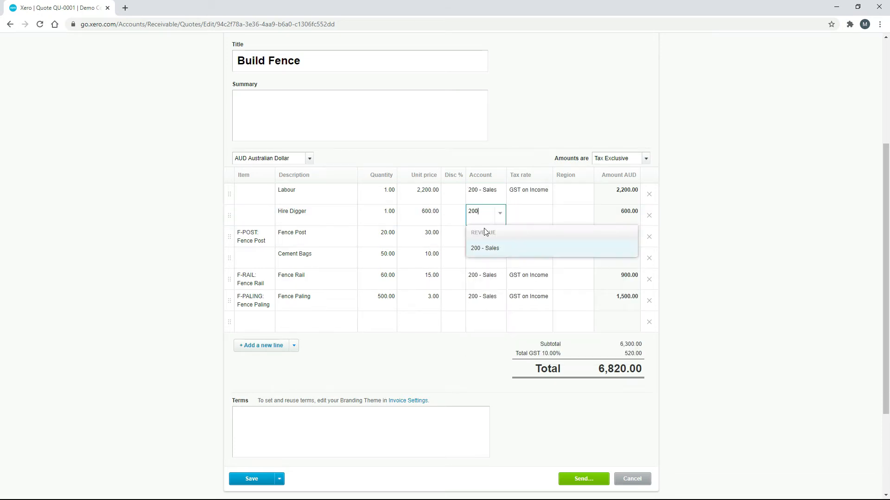
left_click(490, 253)
left_click(489, 258)
type("200")
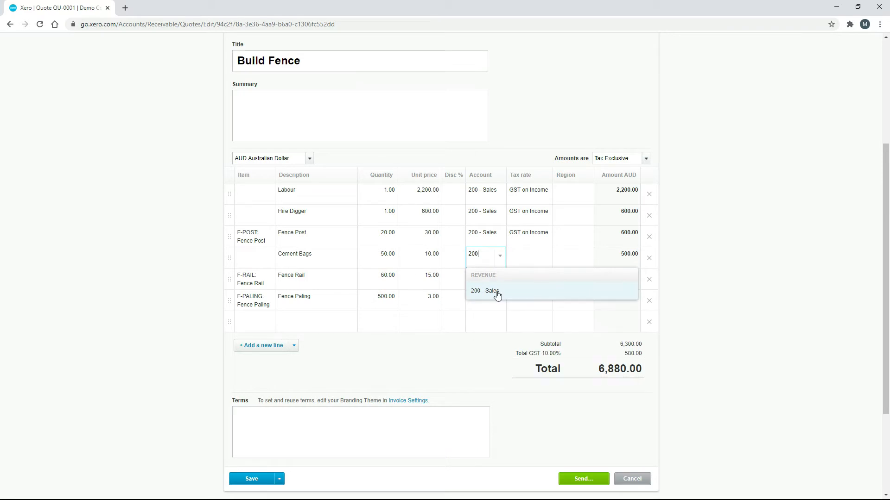
left_click(494, 292)
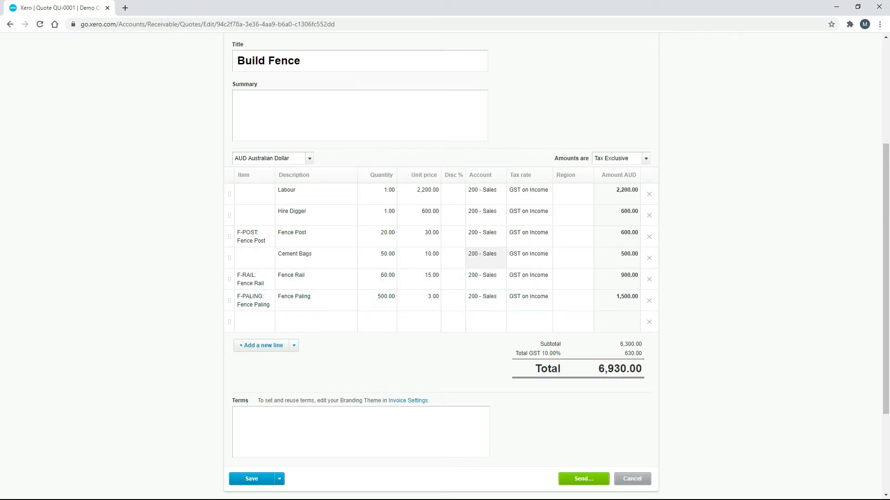
- Mark the Bayside Club quote as sent and as accepted
scroll(889, 328, "up", 5)
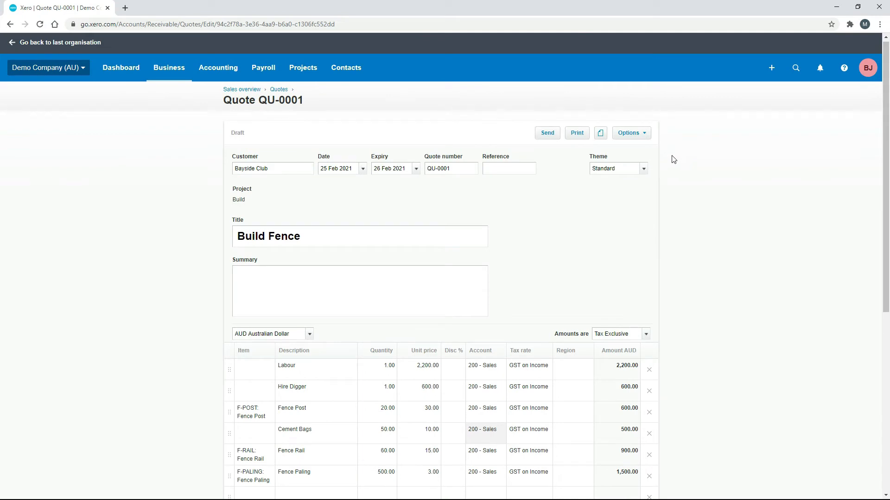
left_click(643, 134)
left_click(643, 151)
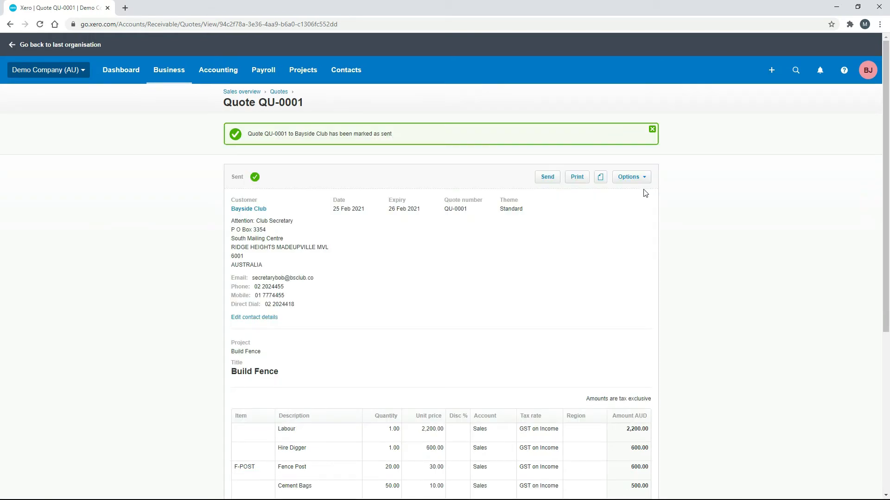
left_click(640, 178)
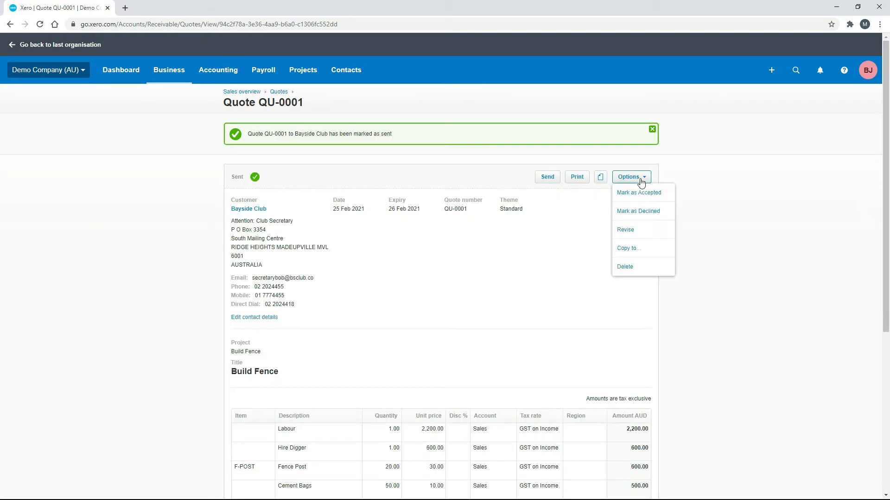
left_click(644, 194)
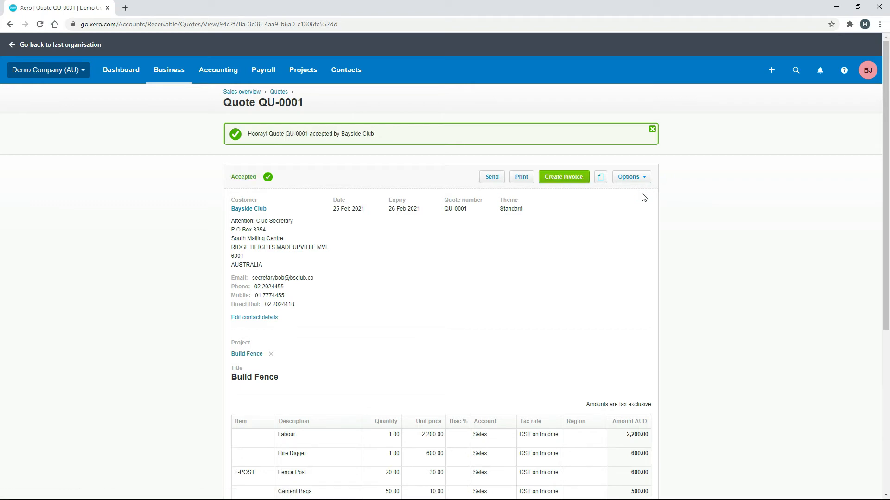
- Reopen the Build Fence project, check its quotes and invoices, and return to its tasks and expenses
left_click(292, 75)
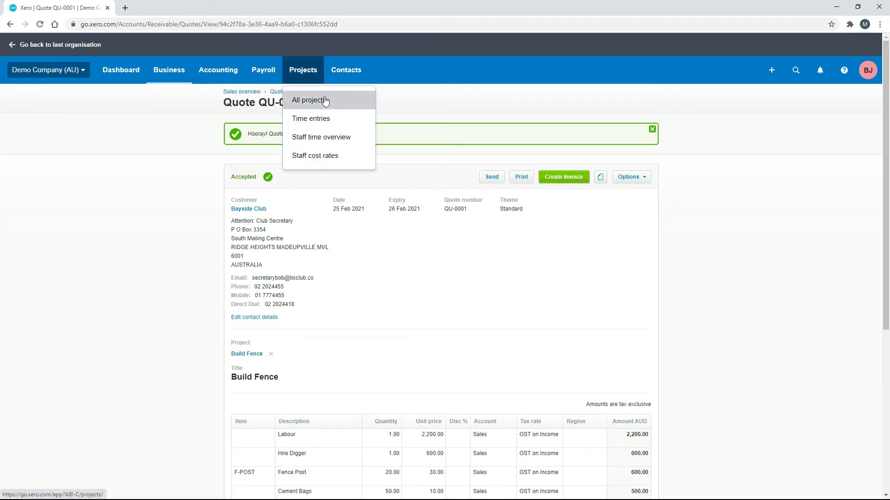
left_click(302, 100)
left_click(243, 197)
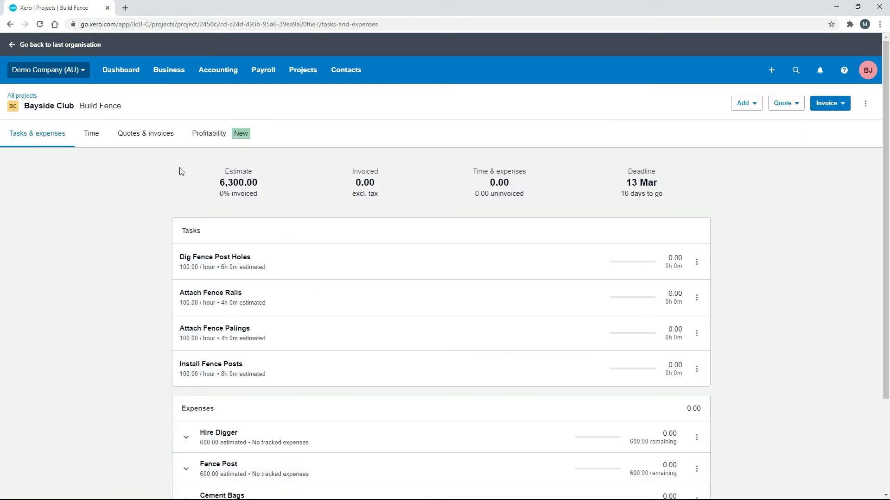
left_click(146, 134)
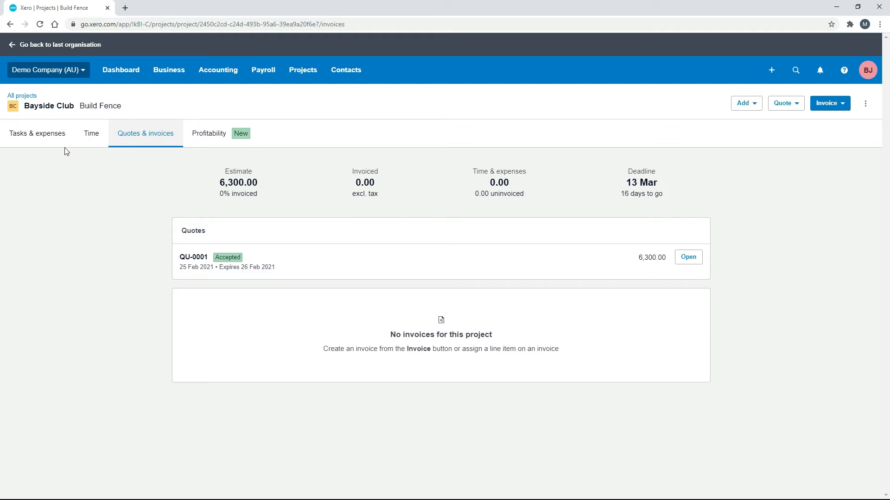
left_click(55, 136)
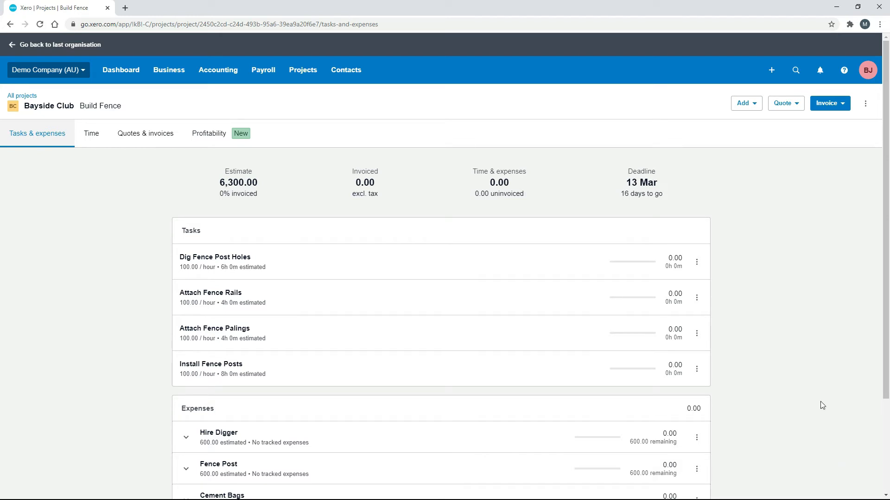
- Create a deposit invoice for 10 percent of the project estimate and open the draft
left_click(841, 104)
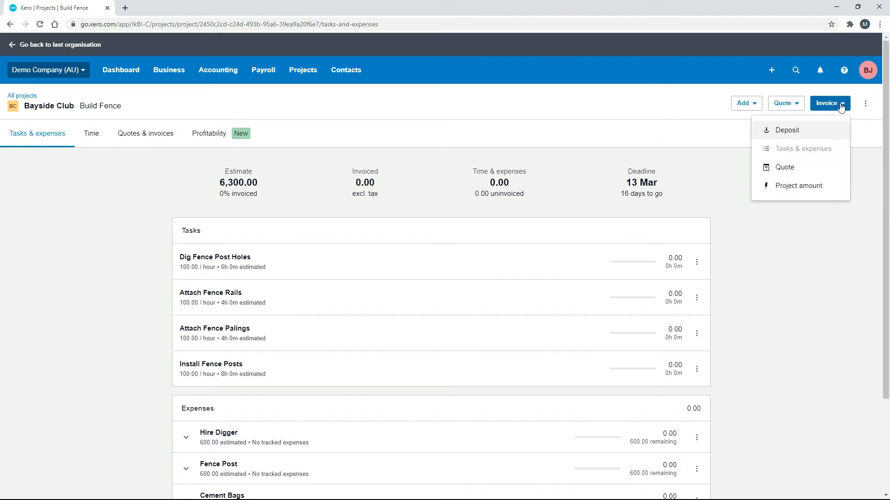
left_click(813, 132)
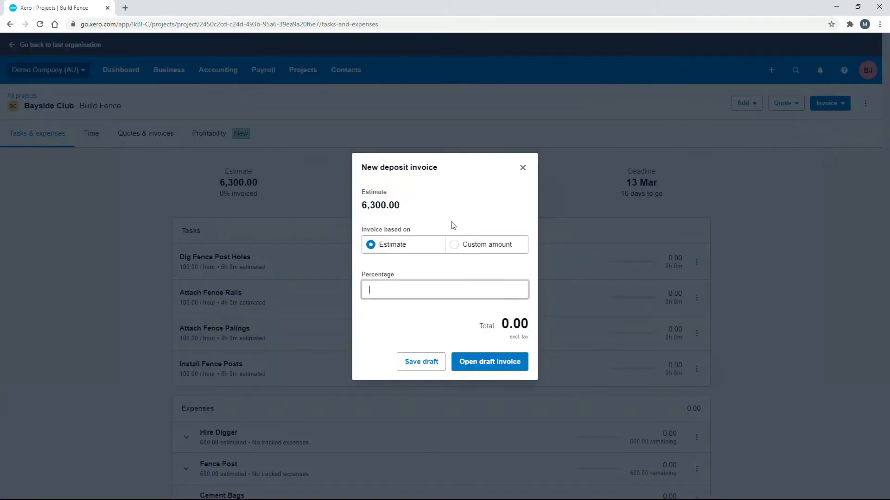
type("10")
left_click(492, 367)
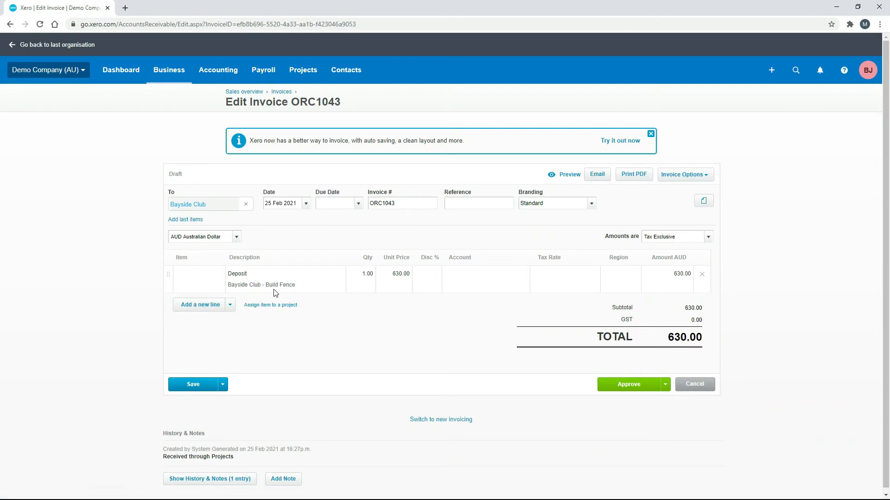
- Set the deposit invoice's due date to 26 Feb 2021, assign its line to 200 - Sales, and approve it
left_click(358, 204)
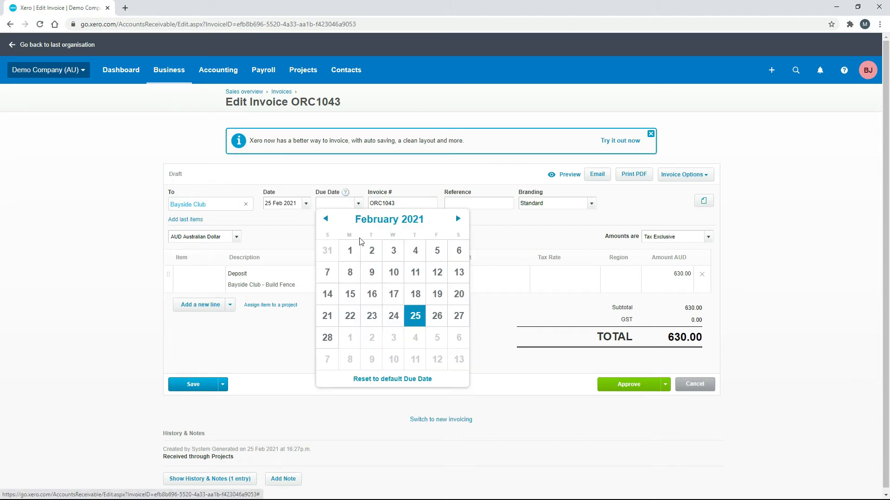
left_click(435, 316)
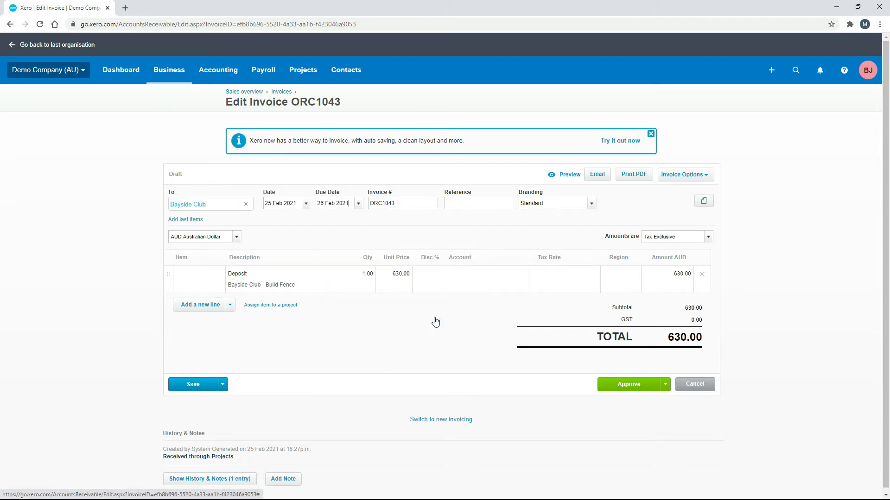
left_click(466, 278)
type("200")
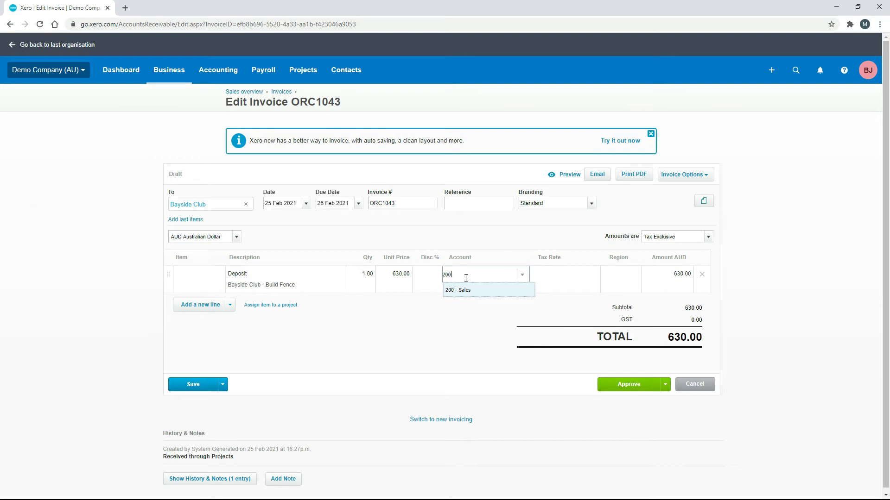
left_click(469, 295)
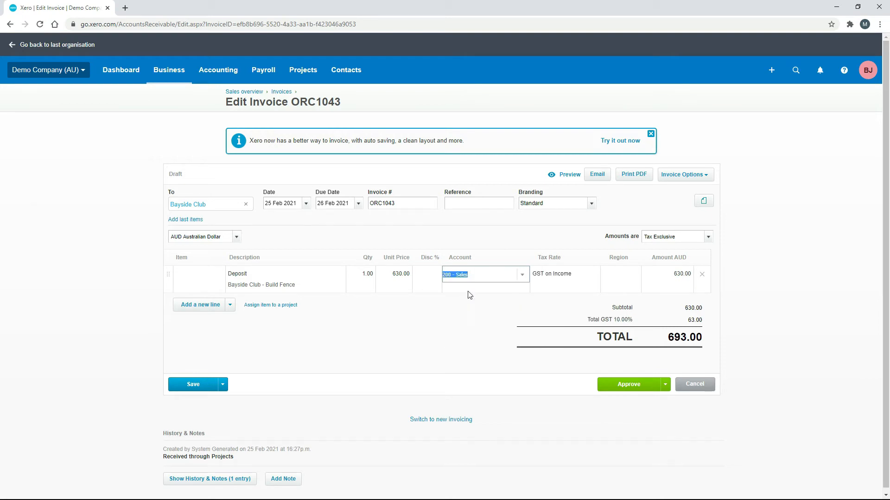
left_click(631, 387)
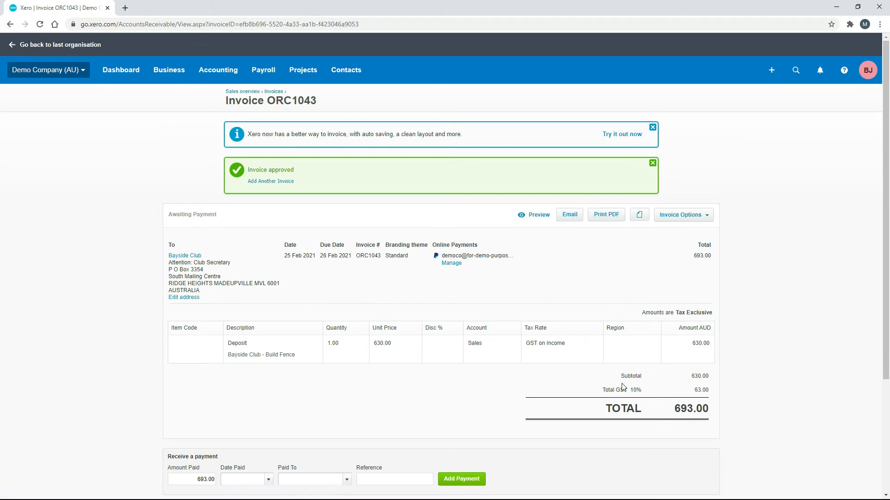
- Return to the Build Fence project, review its quotes and invoices, and go back to its tasks and expenses
left_click(303, 72)
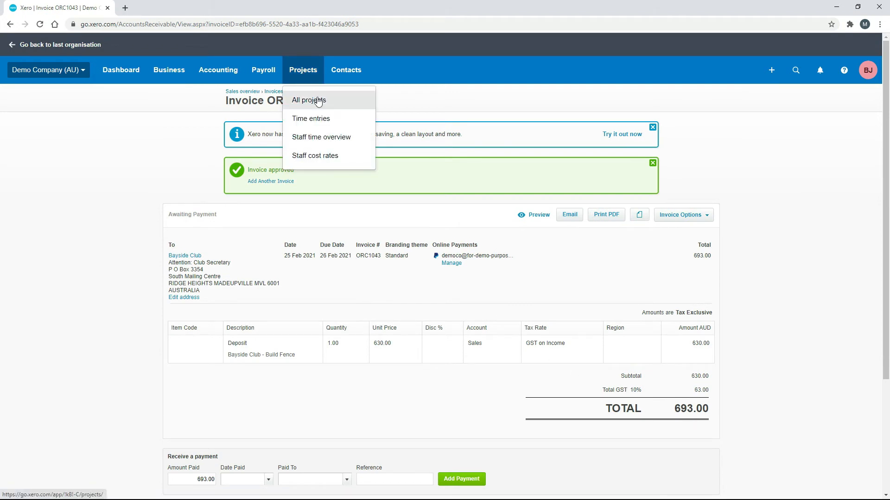
left_click(317, 100)
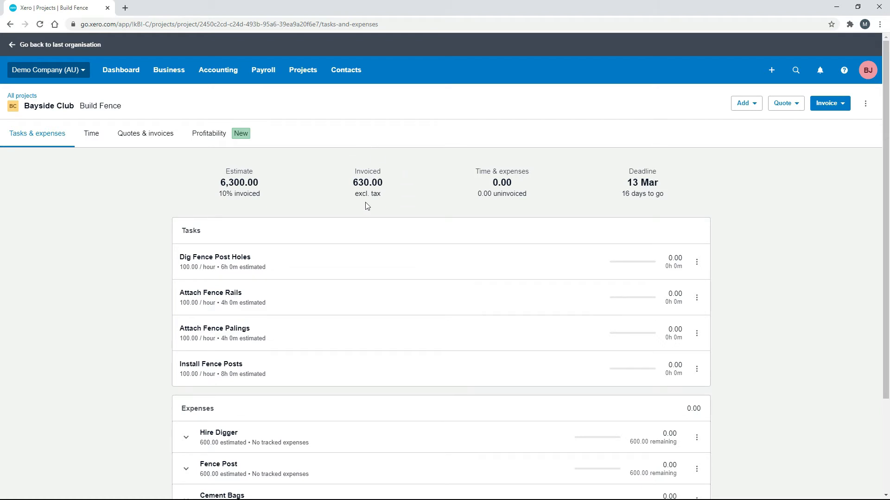
left_click(164, 133)
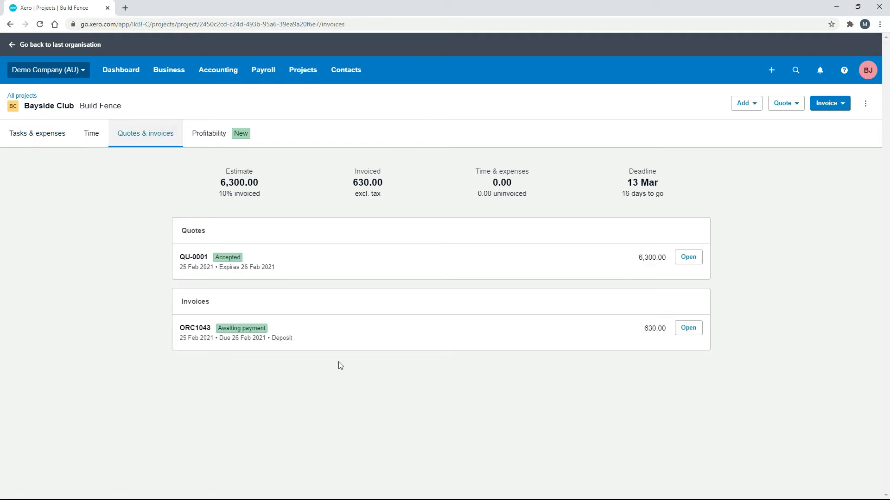
left_click(55, 132)
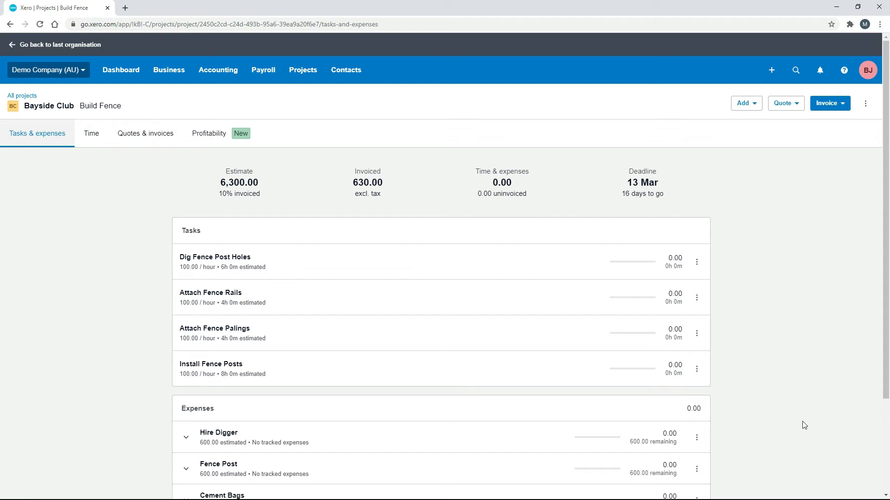
- Log a time entry with a duration of 6 hours for the Dig Fence Post Holes task
left_click(696, 262)
left_click(708, 310)
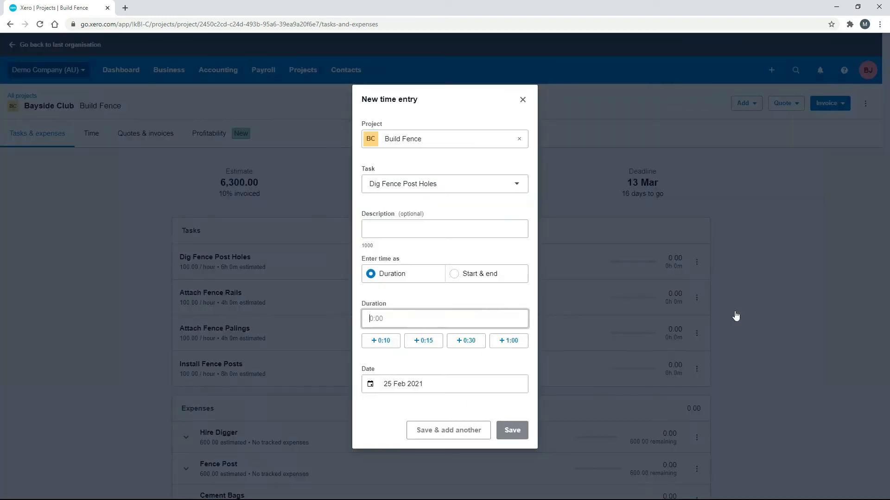
left_click(458, 323)
type("6")
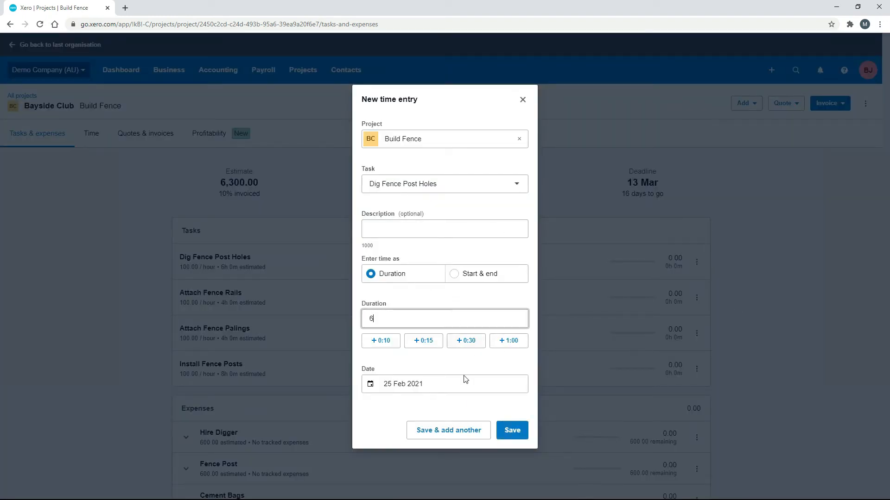
left_click(513, 431)
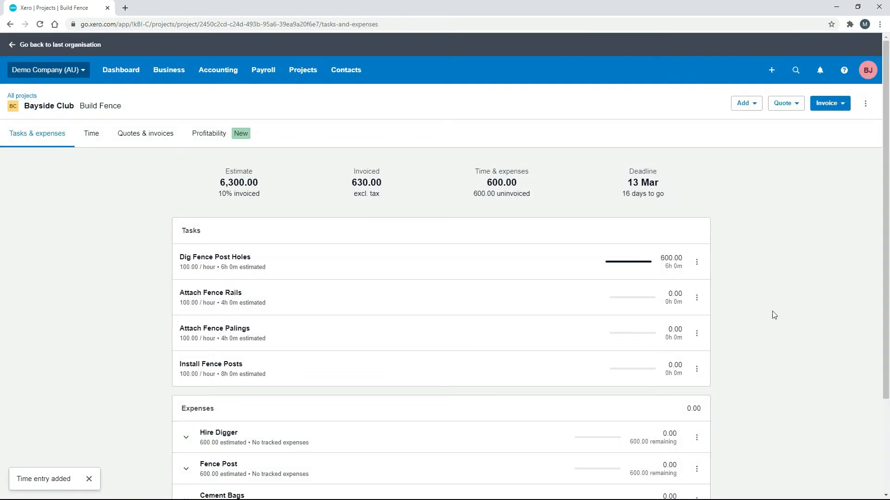
- Add a Hire Digger expense to the project, tracked to the Hire Digger estimate with a unit price of 500
scroll(773, 315, "down", 3)
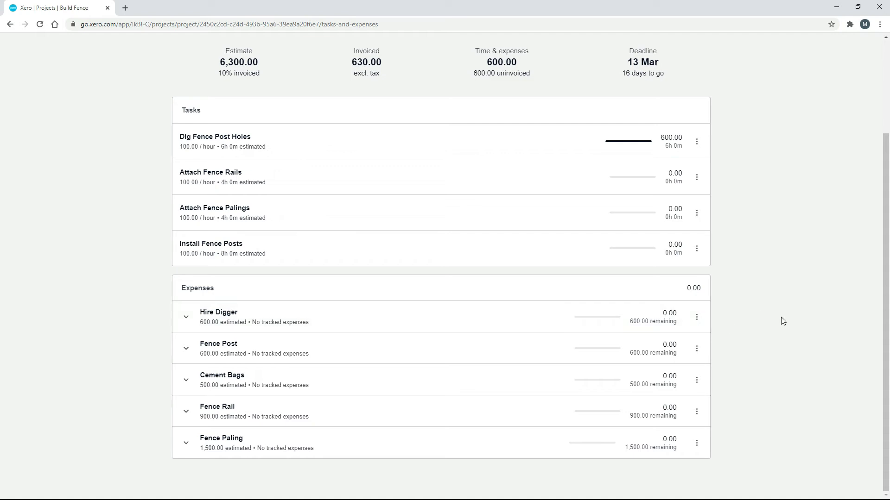
scroll(781, 320, "up", 2)
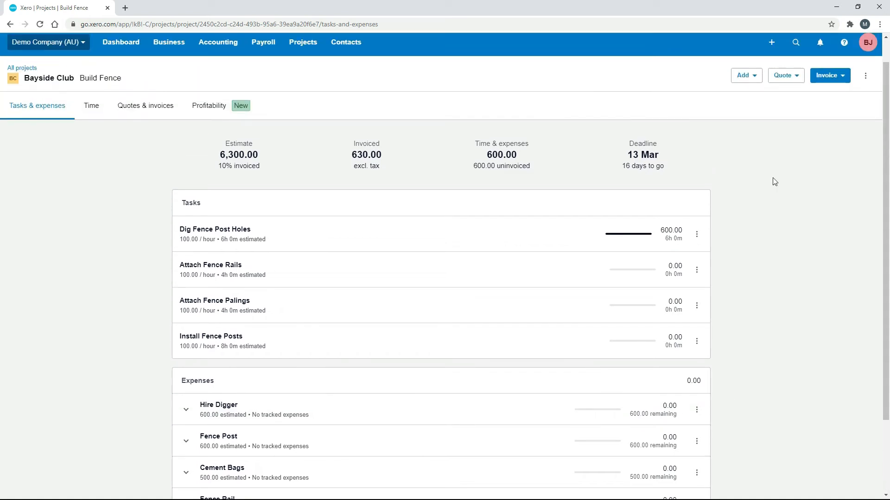
left_click(753, 78)
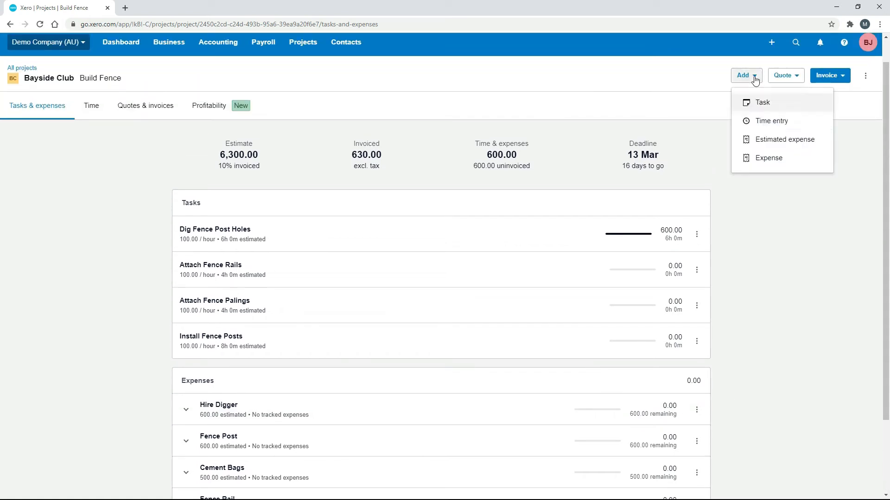
left_click(780, 159)
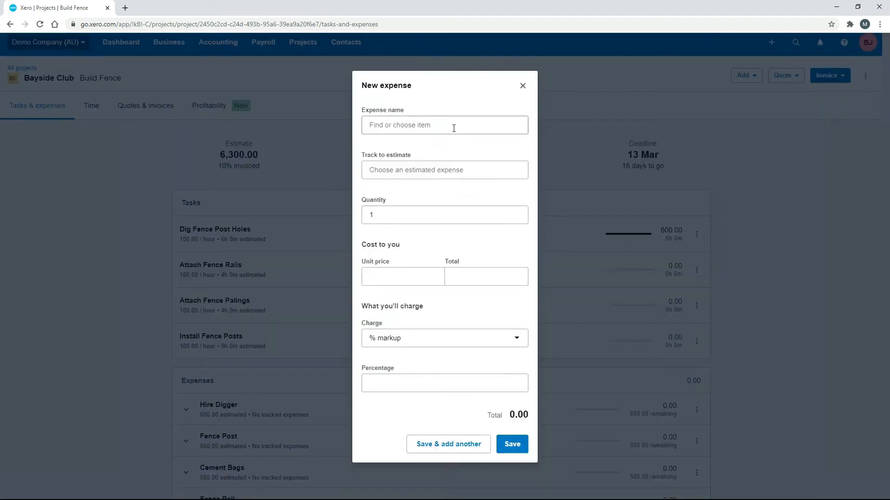
left_click(453, 128)
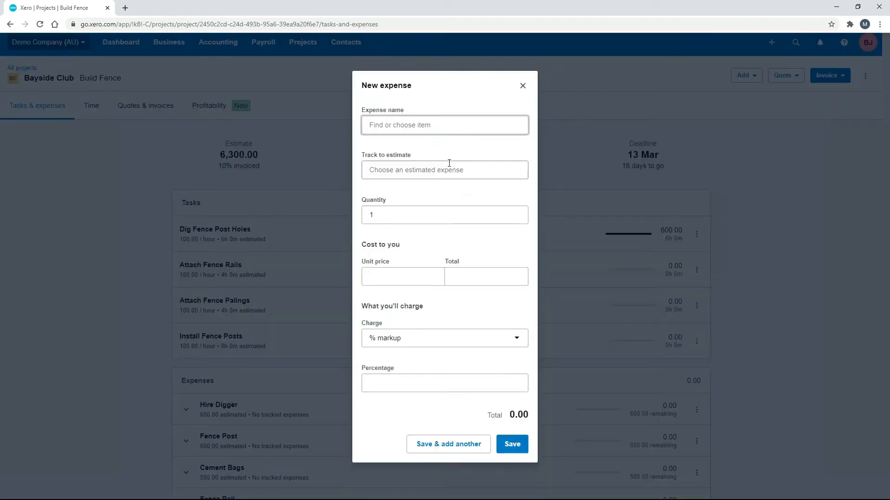
type("Hire Digger")
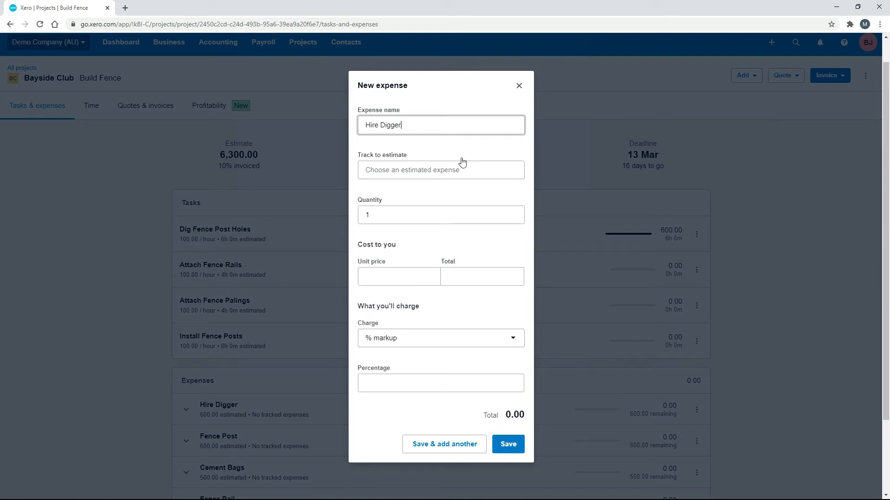
left_click(460, 166)
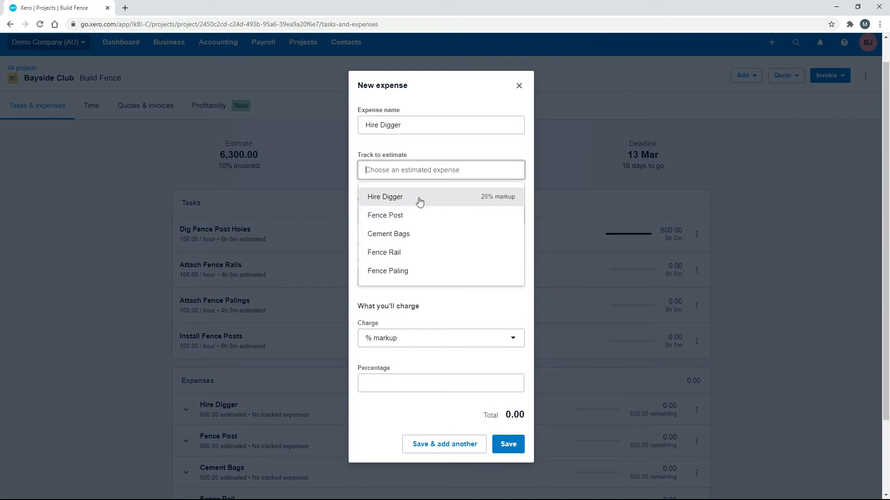
left_click(419, 199)
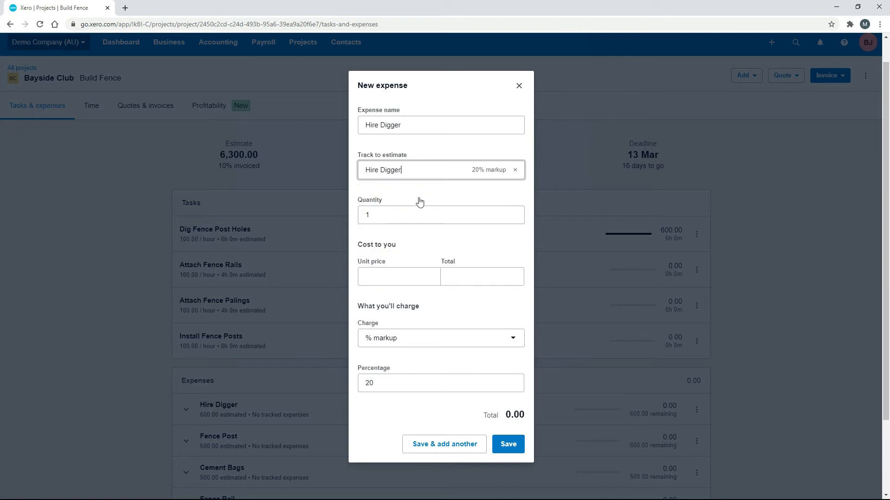
left_click(400, 277)
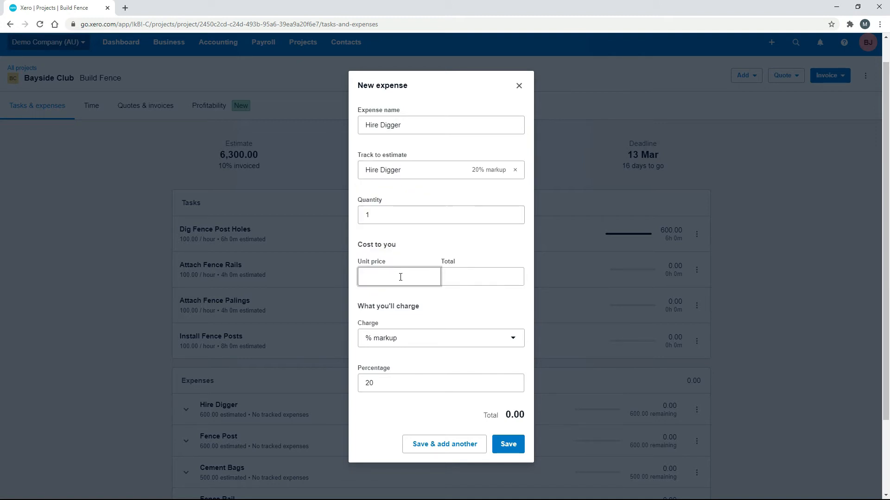
type("500")
left_click(416, 290)
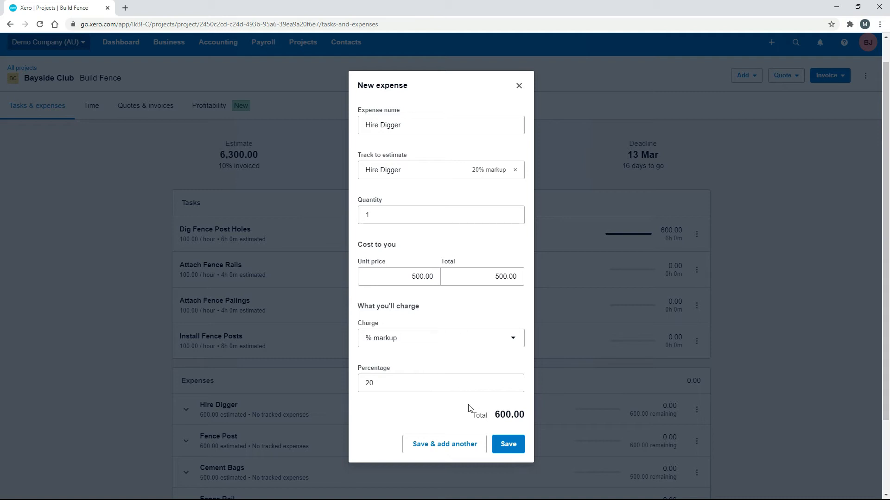
left_click(510, 444)
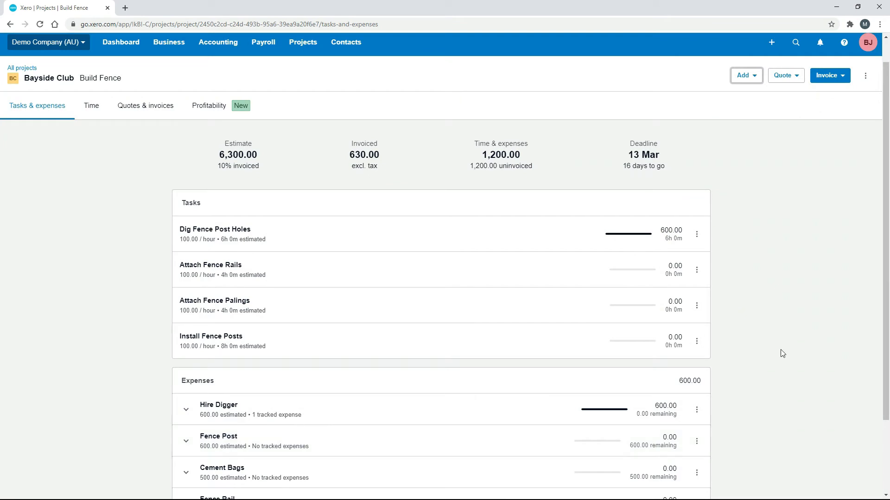
- Start another project expense using the F-POST Fence Post item
scroll(782, 351, "down", 2)
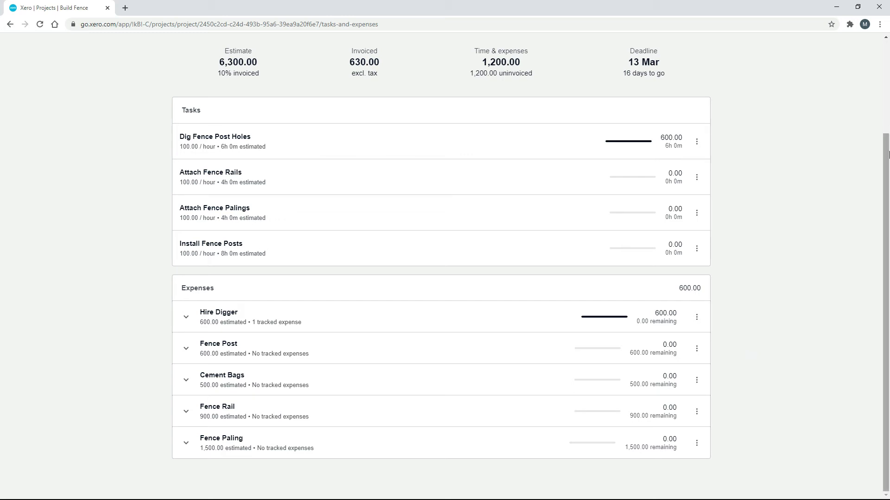
left_click_drag(888, 154, 887, 63)
left_click(746, 99)
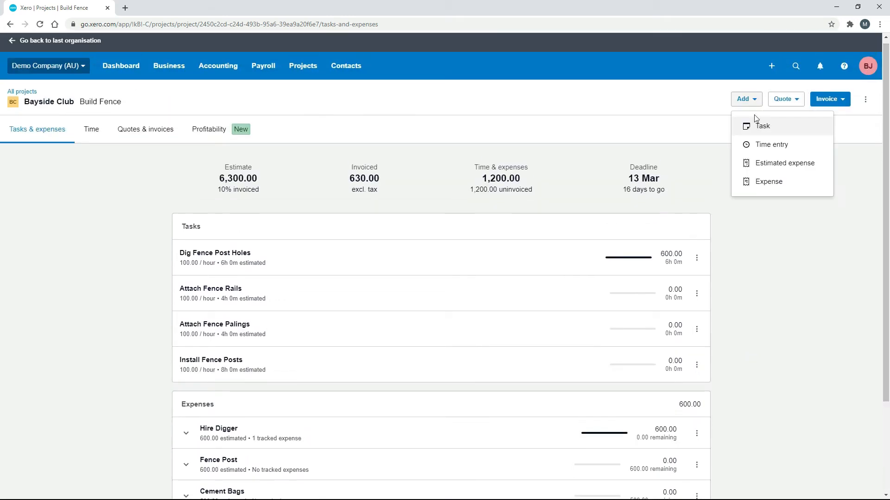
left_click(769, 182)
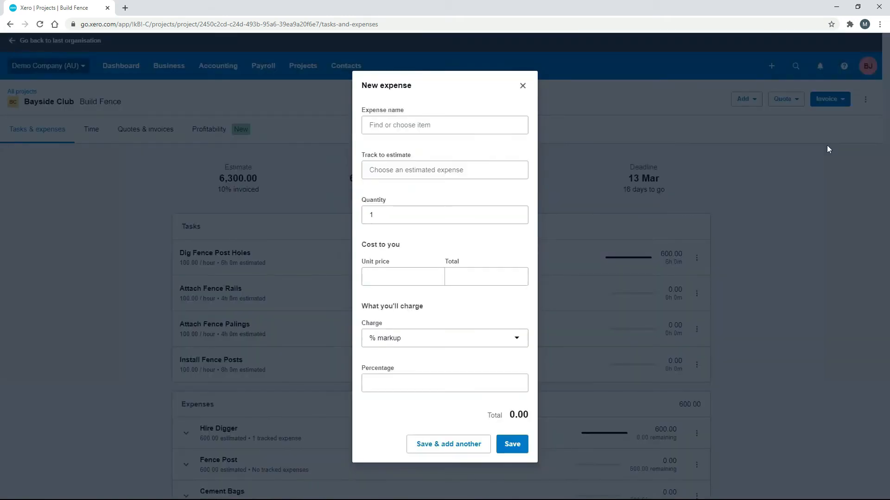
left_click(442, 128)
left_click(442, 128)
type("f-")
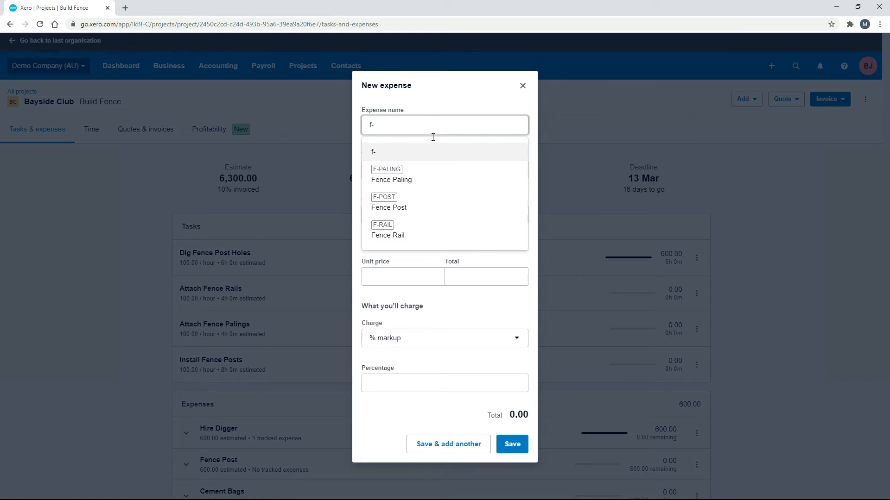
left_click(412, 197)
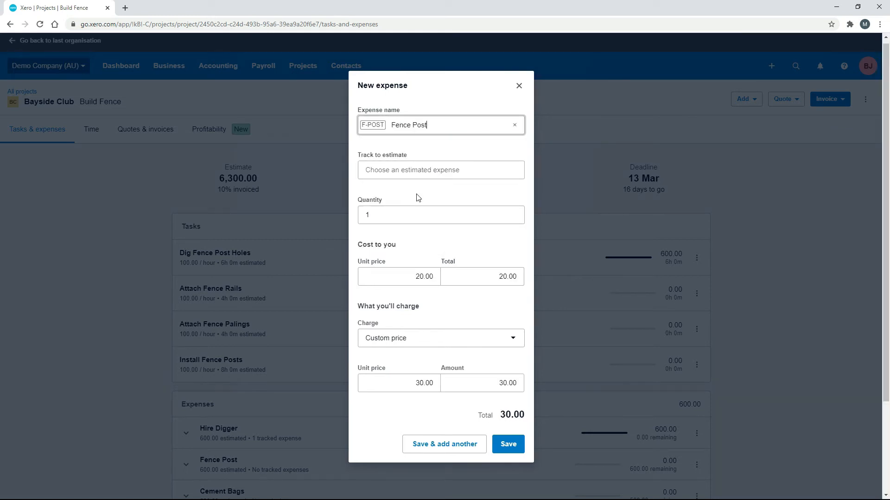
- Track the new expense to the Fence Post estimate, set its quantity to 20, and save it
left_click(426, 176)
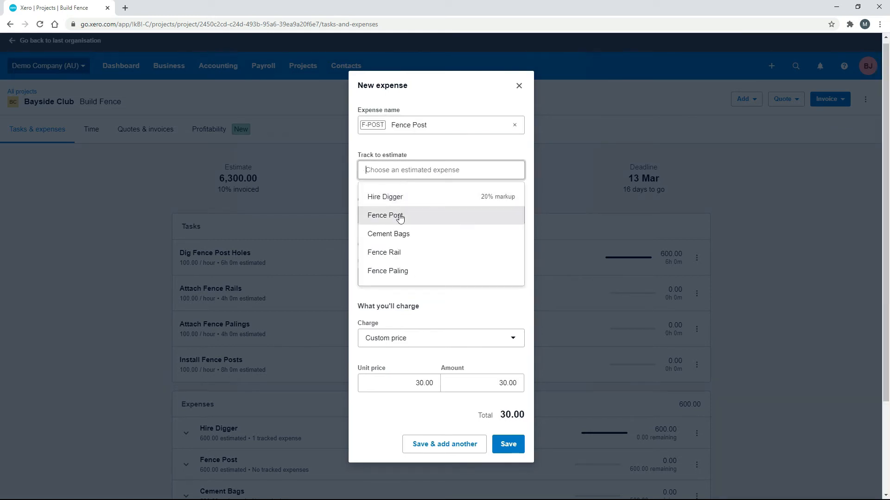
left_click(400, 217)
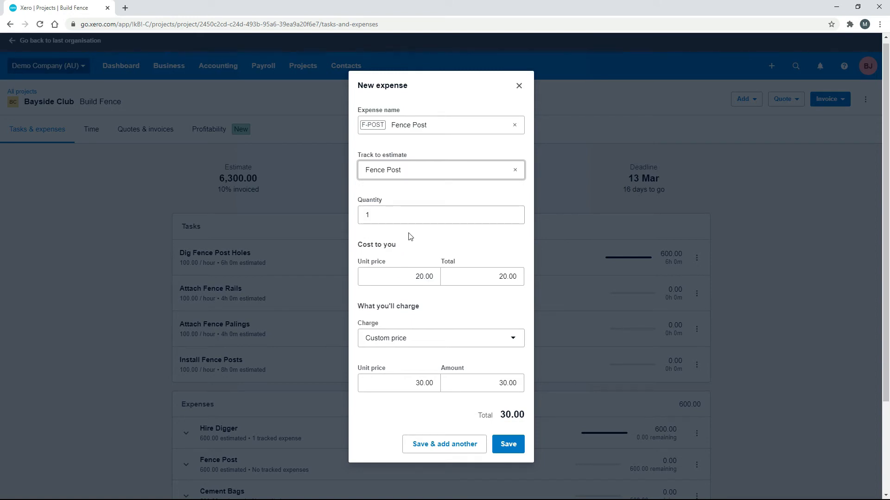
left_click(372, 216)
type("20")
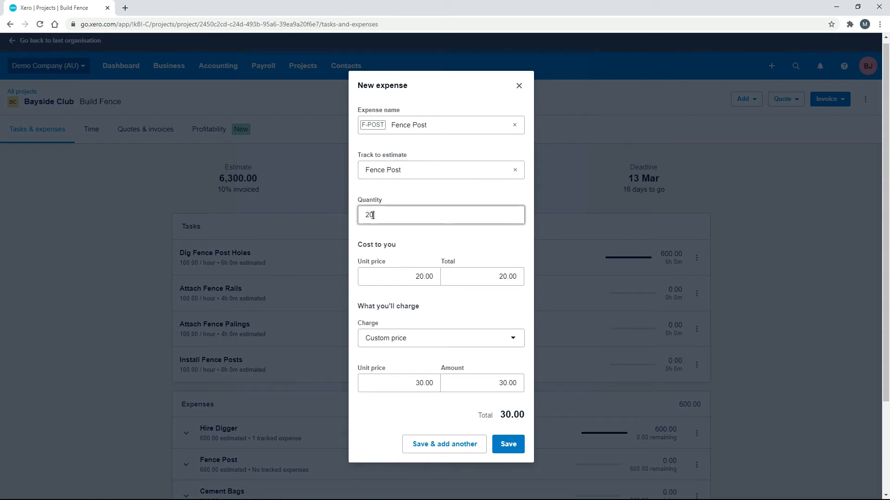
key("Tab")
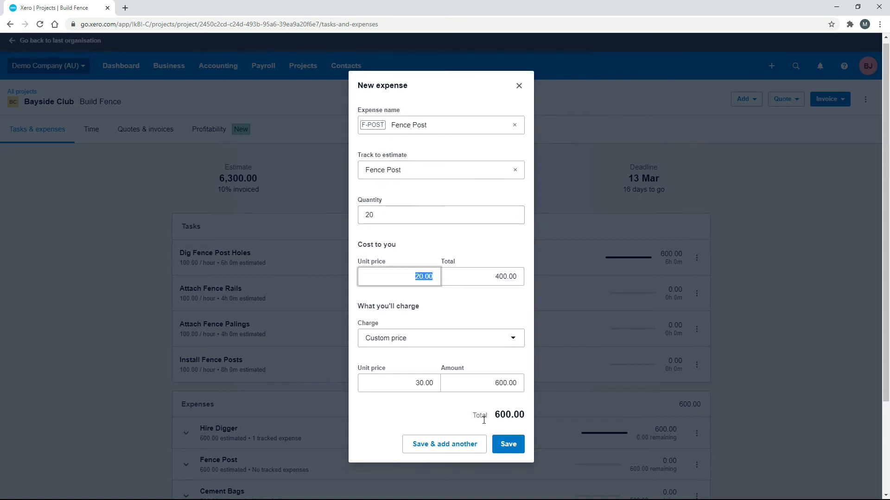
left_click(509, 445)
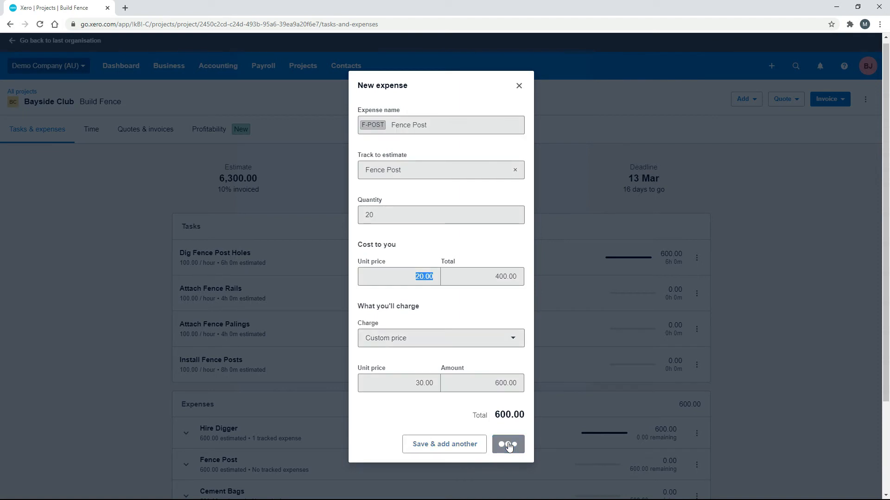
- Go to the bills to pay and start a new bill
scroll(854, 310, "down", 3)
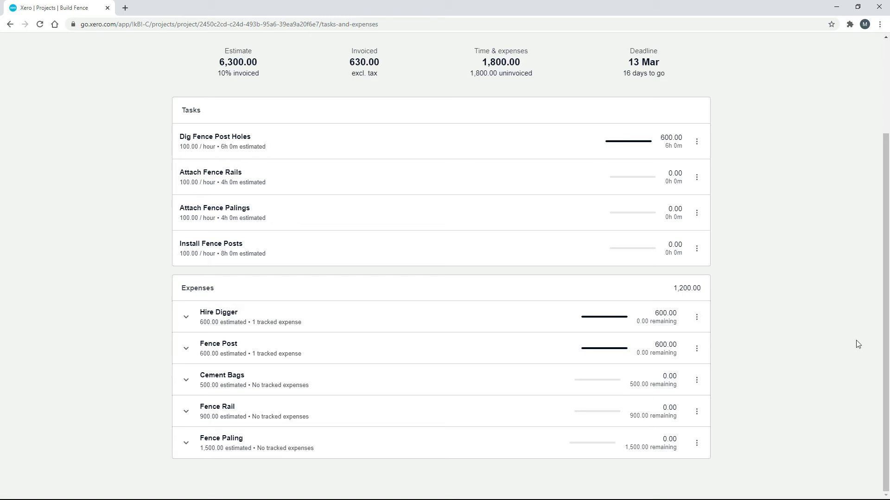
left_click_drag(886, 335, 888, 243)
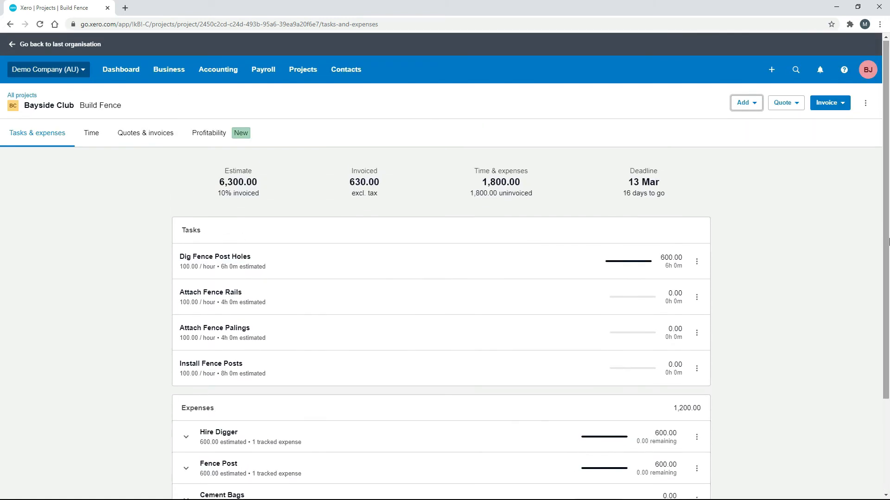
left_click(169, 74)
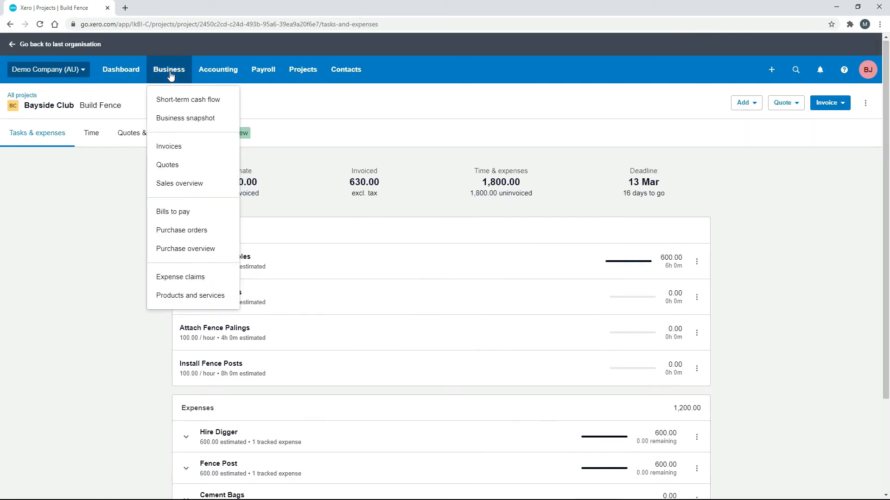
left_click(176, 211)
left_click(247, 128)
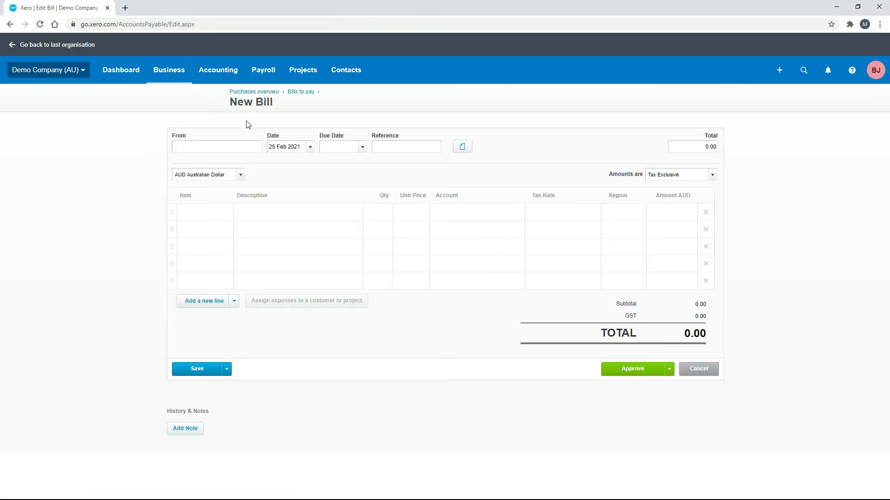
- Set the bill's supplier to Dimples Warehouse and its due date to 26 Feb 2021
type("dim")
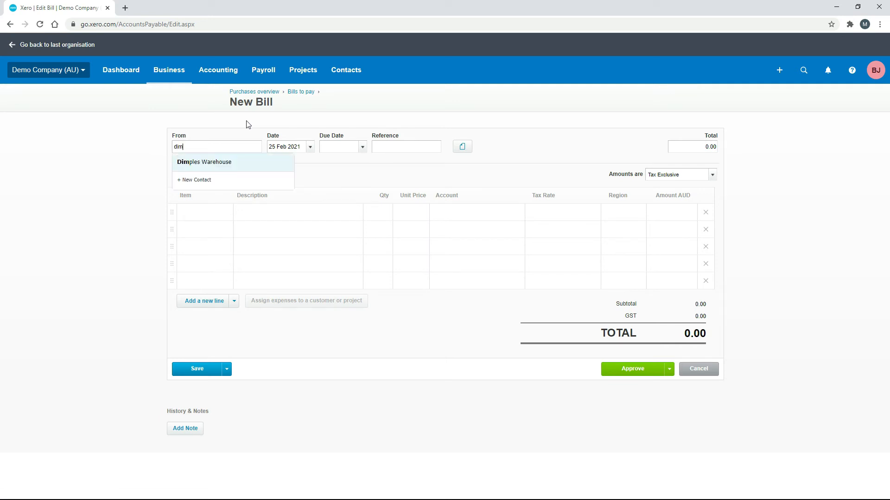
left_click(234, 167)
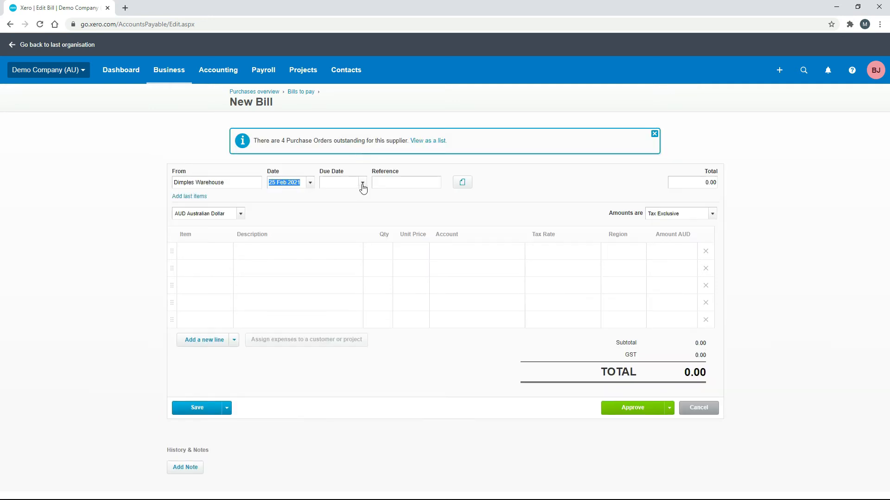
left_click(362, 184)
left_click(440, 296)
- Add a Cement Bags line to the bill with quantity 55, unit price 8 and account 300 - Purchases
left_click(273, 255)
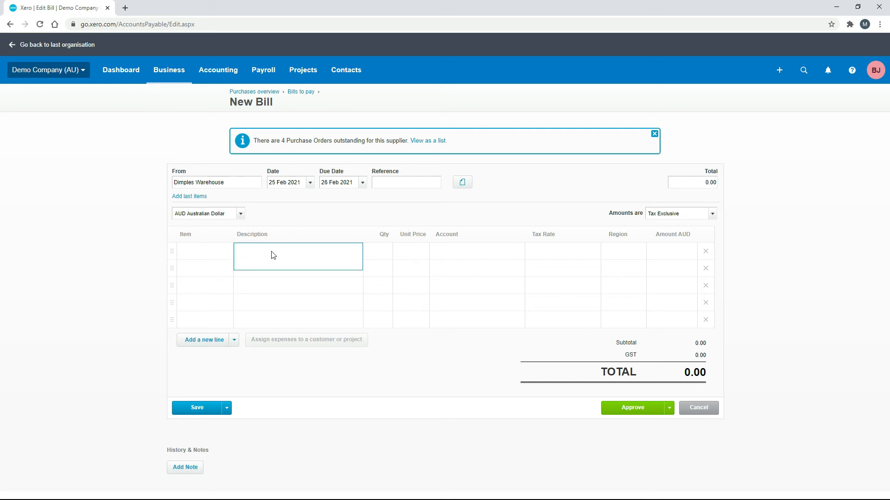
type("Cement Bags")
key("Tab")
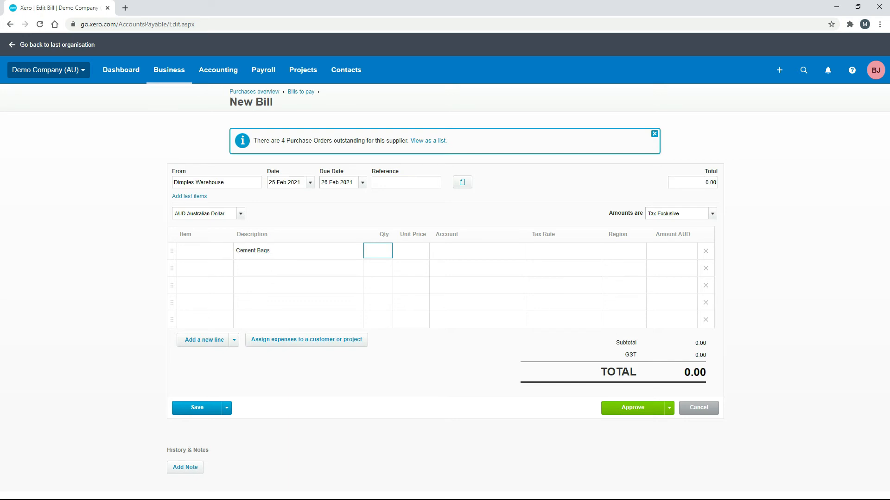
type("55")
key("Tab")
type("8")
key("Tab")
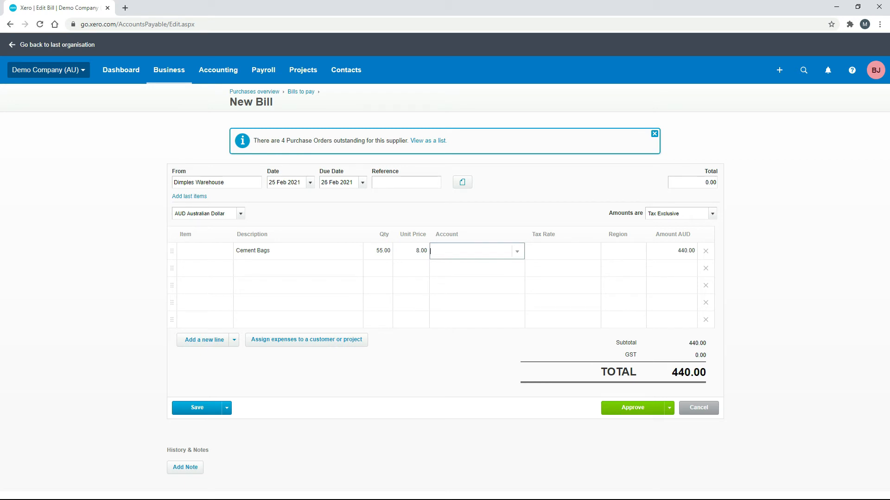
type("pur")
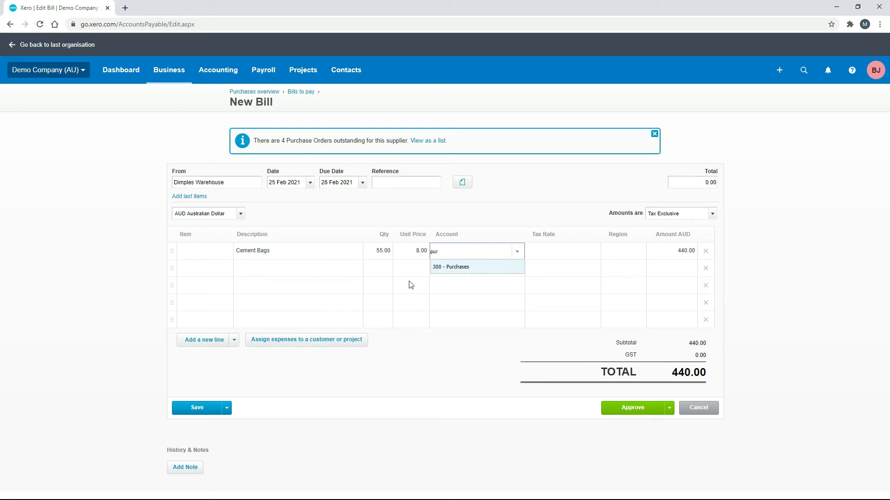
left_click(468, 268)
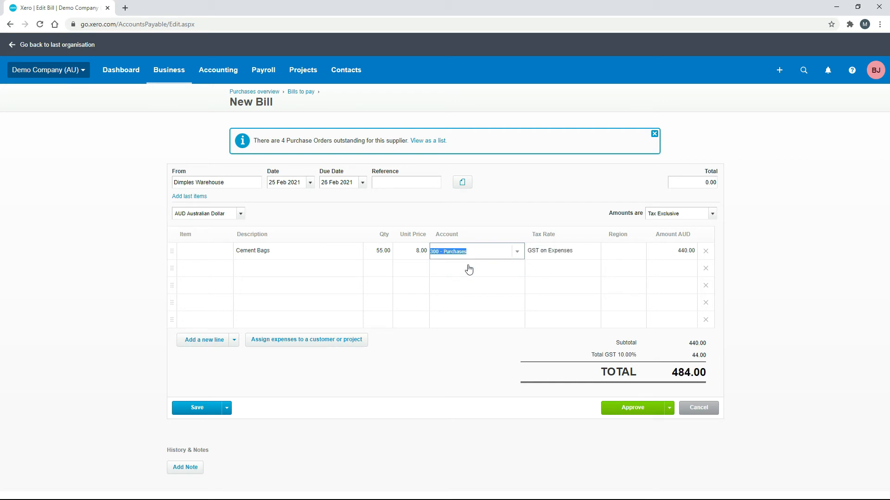
left_click(464, 362)
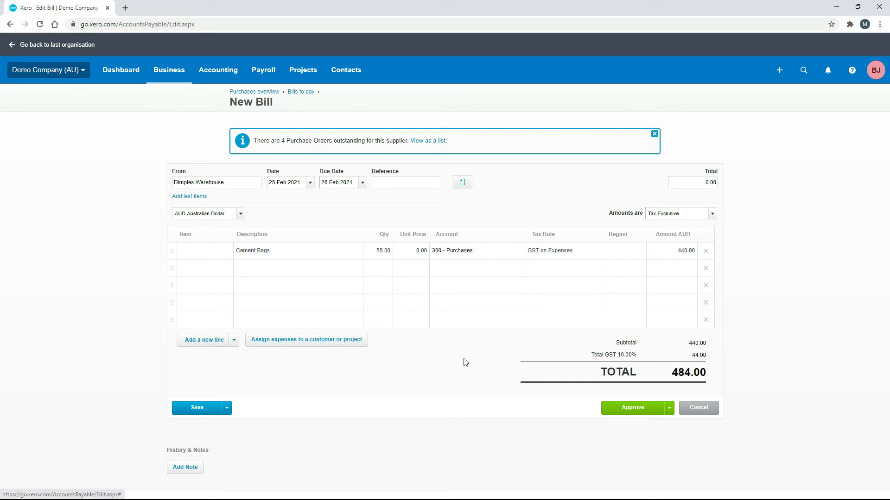
- Assign the Cement Bags line to the Build Fence project and approve the bill
left_click(320, 342)
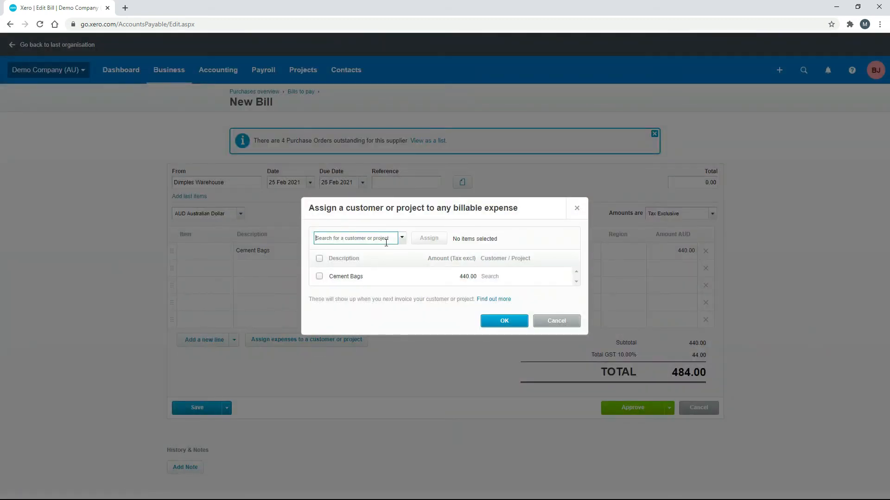
type("bui")
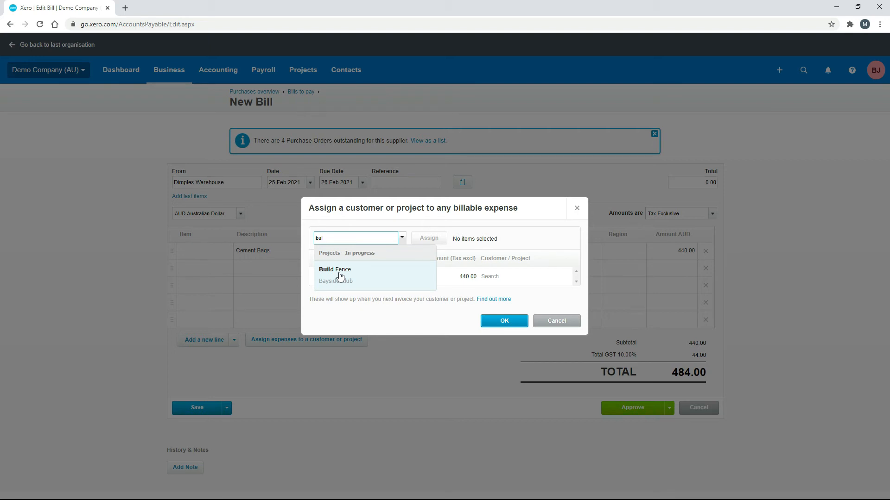
left_click(339, 272)
left_click(319, 277)
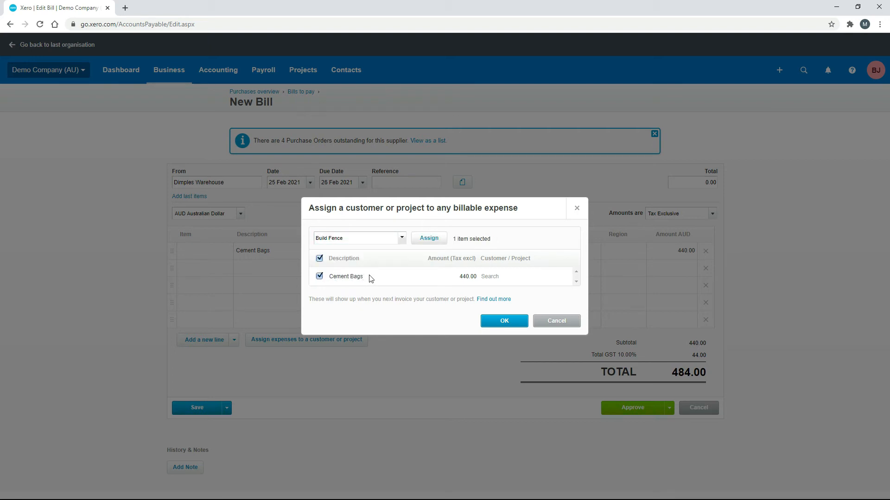
left_click(433, 240)
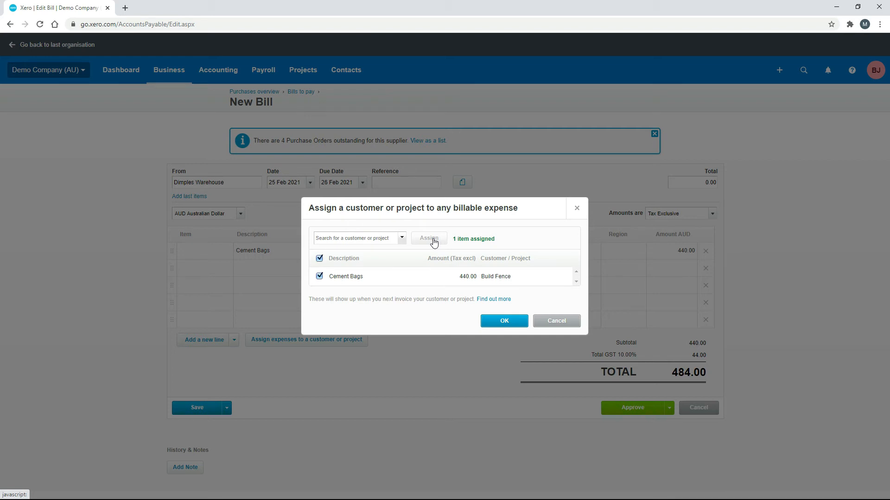
left_click(505, 322)
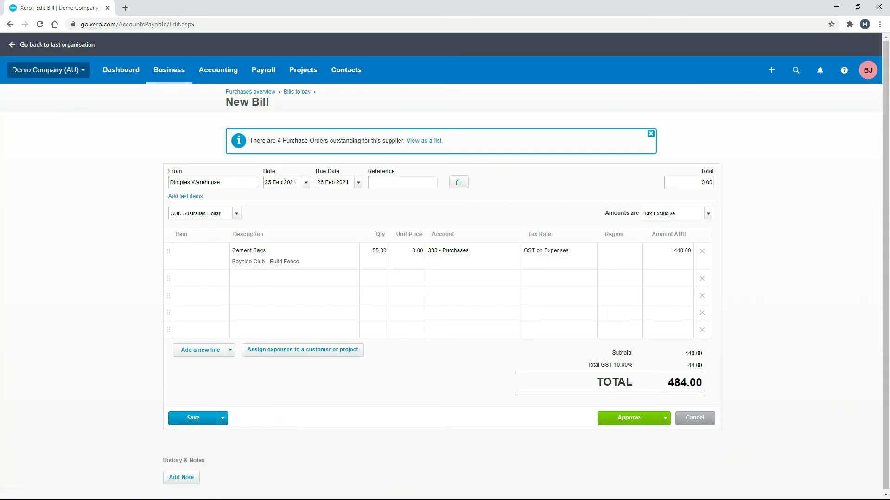
left_click(637, 422)
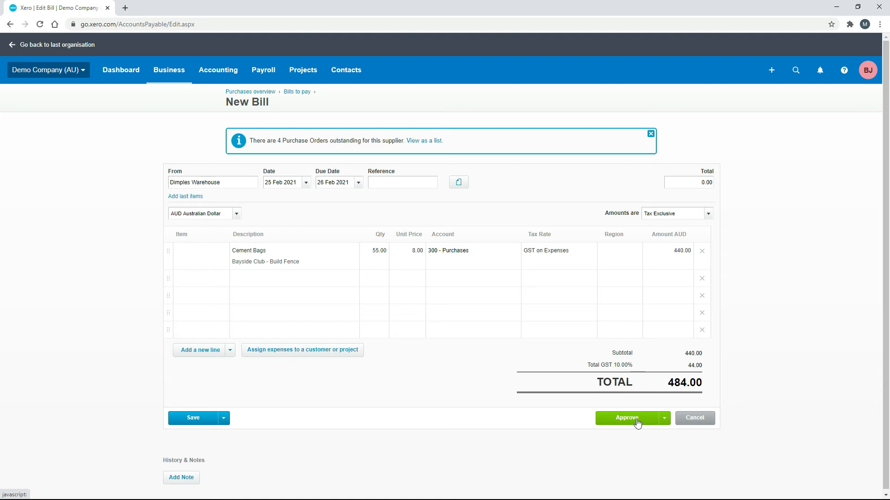
- Go to the in-progress projects and open the Bayside Club Build Fence project
left_click(303, 74)
left_click(315, 94)
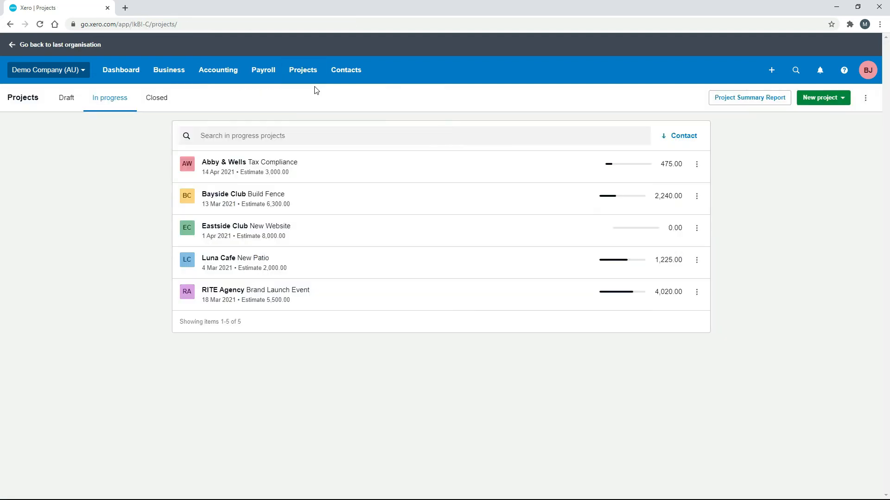
left_click(408, 204)
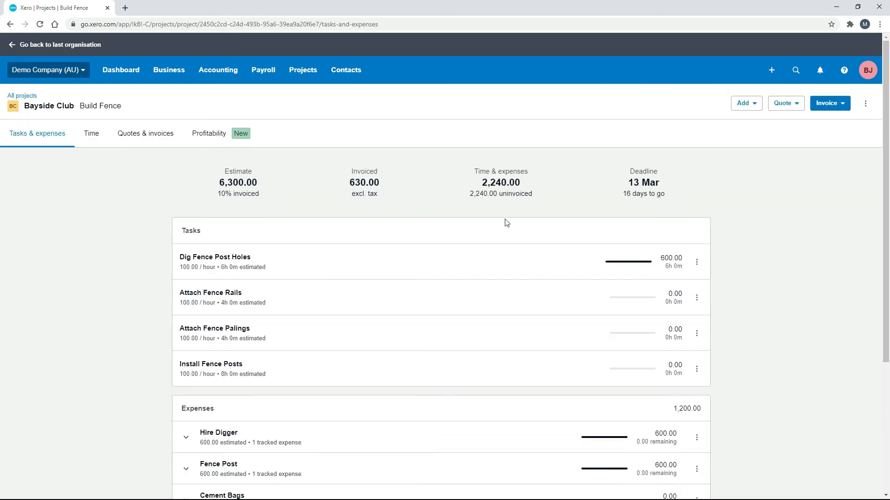
- Track the untracked Cement Bags expense to the Cement Bags estimate and save it
left_click_drag(884, 174, 883, 303)
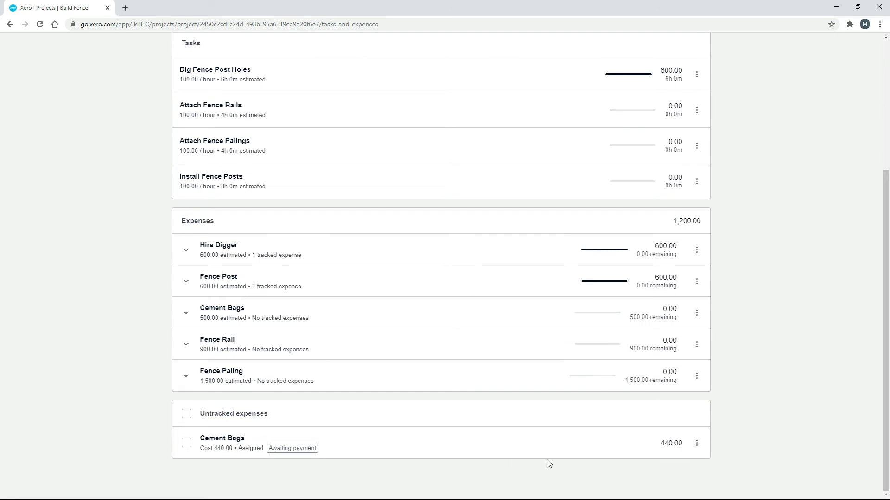
left_click(697, 444)
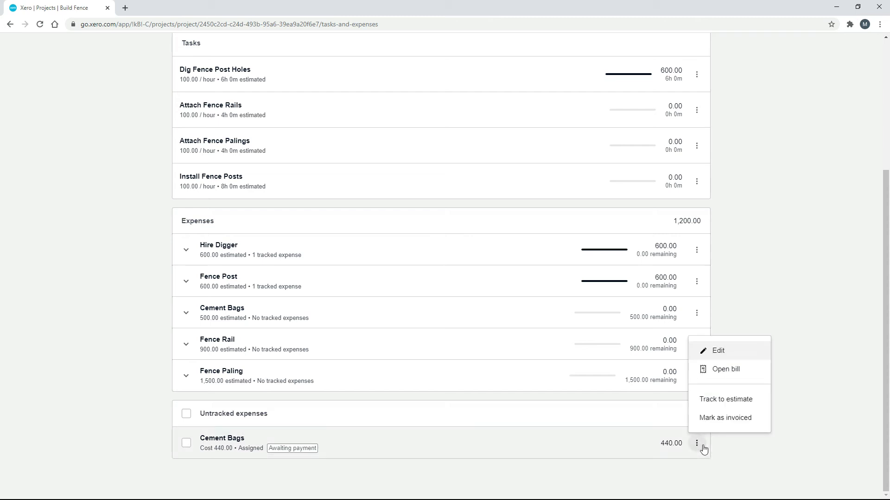
left_click(735, 401)
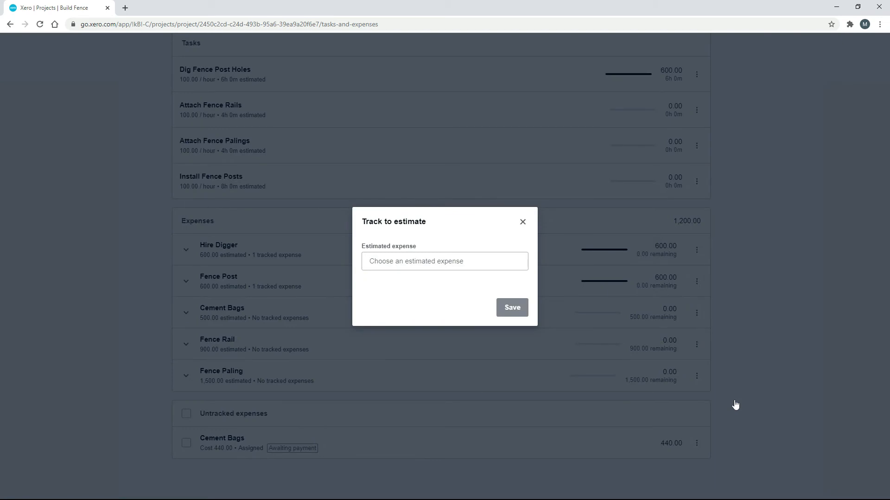
left_click(463, 261)
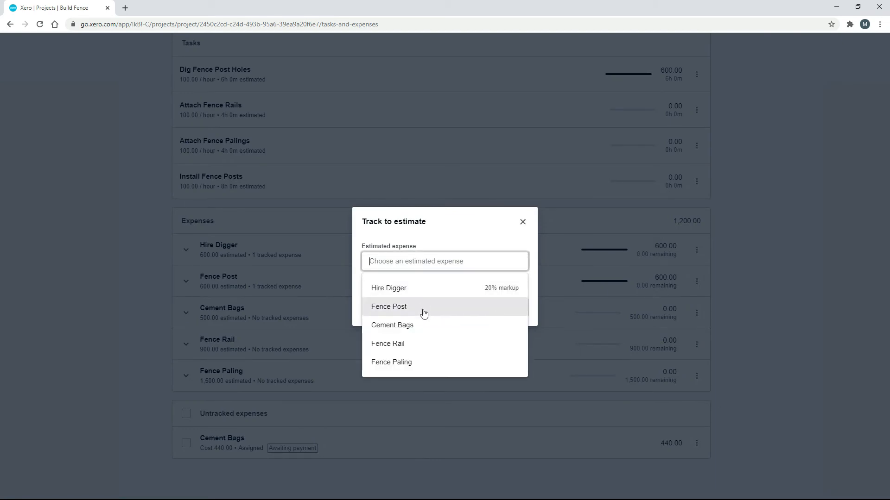
left_click(423, 327)
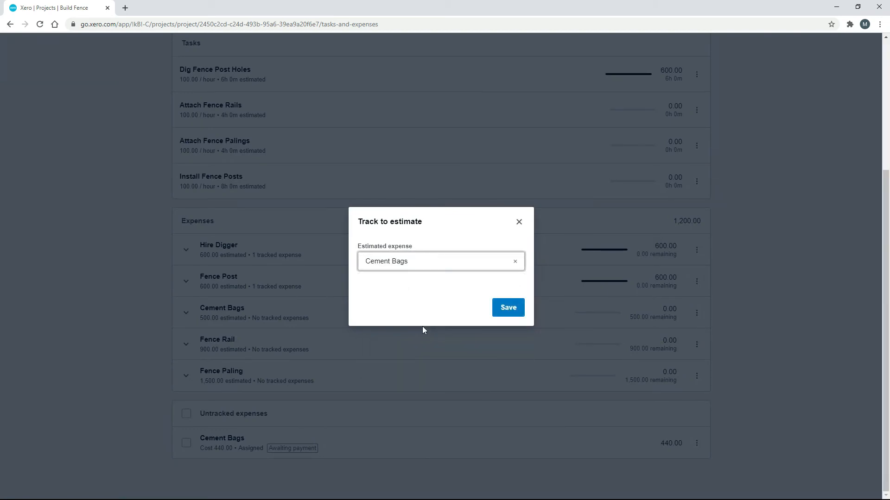
left_click(506, 310)
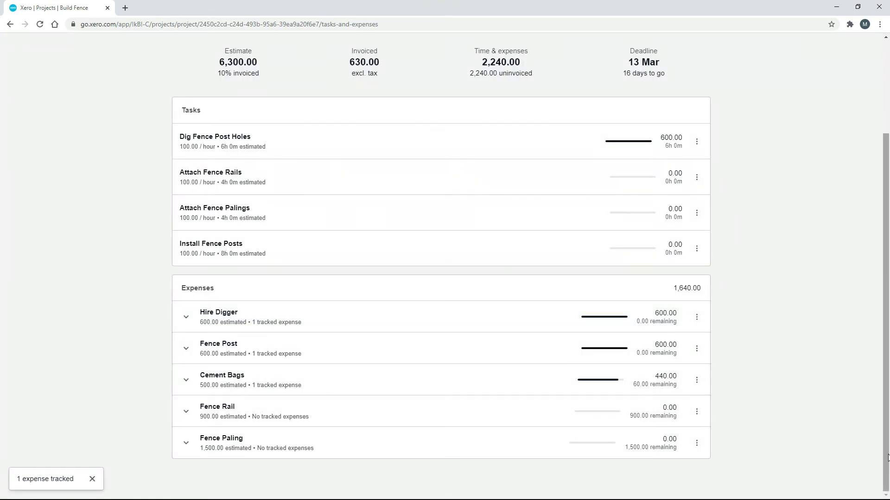
- Add a time entry with a duration of 7 hours to the Install Fence Posts task
left_click_drag(888, 454, 888, 359)
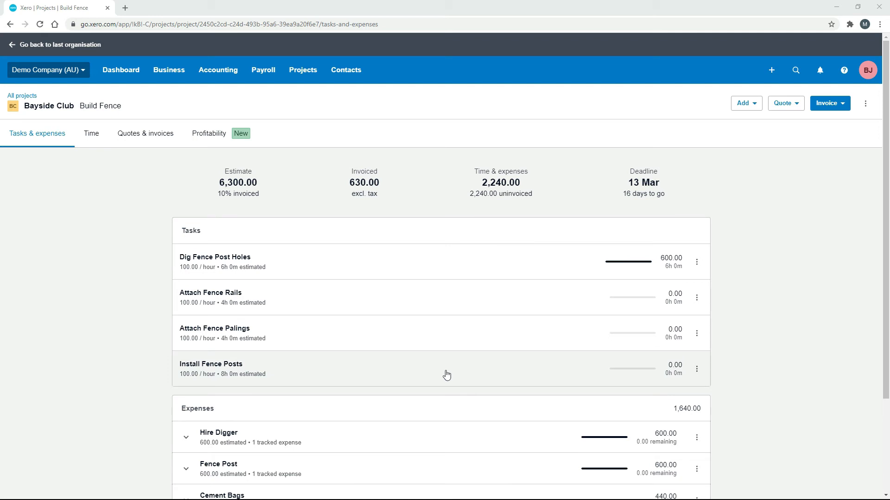
left_click(697, 369)
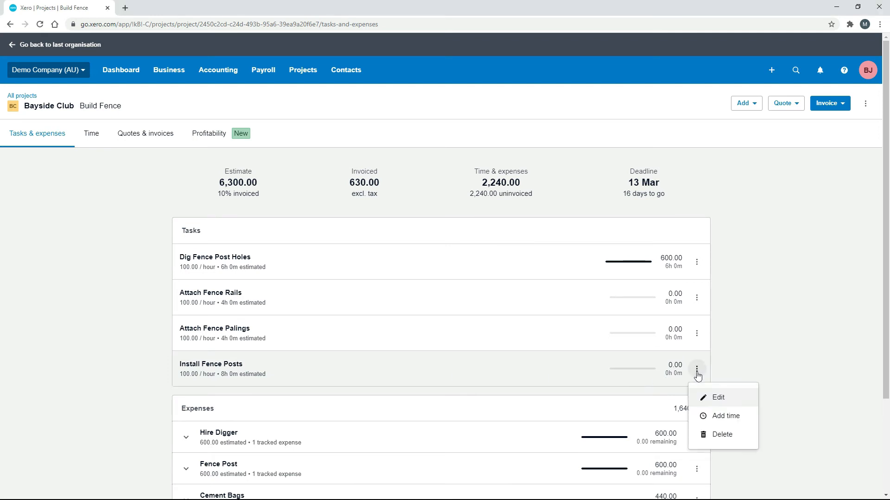
left_click(725, 416)
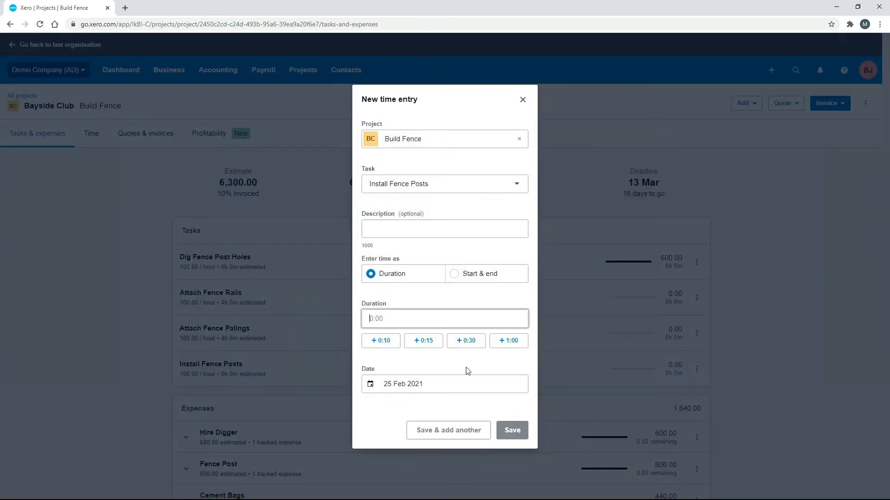
type("7")
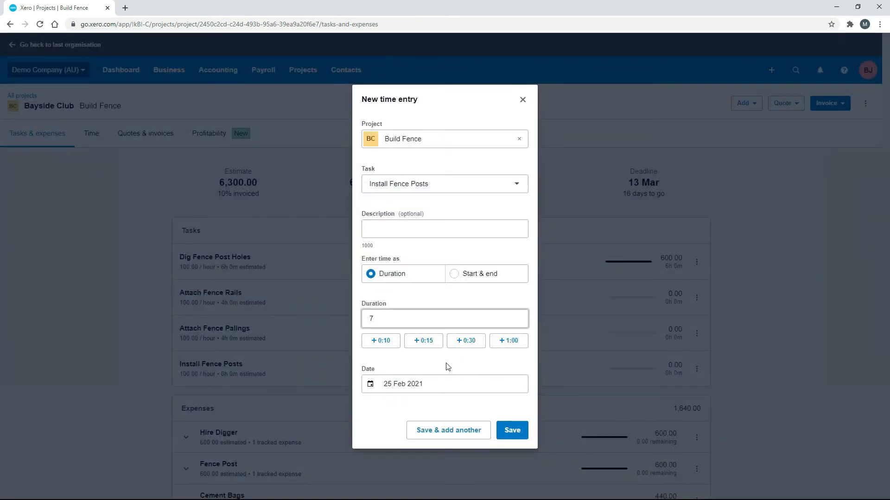
left_click(512, 432)
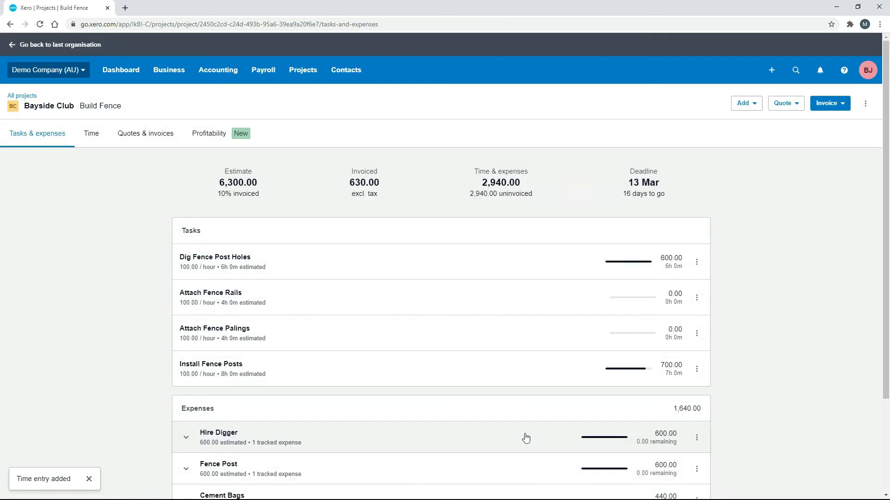
- Create a tasks and expenses invoice for all uninvoiced tasks and individual expenses, with the deposit credited, and open its draft
left_click_drag(885, 349, 883, 425)
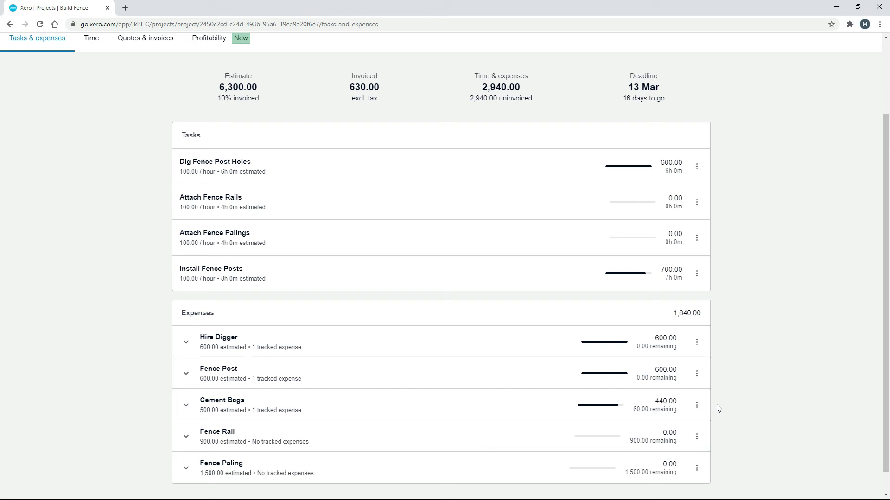
left_click_drag(885, 408, 885, 334)
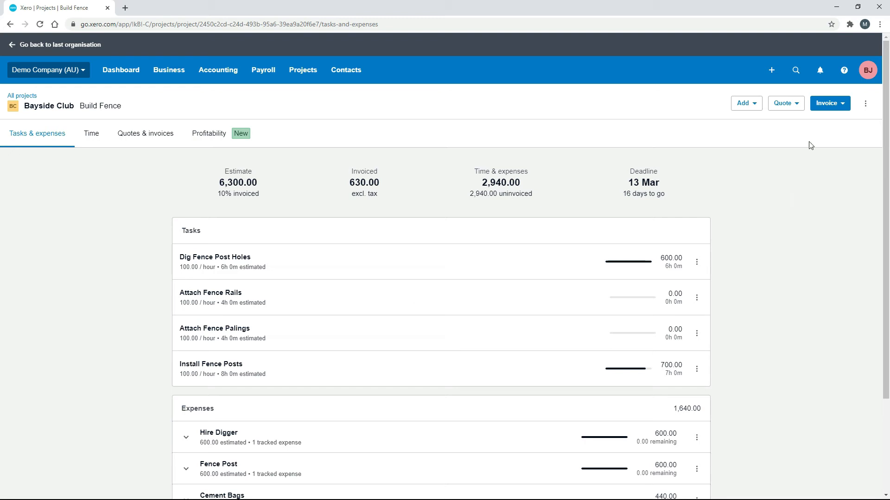
left_click(838, 105)
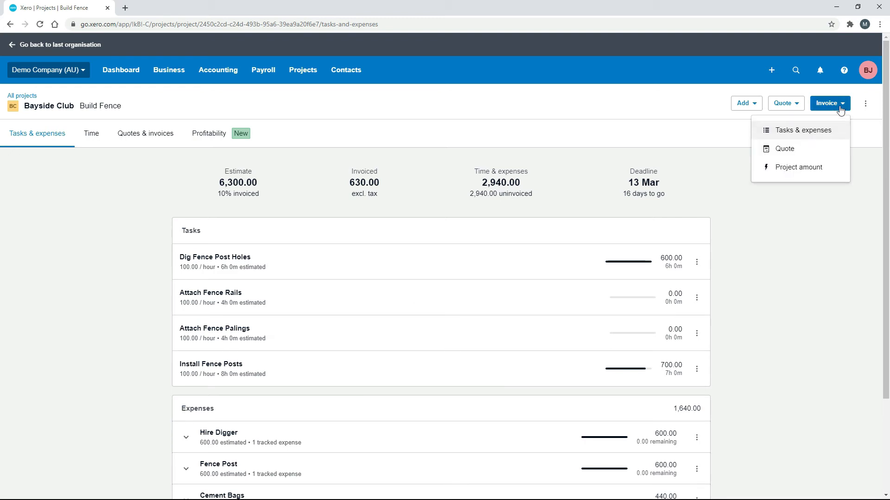
left_click(813, 135)
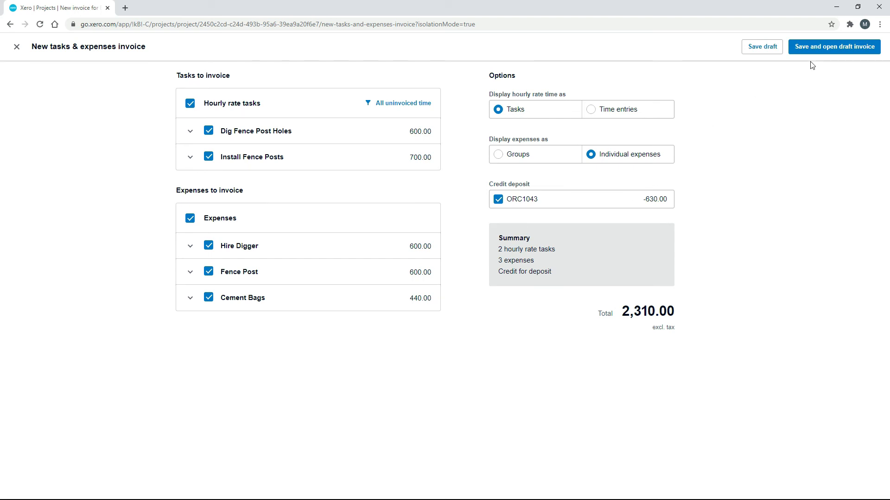
left_click(830, 48)
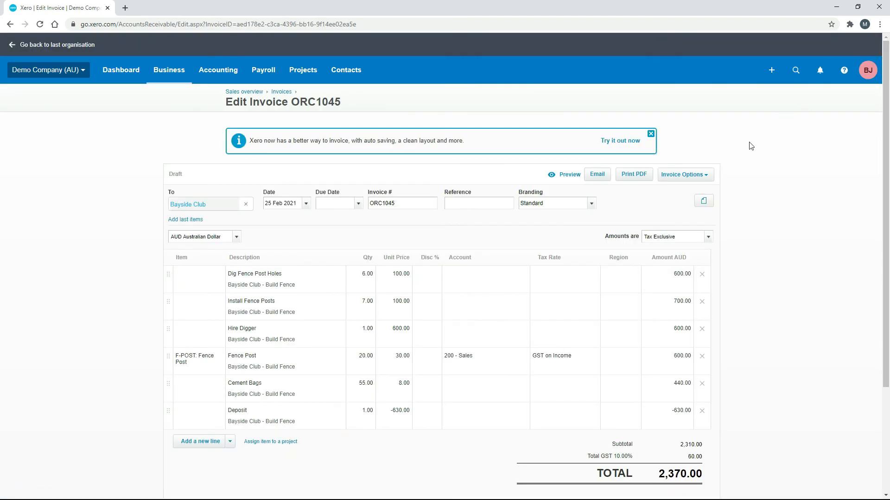
- Set the draft invoice's due date to 1 Mar 2021 and code its lines to account 200 - Sales
left_click(356, 206)
left_click(350, 338)
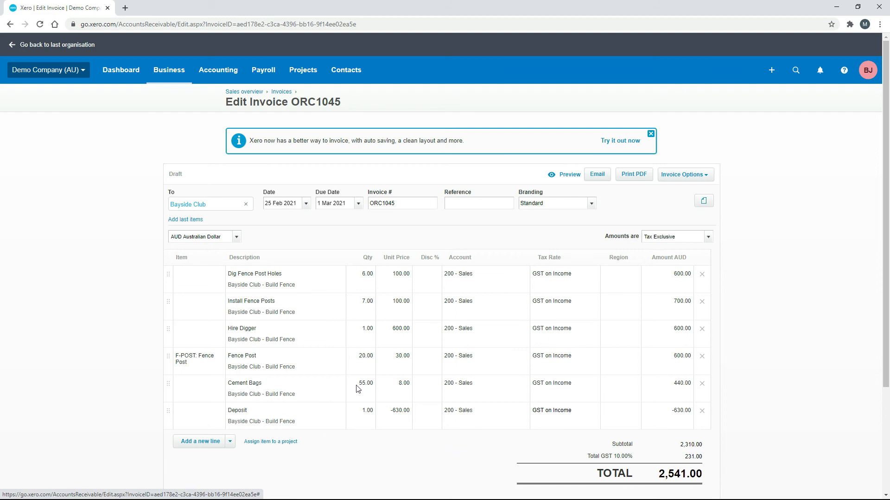
- Set the unit price of the invoice's Cement Bags line to 10
left_click(403, 385)
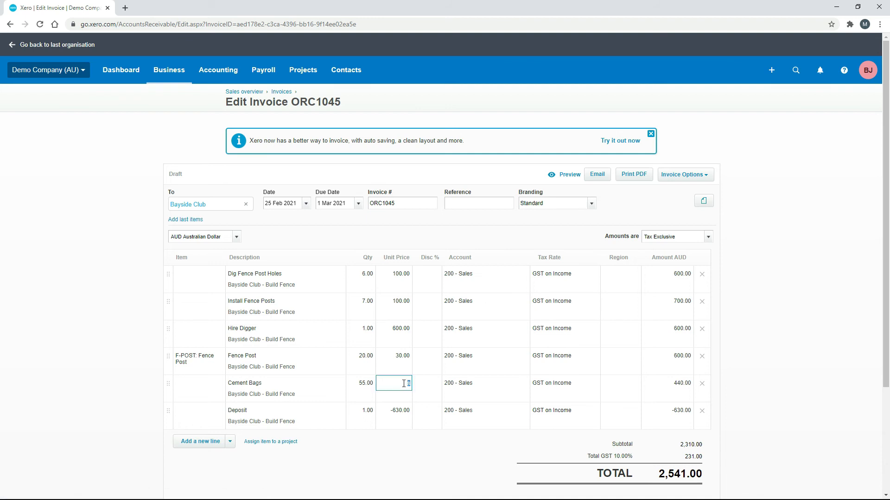
type("10")
key("Tab")
left_click(720, 408)
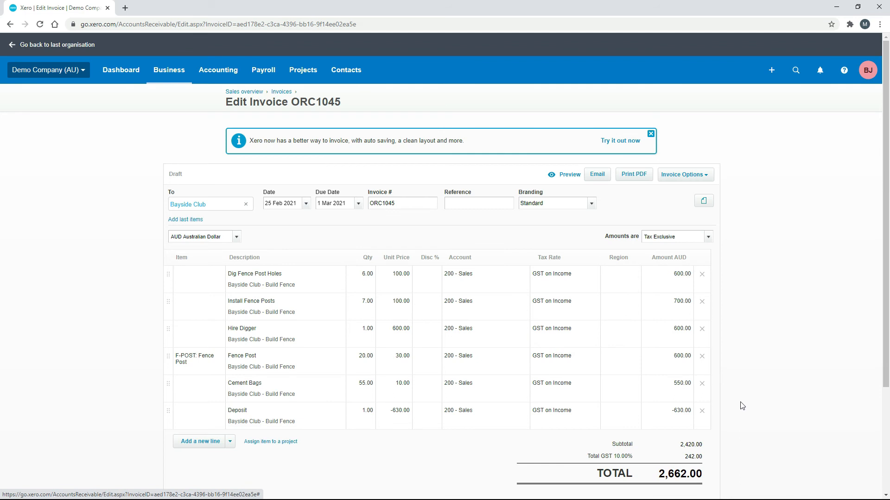
- Approve the draft Bayside Club invoice
scroll(742, 398, "down", 1)
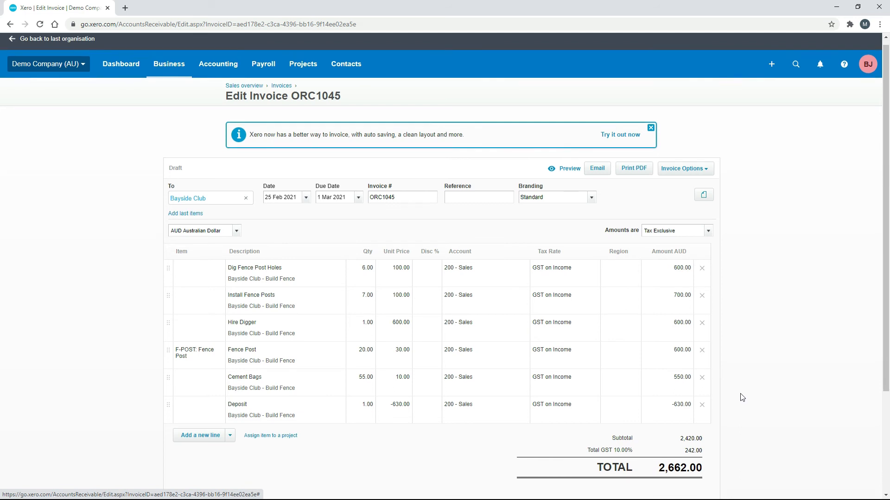
left_click(644, 476)
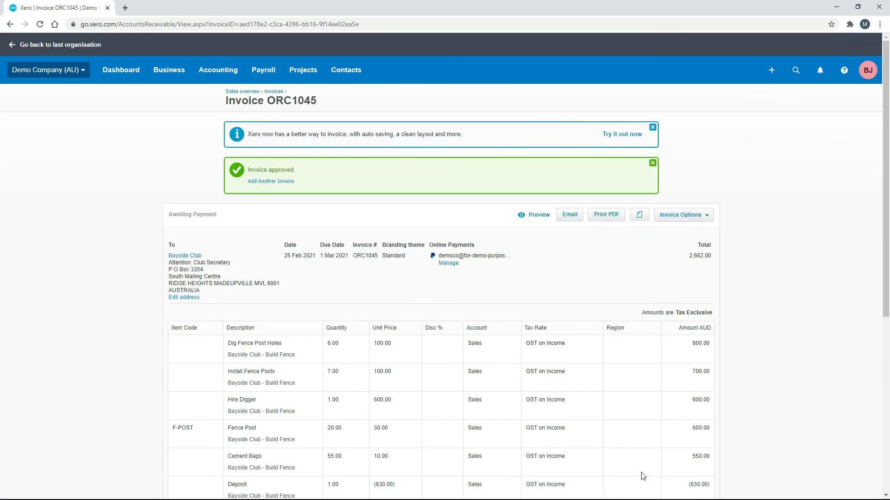
- Reopen the Bayside Club Build Fence project from the in-progress projects and review its profitability overview
left_click(308, 73)
left_click(328, 102)
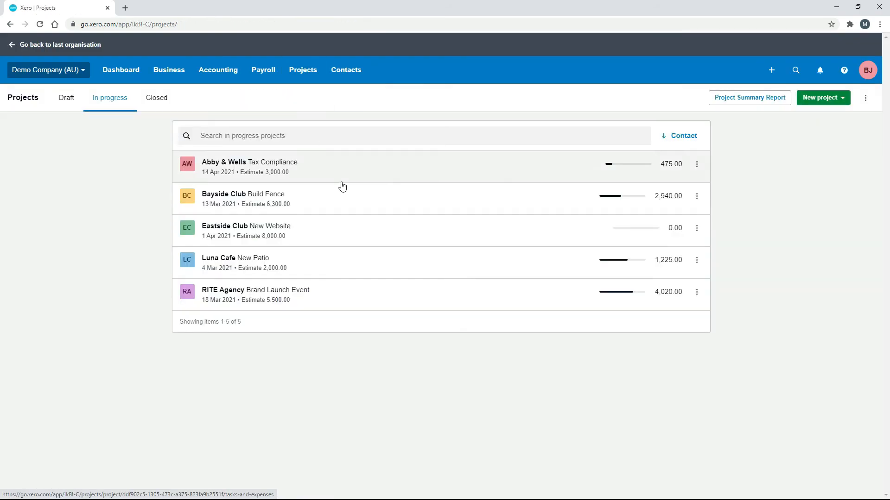
left_click(383, 202)
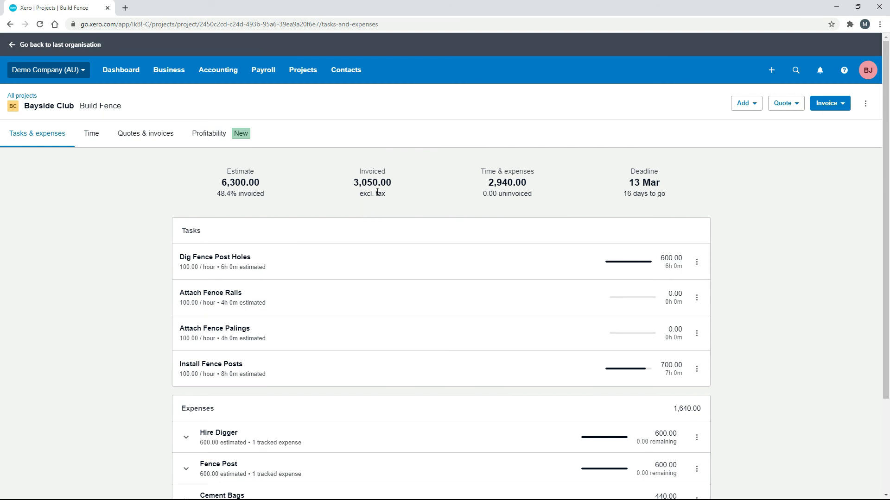
left_click(220, 138)
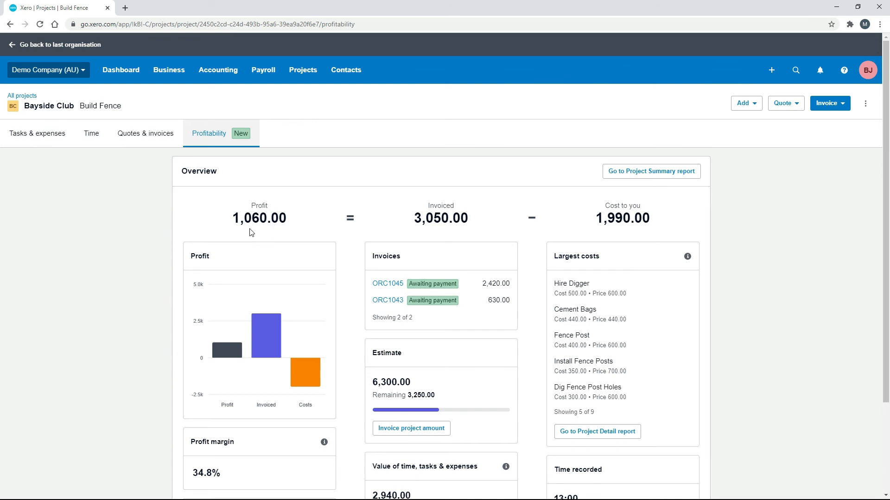
- Add a 2-hour time entry dated 1 Mar 2021 to the project's Attach Fence Rails task
left_click(59, 135)
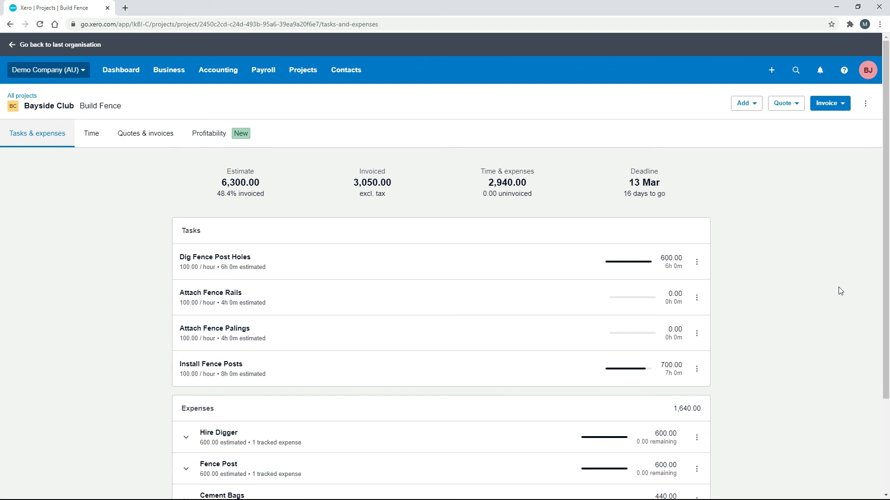
scroll(819, 281, "down", 3)
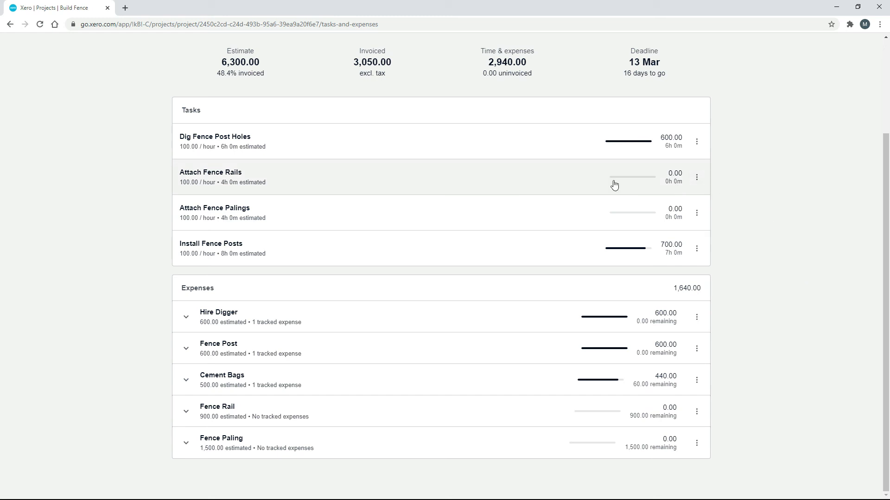
left_click(697, 177)
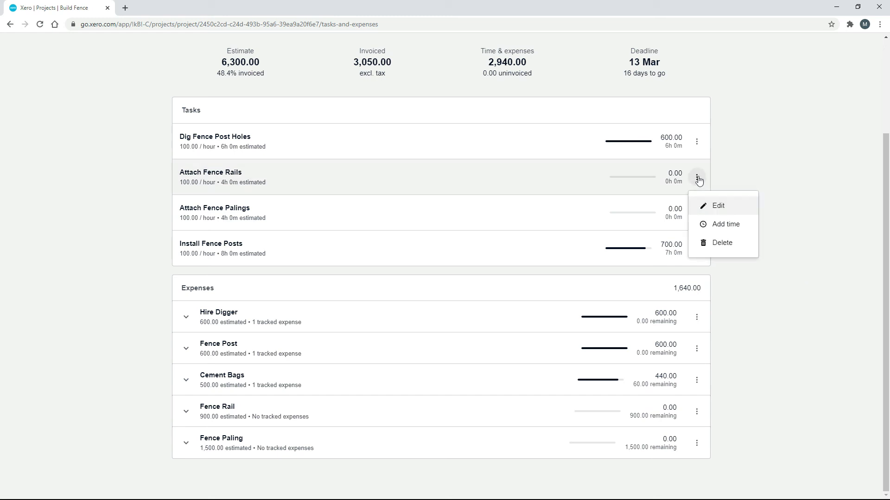
left_click(717, 225)
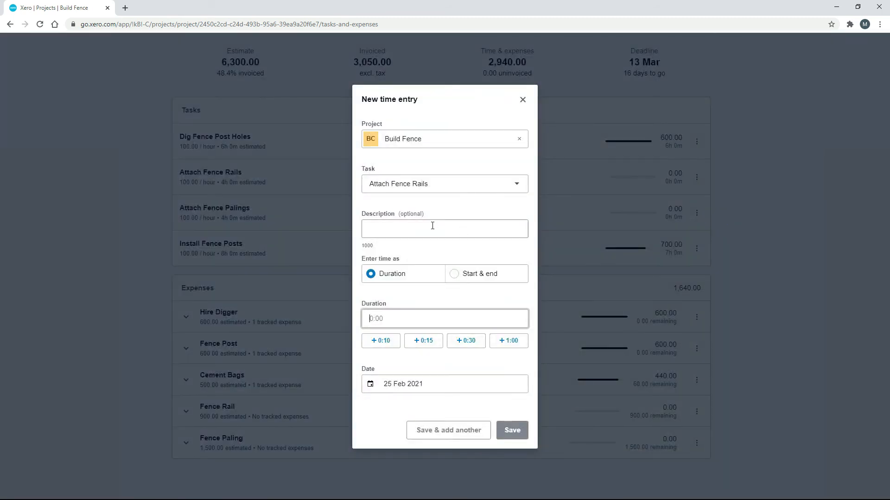
left_click(508, 340)
left_click(508, 341)
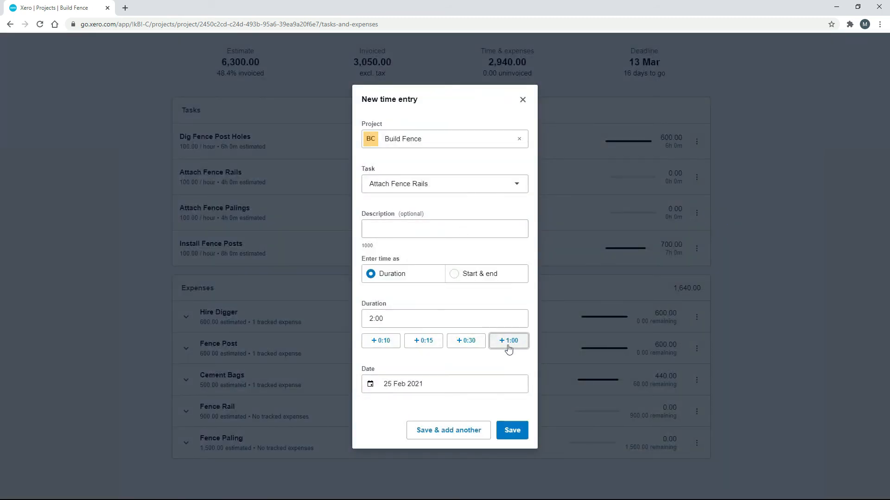
left_click(490, 378)
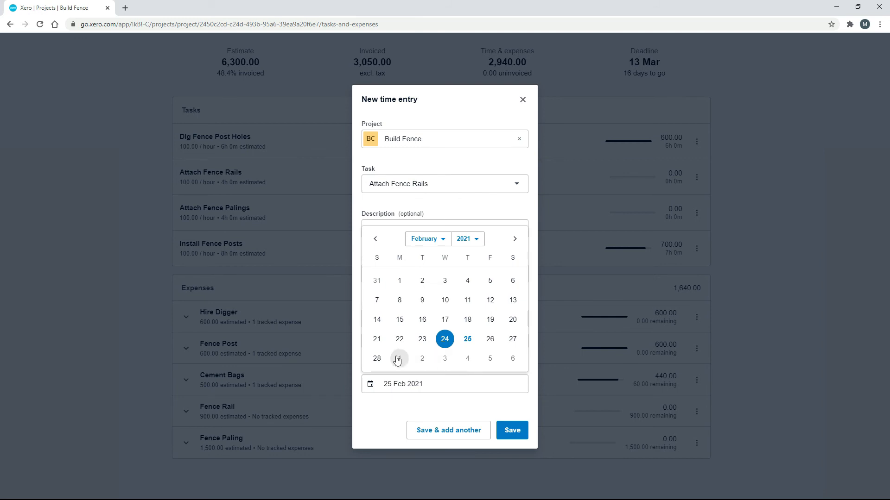
left_click(397, 359)
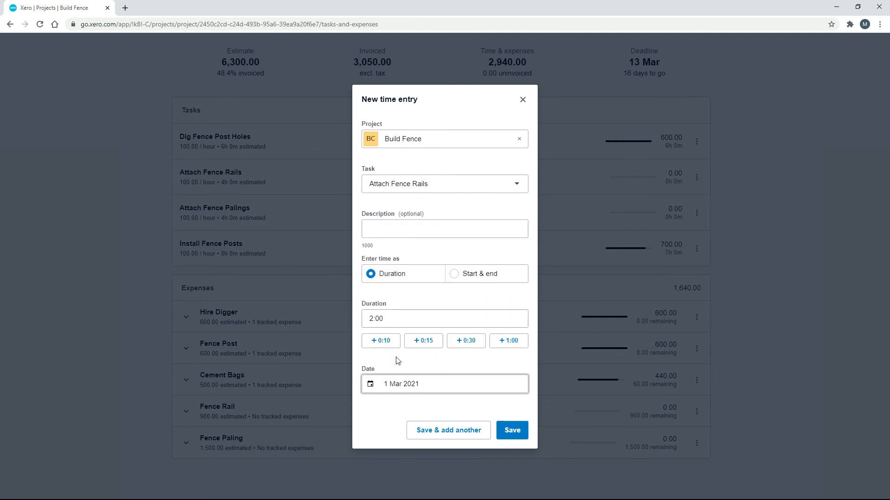
left_click(521, 433)
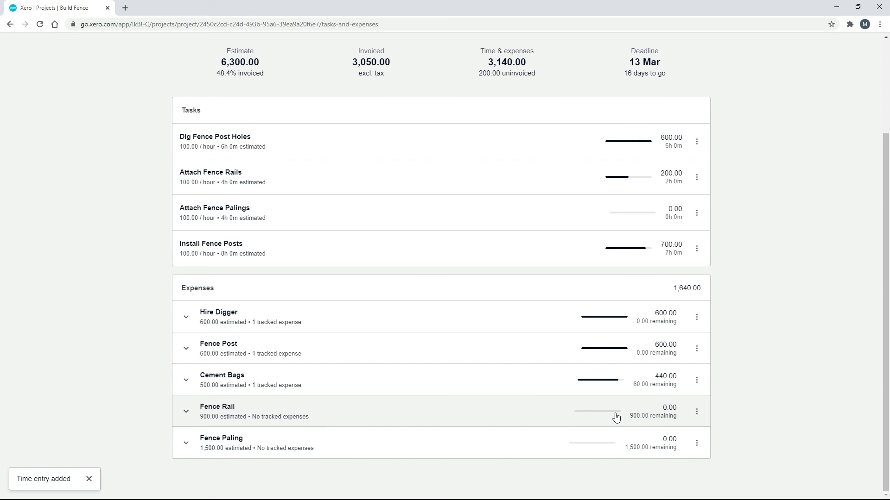
- Add a project expense for 60 of the F-RAIL Fence Rail item, tracked to the Fence Rail estimate
scroll(873, 204, "up", 3)
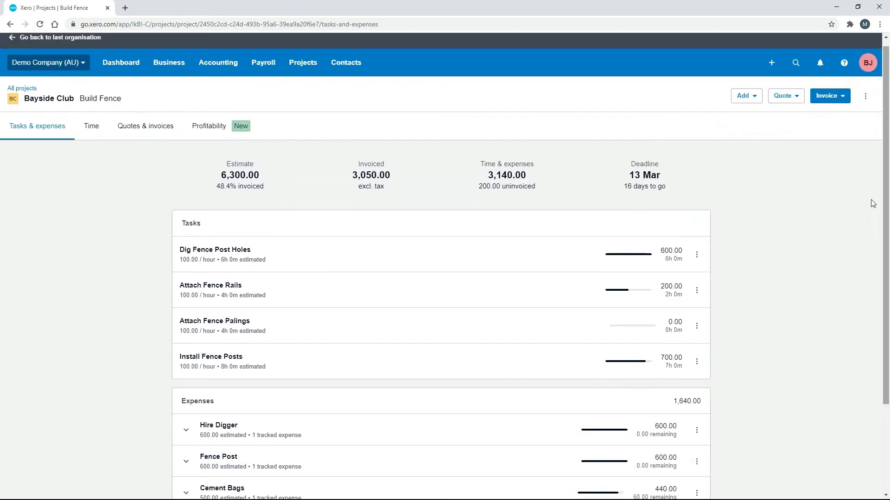
left_click(755, 95)
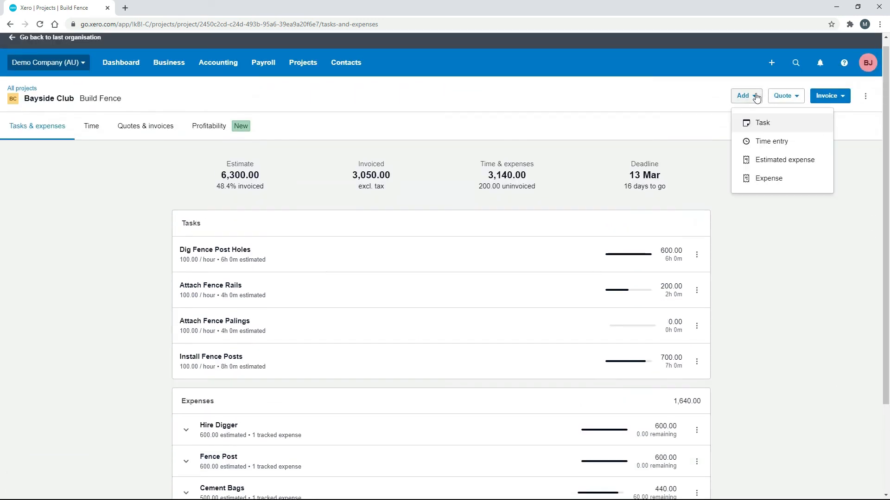
left_click(773, 182)
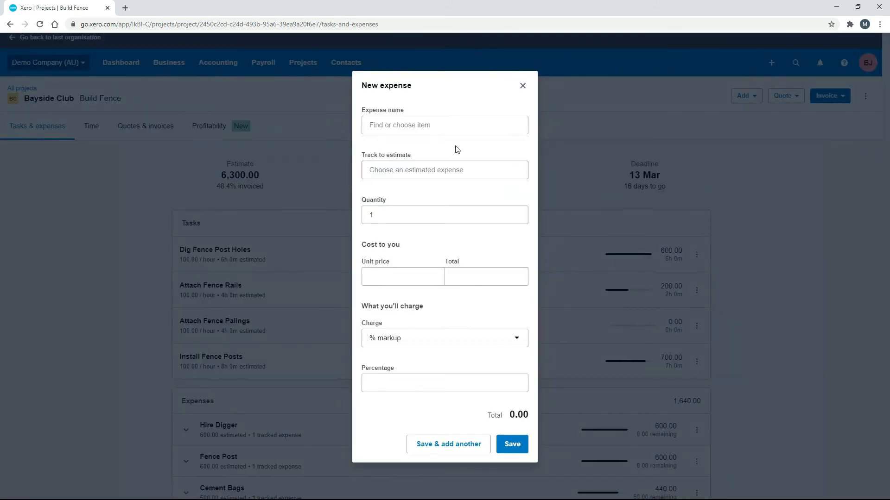
left_click(423, 125)
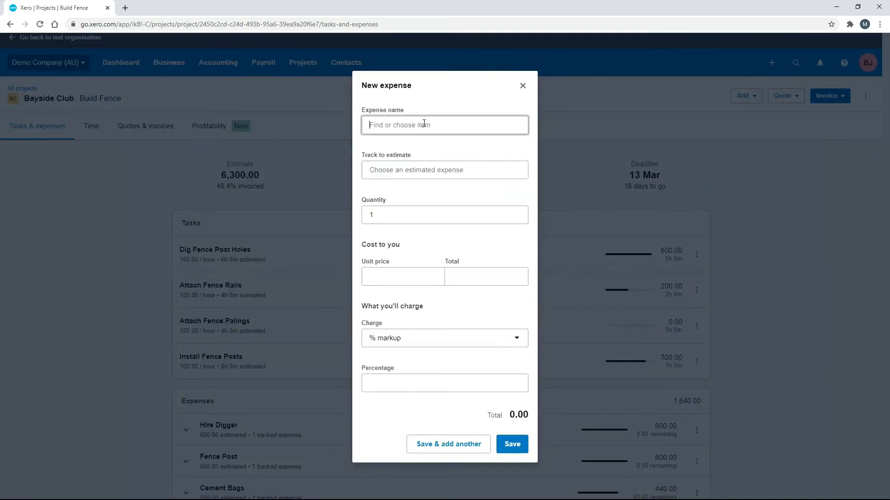
type("f-")
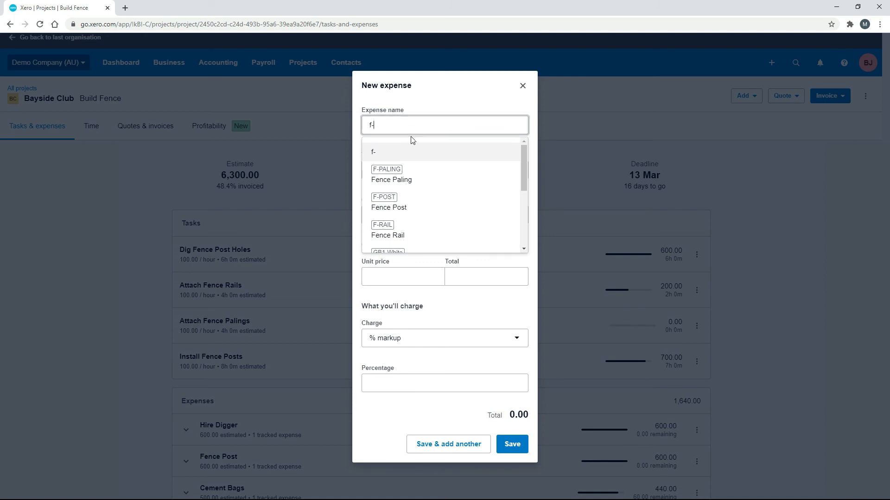
left_click(407, 229)
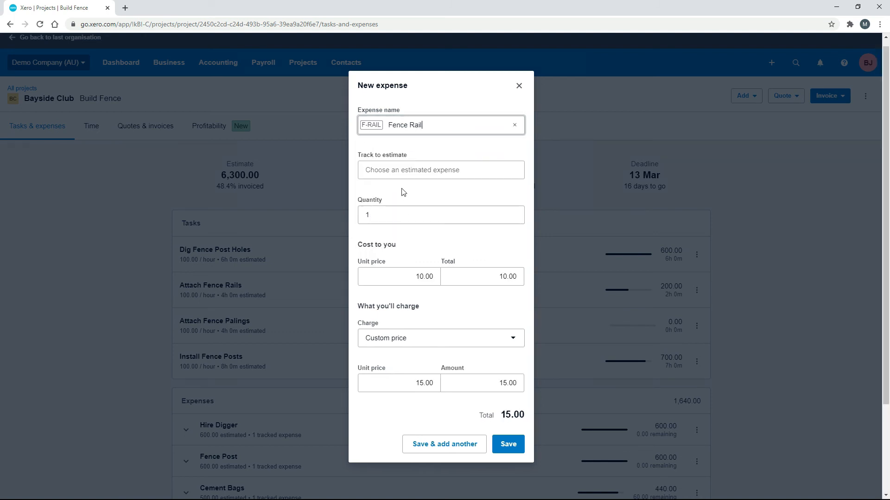
left_click(413, 170)
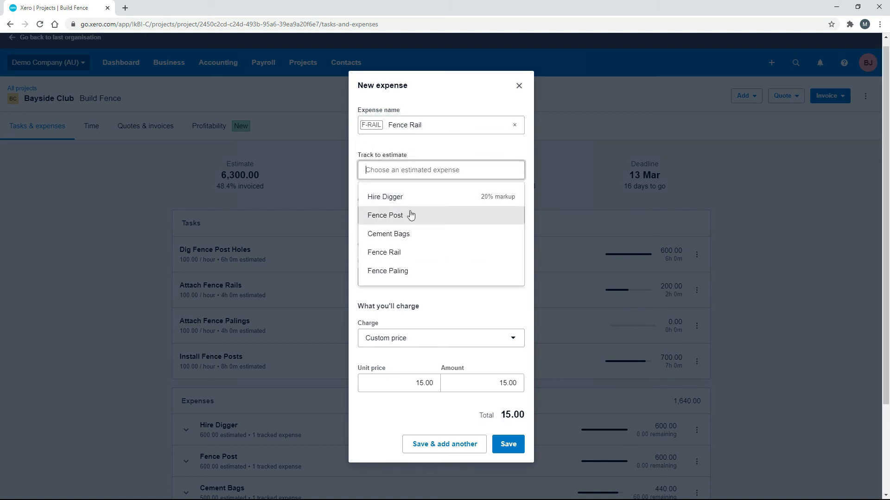
left_click(409, 254)
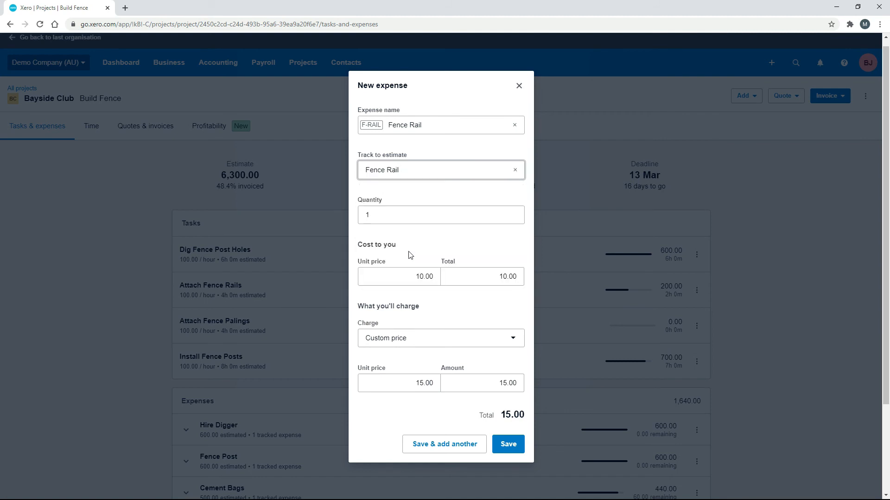
left_click(366, 215)
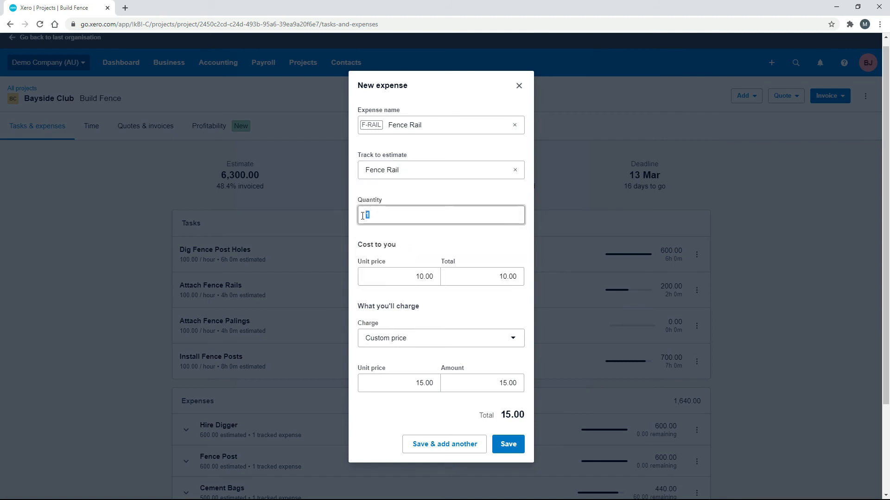
left_click(409, 235)
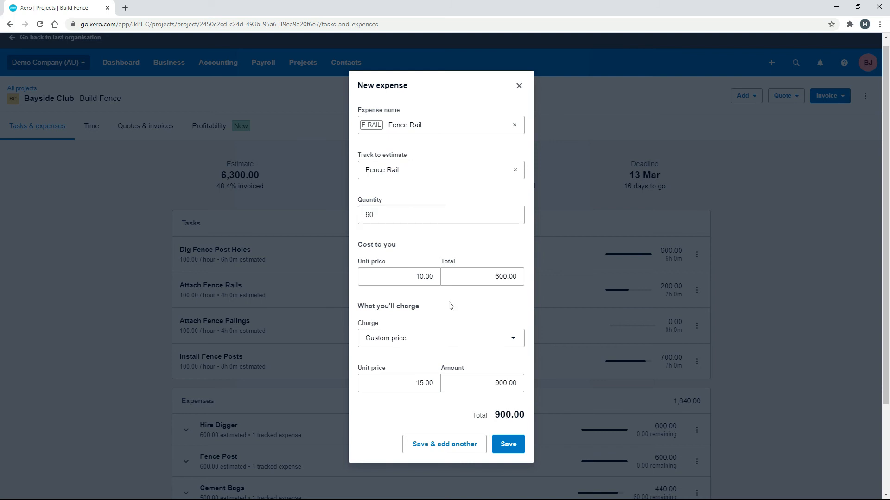
left_click(508, 446)
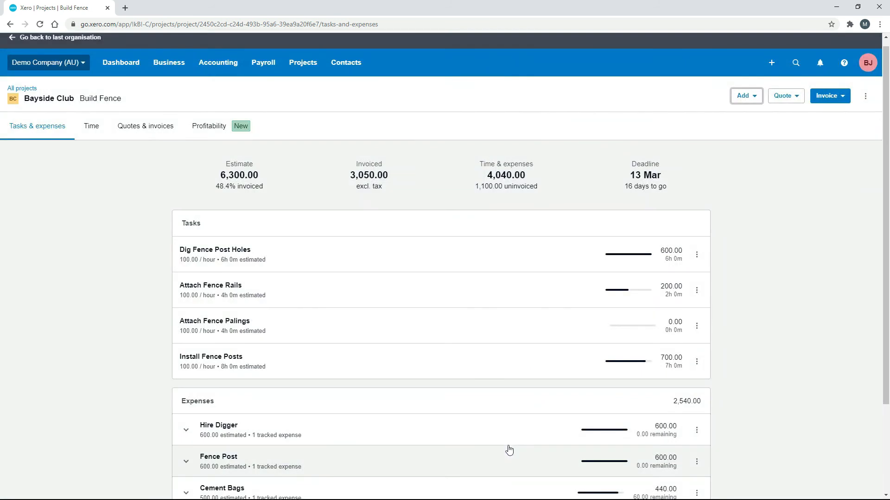
- Add a 5-hour time entry dated 1 Mar 2021 to the Attach Fence Palings task
scroll(758, 315, "down", 3)
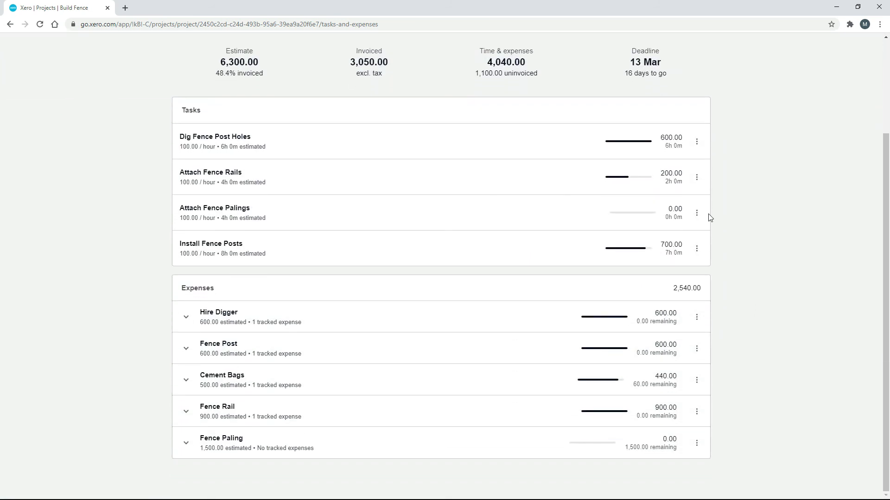
left_click(696, 213)
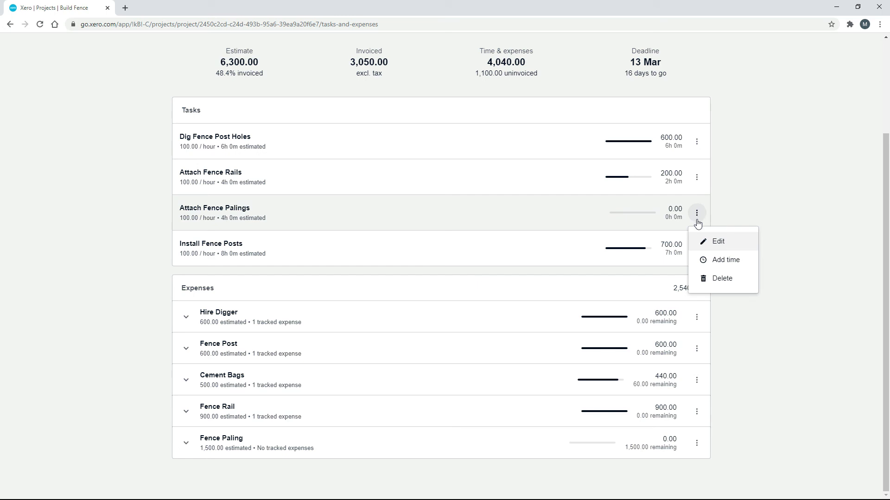
left_click(726, 260)
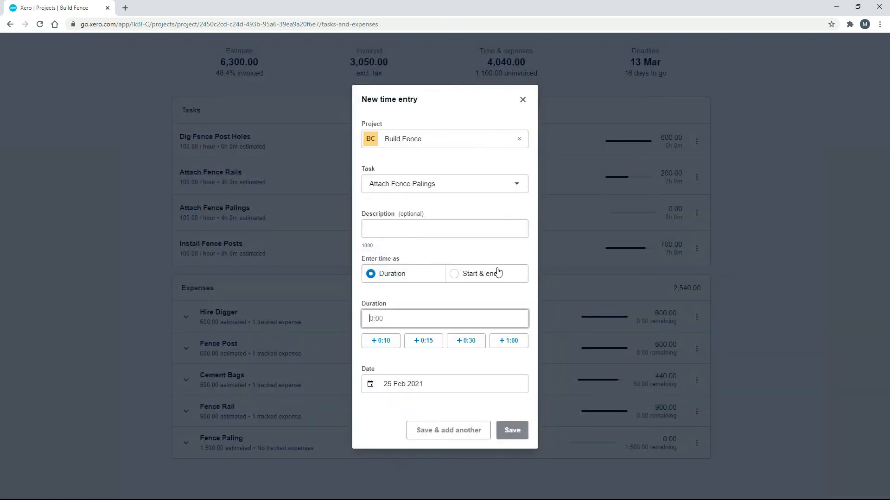
left_click(509, 342)
left_click(509, 342)
left_click(508, 342)
left_click(508, 342)
left_click(508, 342)
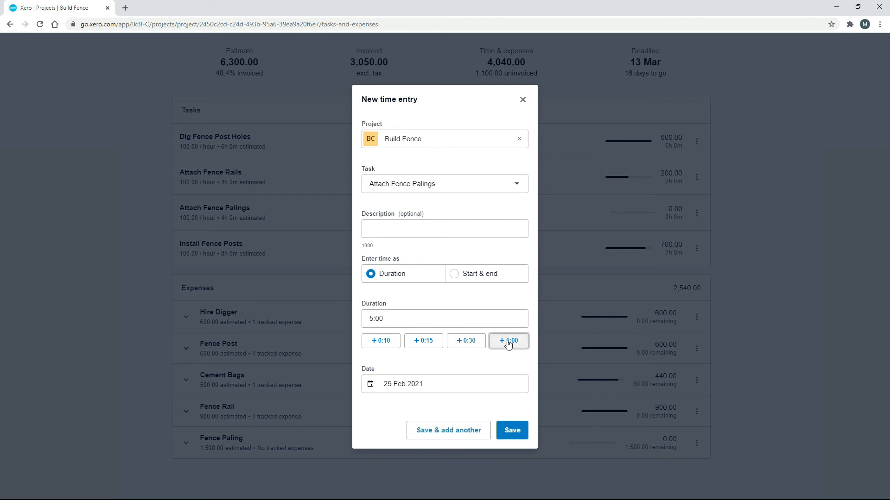
left_click(424, 384)
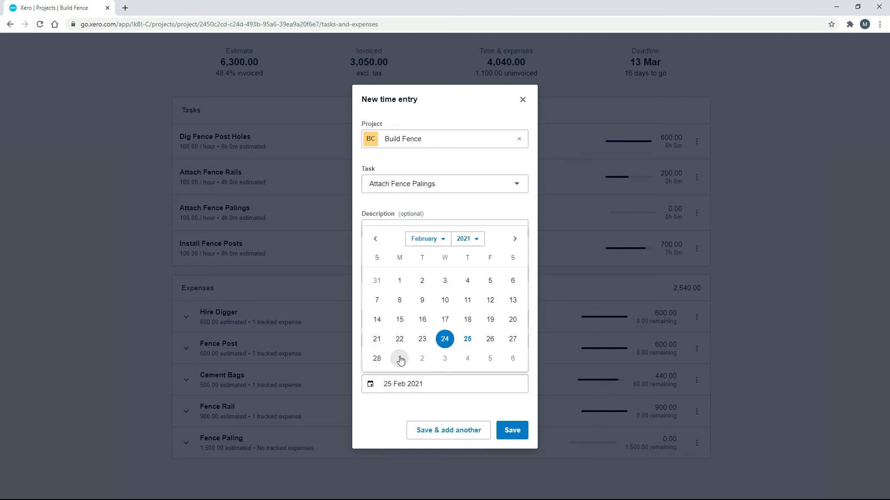
left_click(400, 359)
left_click(512, 430)
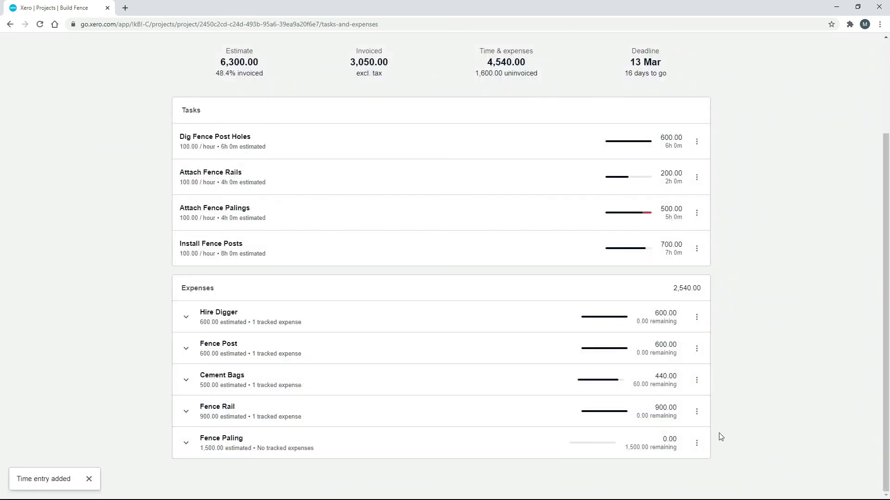
- Add a project expense for 550 of the F-PALING Fence Paling item, tracked to the Fence Paling estimate
scroll(731, 398, "up", 3)
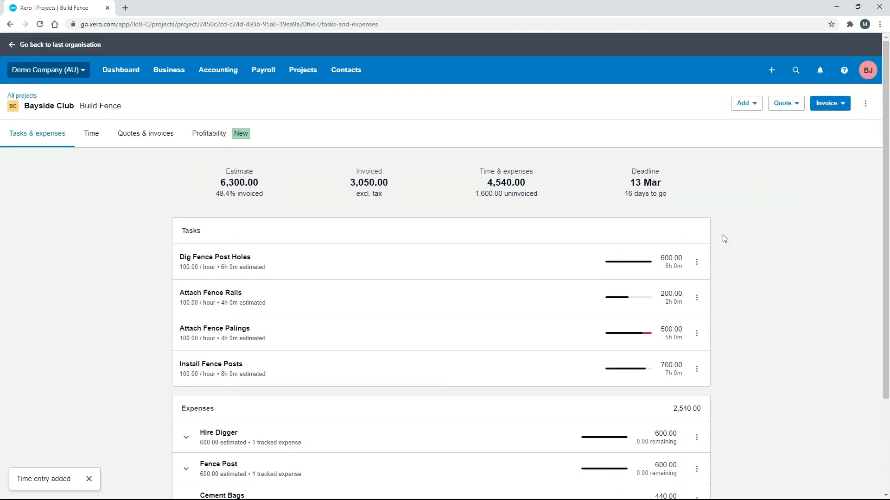
left_click(752, 107)
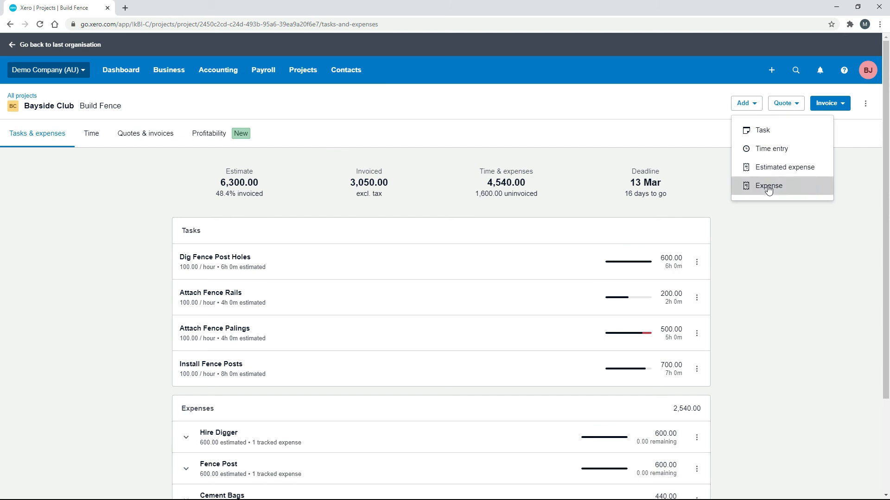
left_click(768, 186)
left_click(439, 126)
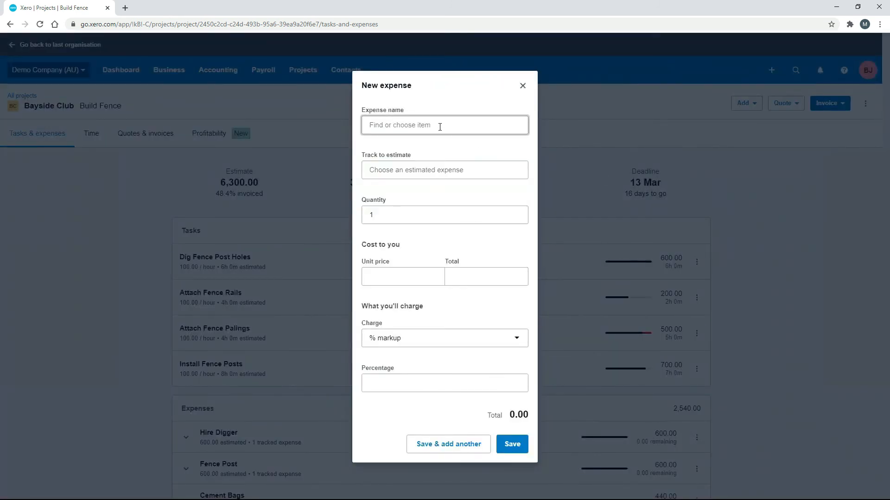
type("f-")
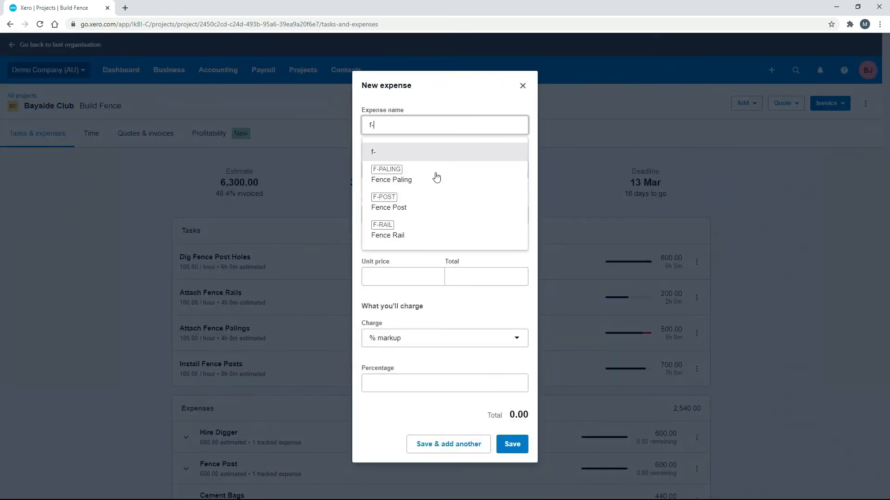
left_click(422, 175)
left_click(420, 180)
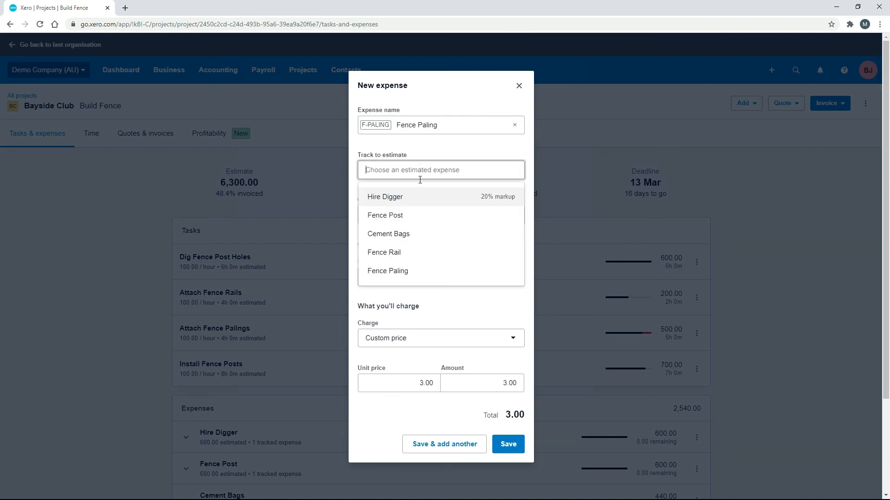
left_click(408, 274)
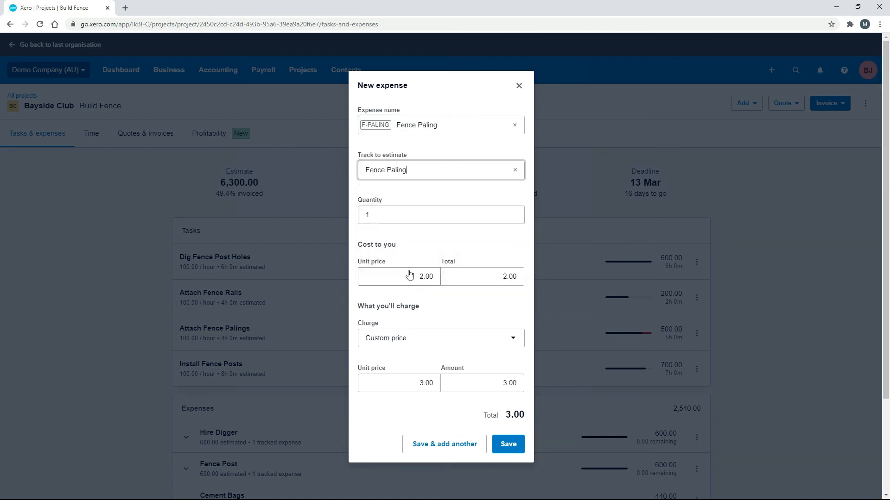
left_click(366, 213)
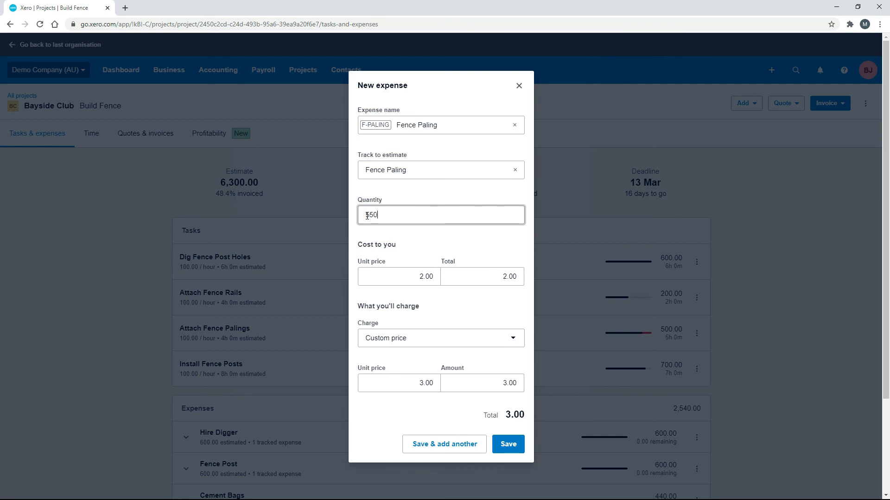
left_click(392, 236)
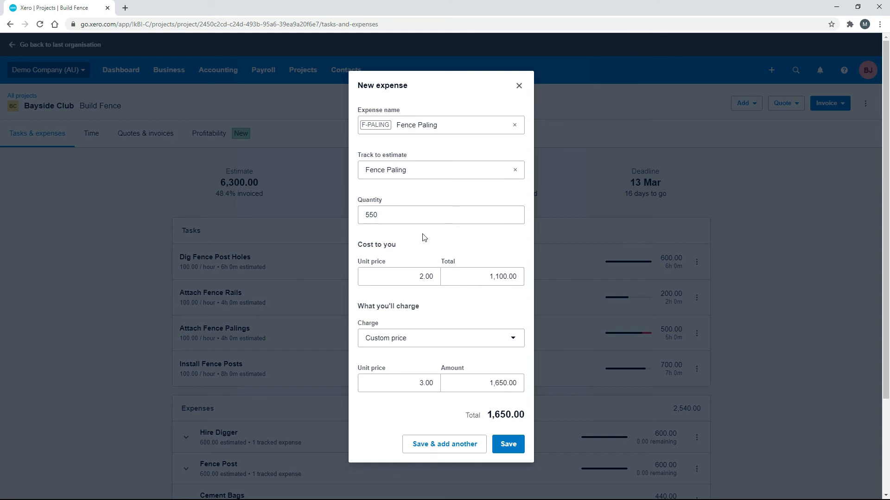
left_click(507, 445)
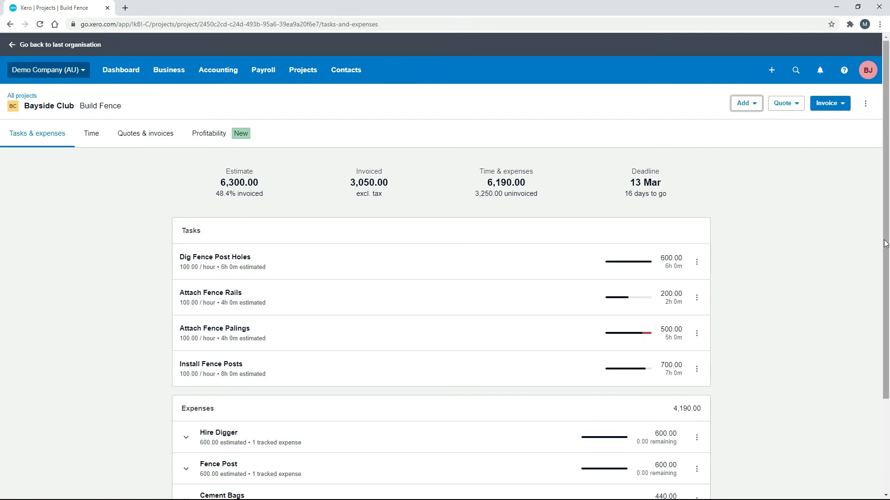
- Create a draft invoice from all the project's uninvoiced tasks and expenses, showing time as tasks and expenses individually, and open it
left_click_drag(887, 244, 887, 324)
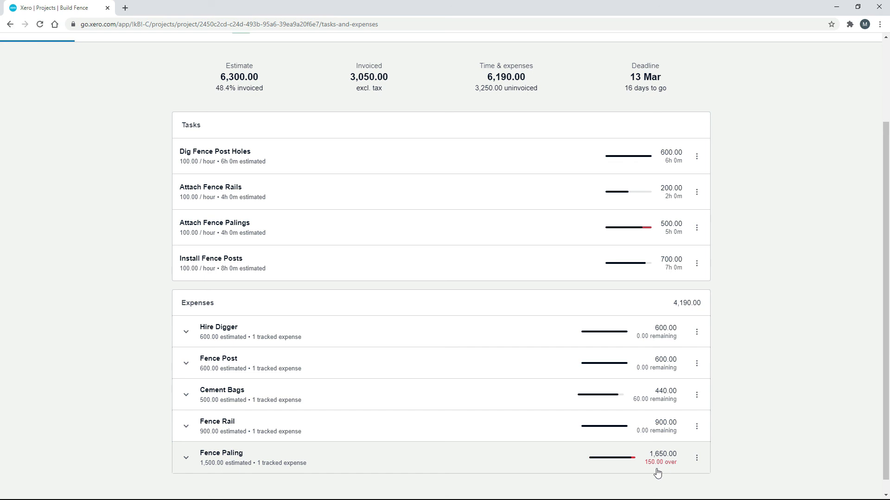
left_click_drag(885, 426, 823, 202)
left_click(839, 103)
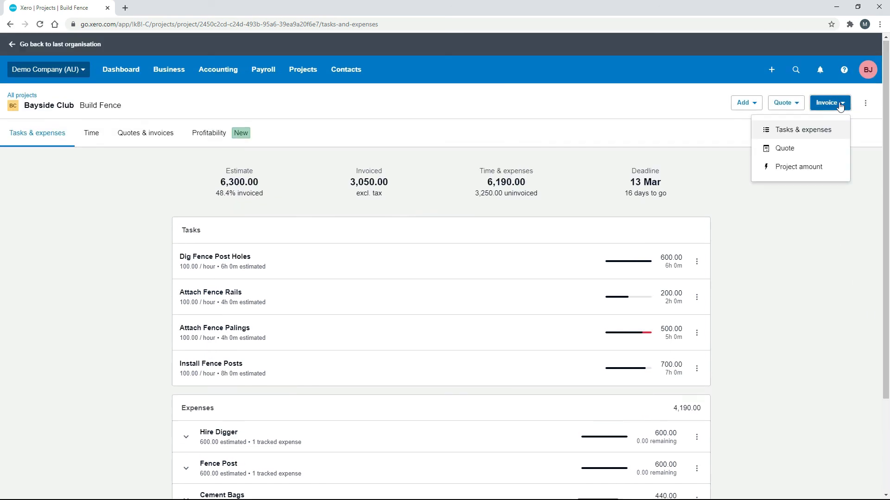
left_click(813, 134)
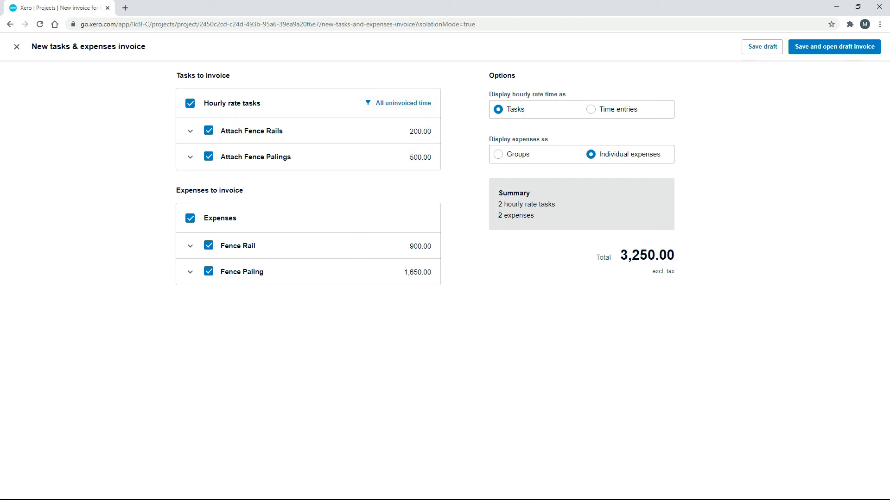
left_click(841, 48)
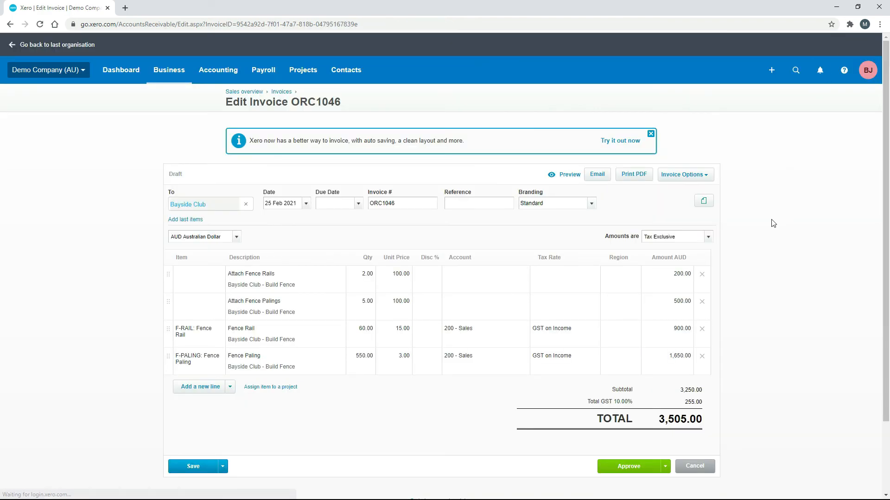
- Date the invoice 1 Mar 2021 with due date 2 Mar 2021, assign both Attach Fence task lines to 200 - Sales, and approve it
left_click(358, 204)
left_click(363, 340)
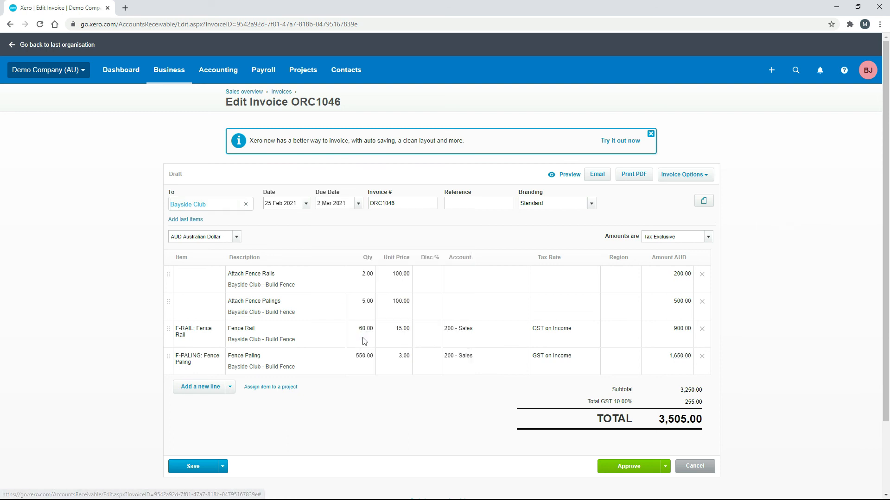
left_click(307, 205)
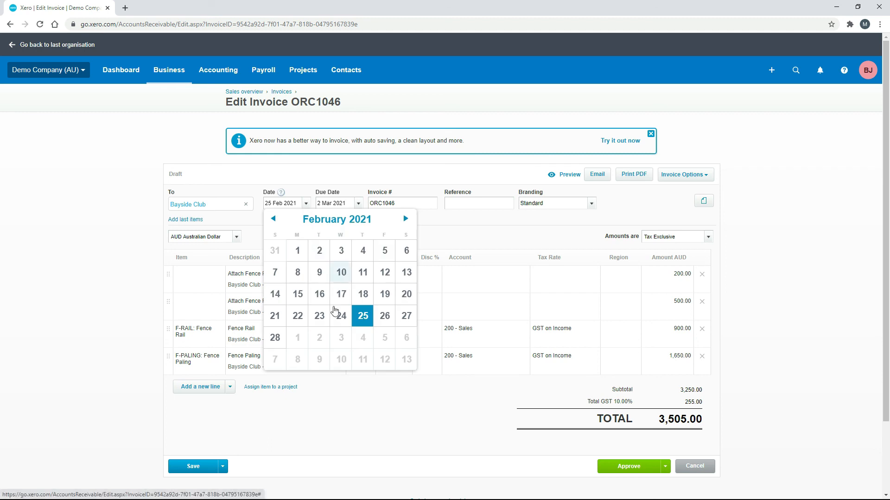
left_click(300, 339)
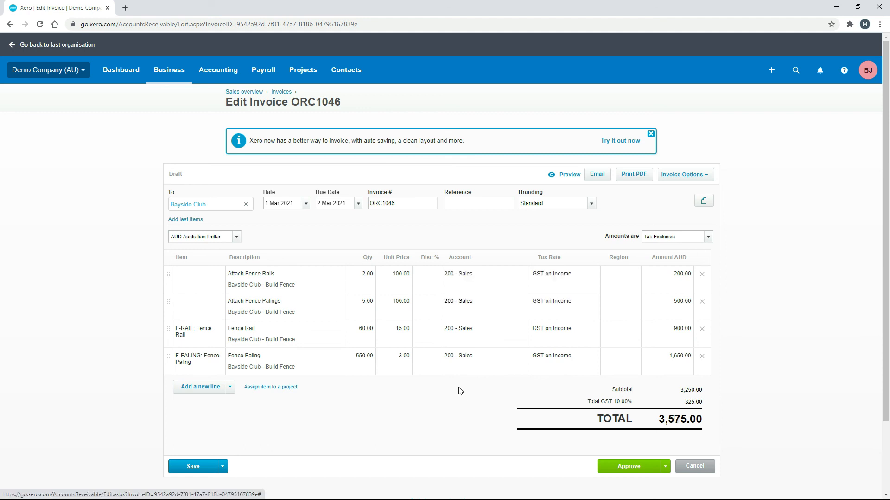
left_click(633, 472)
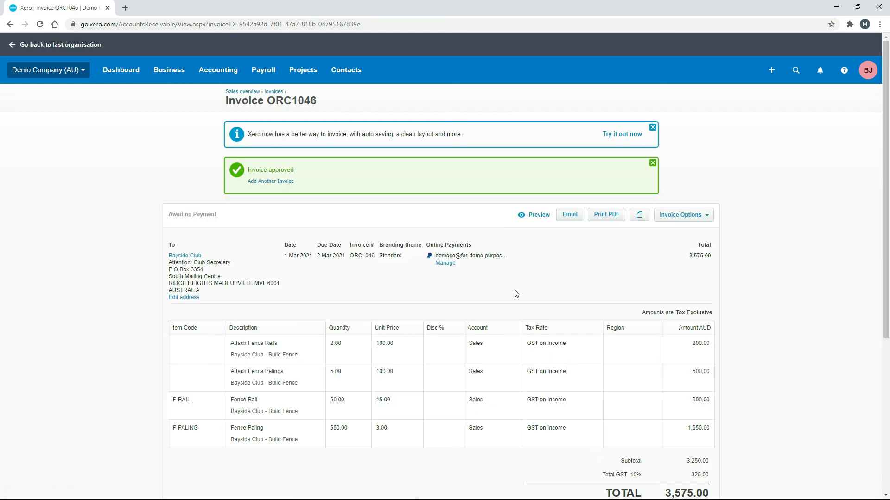
- Return to the Bayside Club Build Fence project from the in-progress projects and review its invoiced totals and final profitability
left_click(304, 73)
left_click(332, 99)
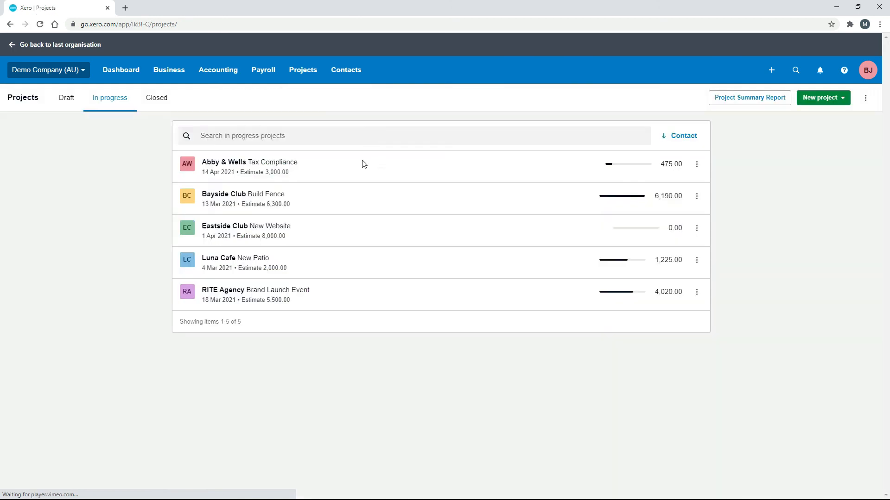
left_click(371, 206)
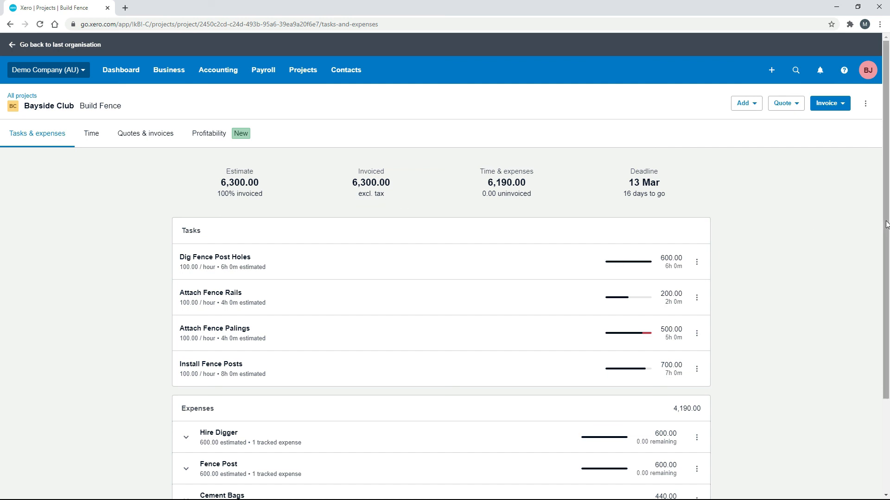
mouse_move(886, 224)
left_mouse_down()
mouse_move(883, 311)
mouse_move(883, 216)
left_mouse_up()
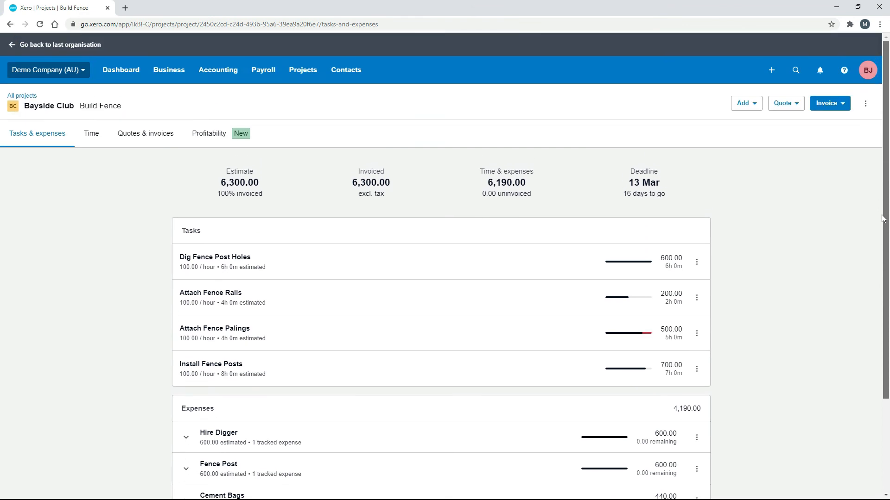
left_click(225, 136)
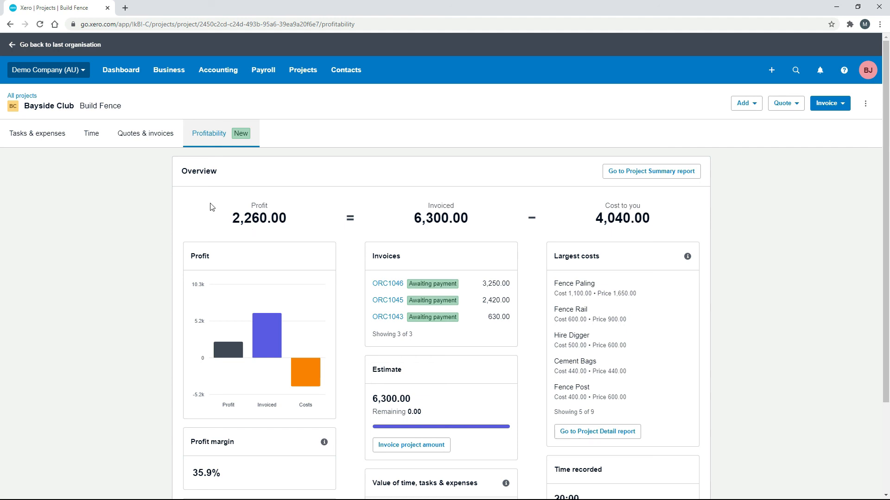
- Set the Bayside Club Build Fence project's status to Closed and view the closed projects list
left_click(32, 97)
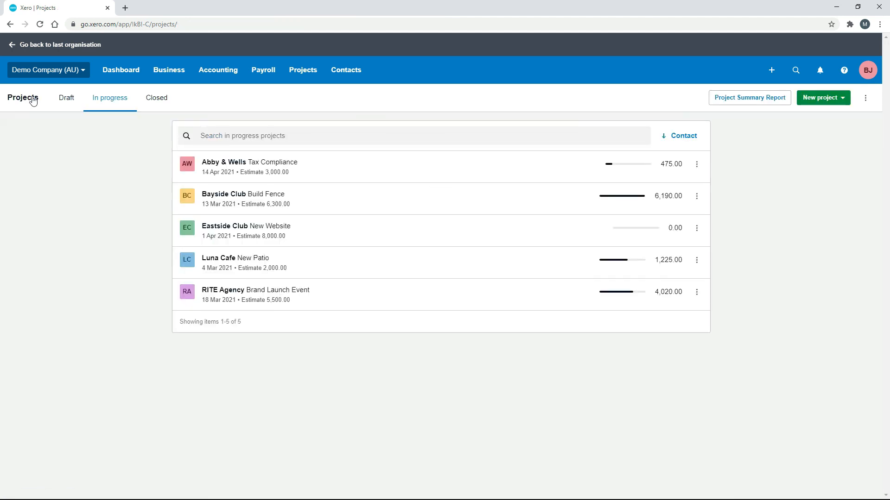
left_click(697, 197)
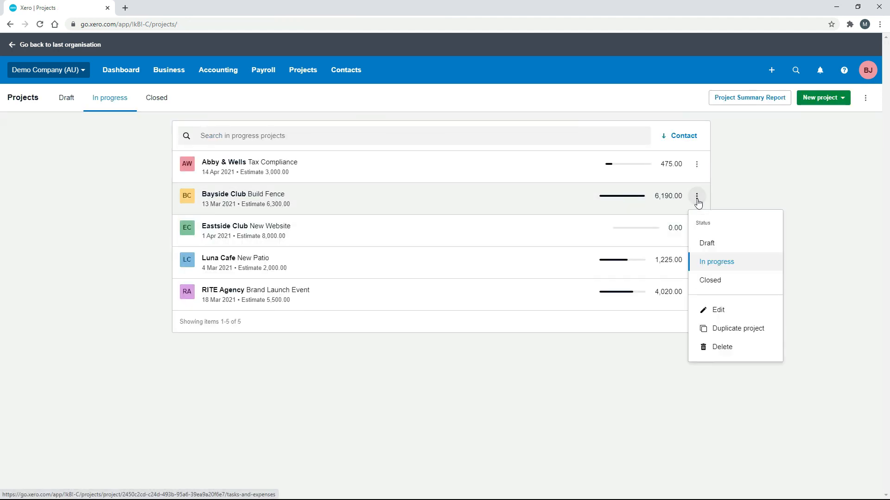
left_click(720, 281)
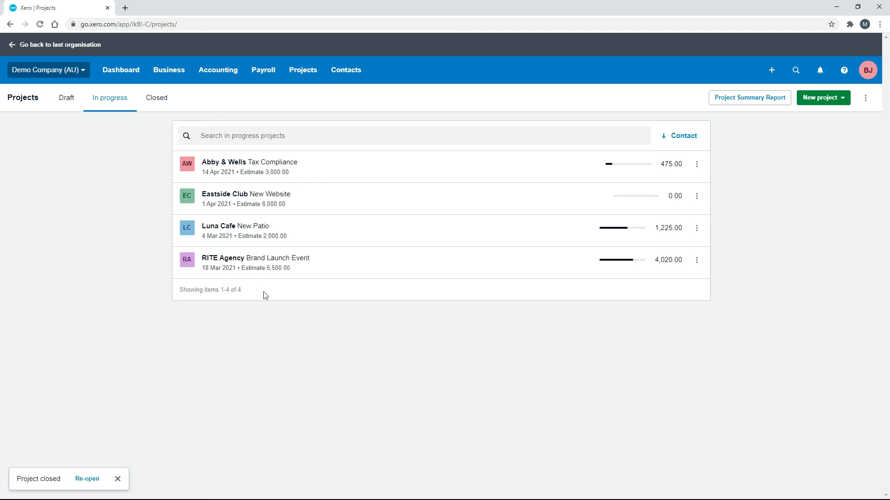
left_click(158, 100)
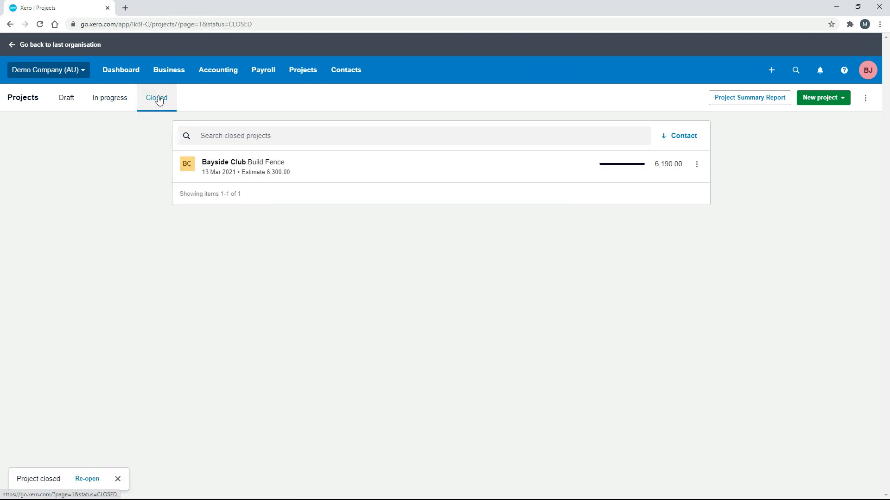
- Open the products and services list to check the stock quantities of the fence items
left_click(175, 73)
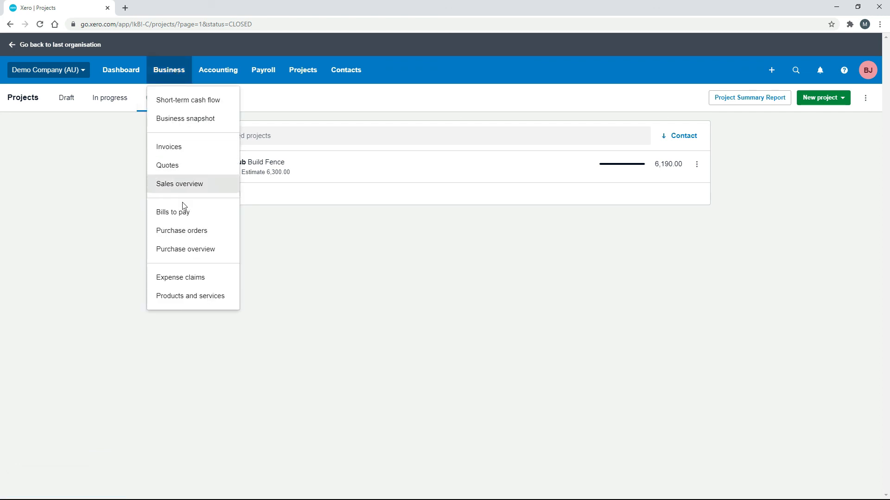
left_click(206, 306)
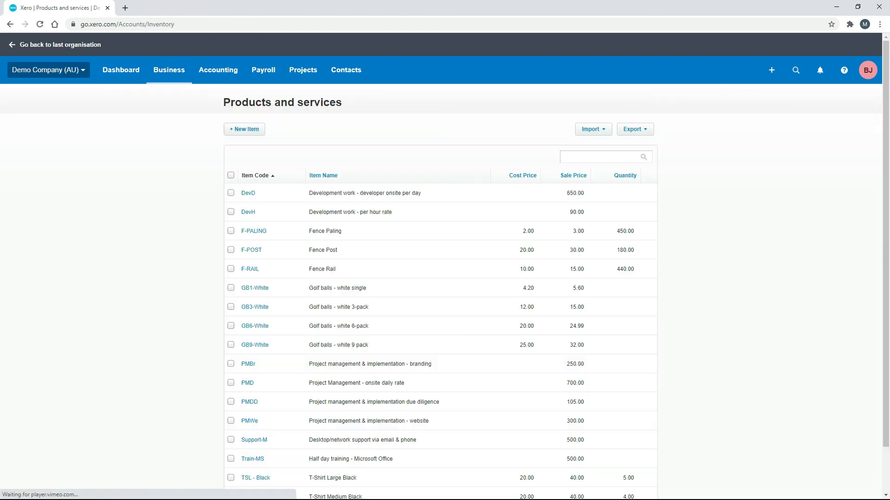